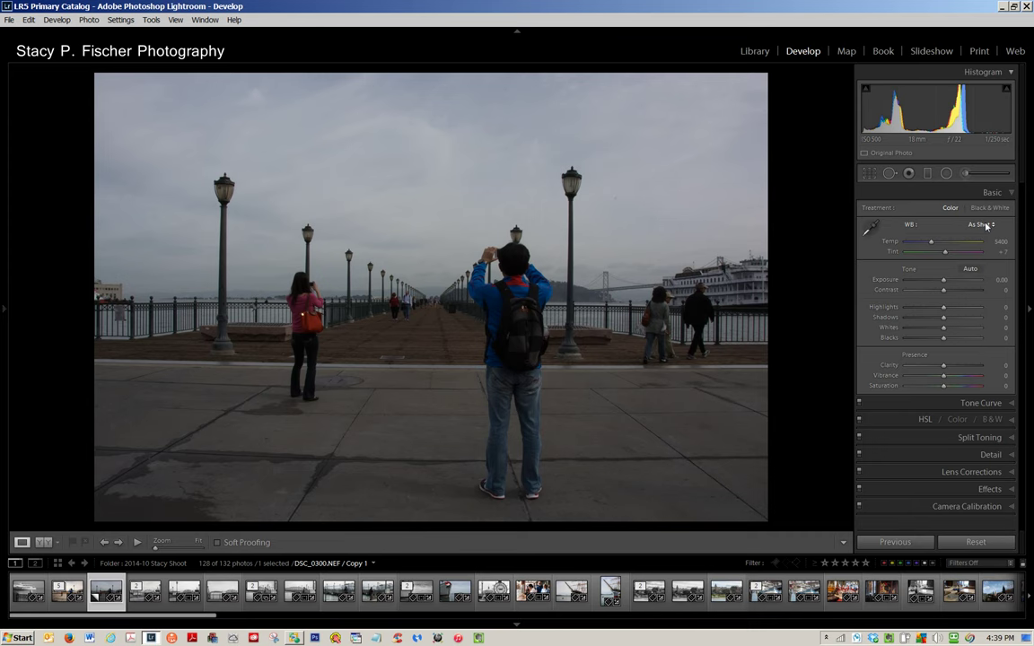
Step: Set white balance to Cloudy and exposure to +1.55, then show the Detail panel
click(986, 225)
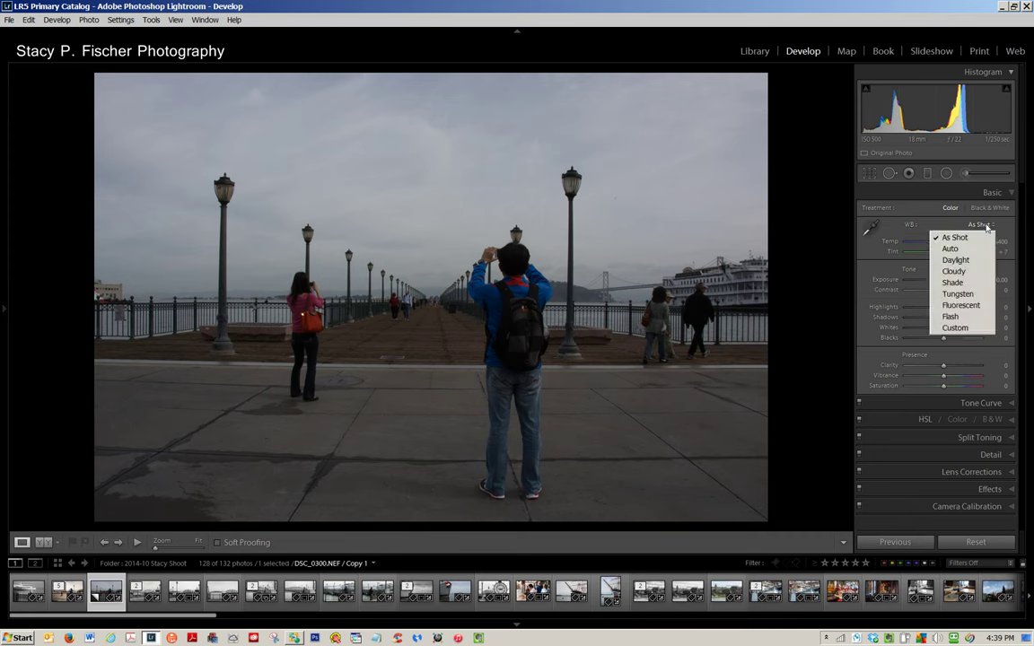
click(956, 260)
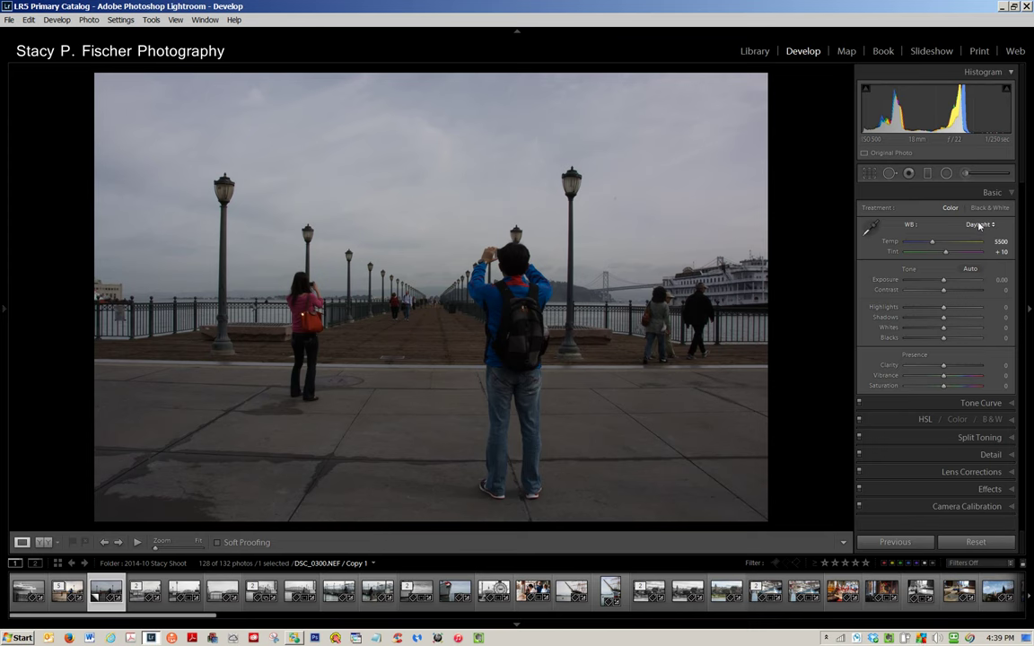
click(979, 225)
click(966, 279)
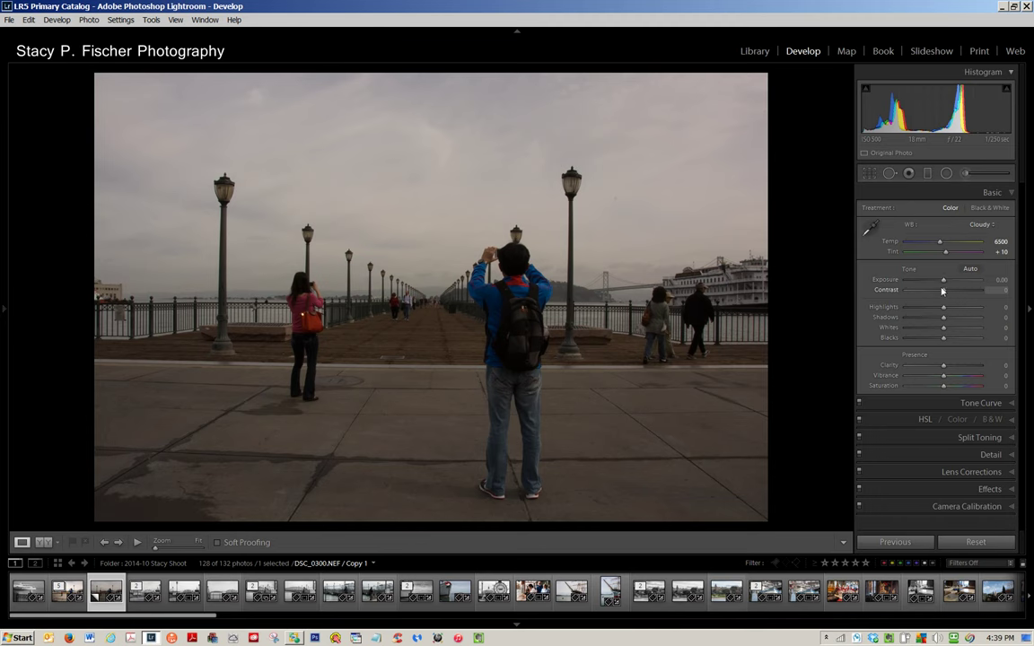
drag(943, 286, 954, 286)
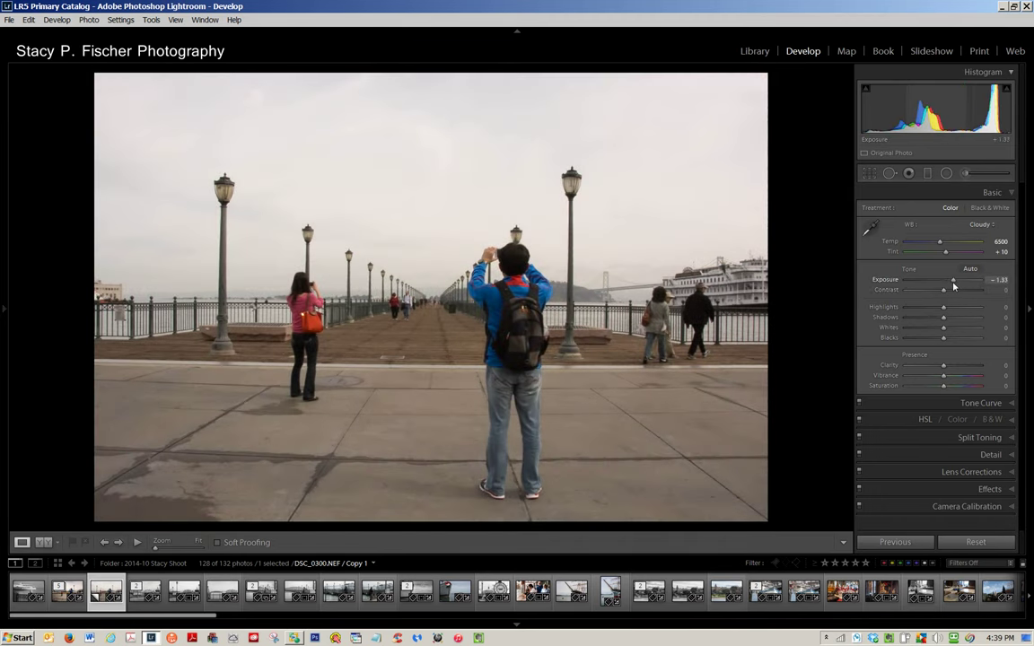
drag(954, 286, 956, 289)
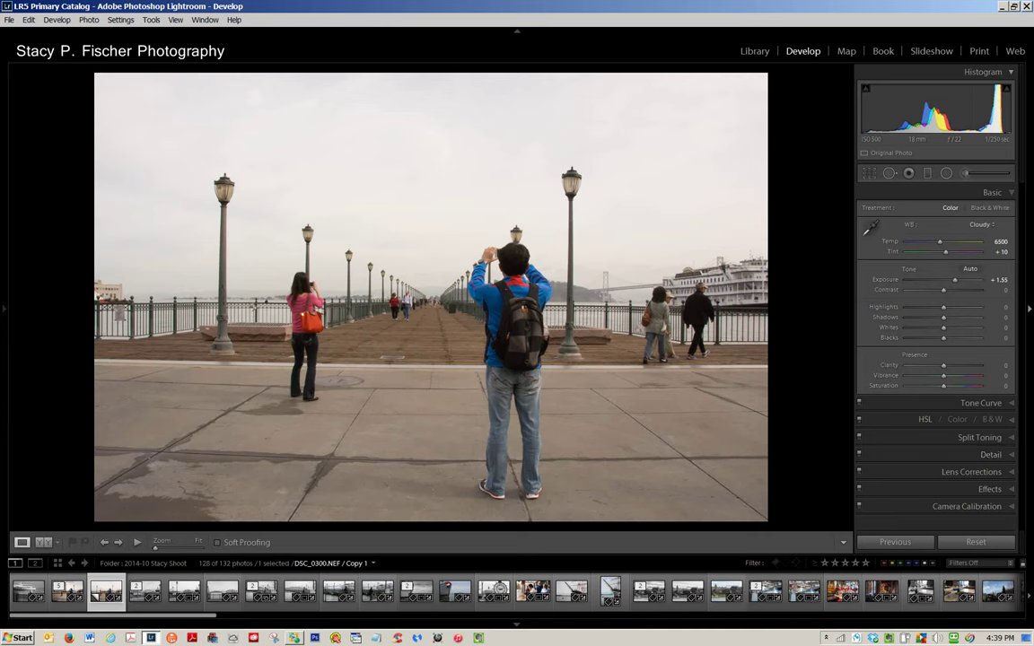
click(992, 455)
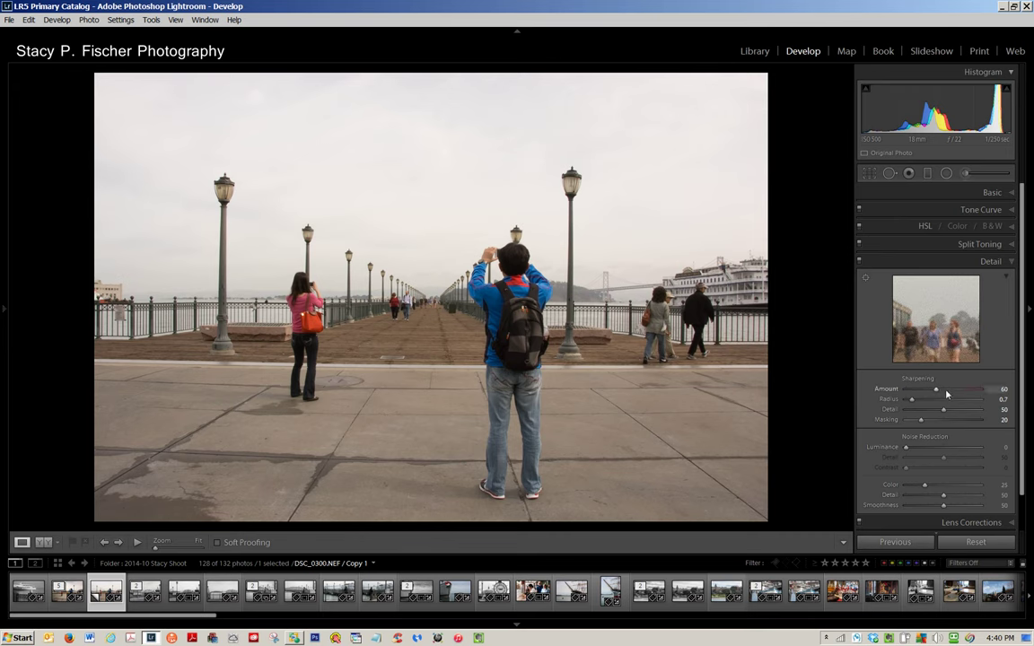
Step: Lower Sharpening Amount to 0 and Color Noise Reduction from 25 to 0
drag(938, 390, 905, 390)
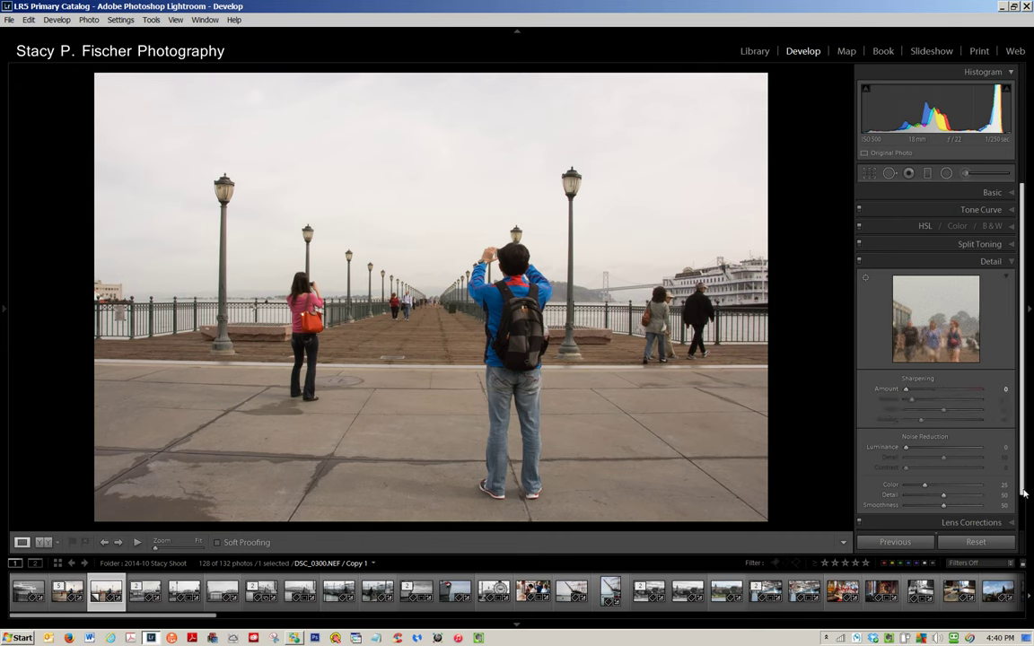
drag(1023, 493, 1021, 516)
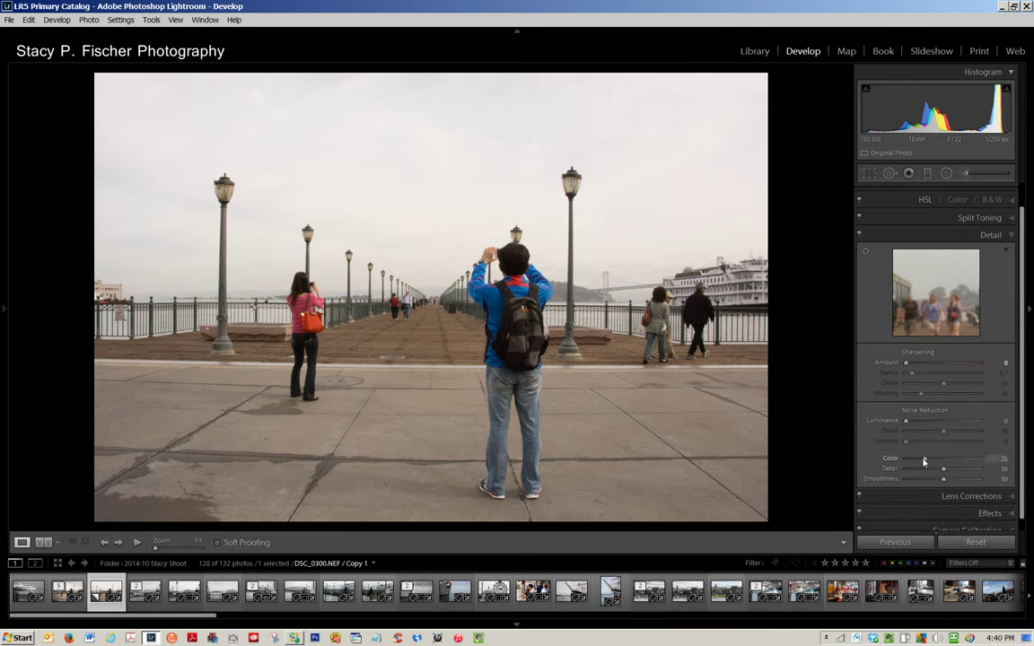
drag(925, 461, 882, 474)
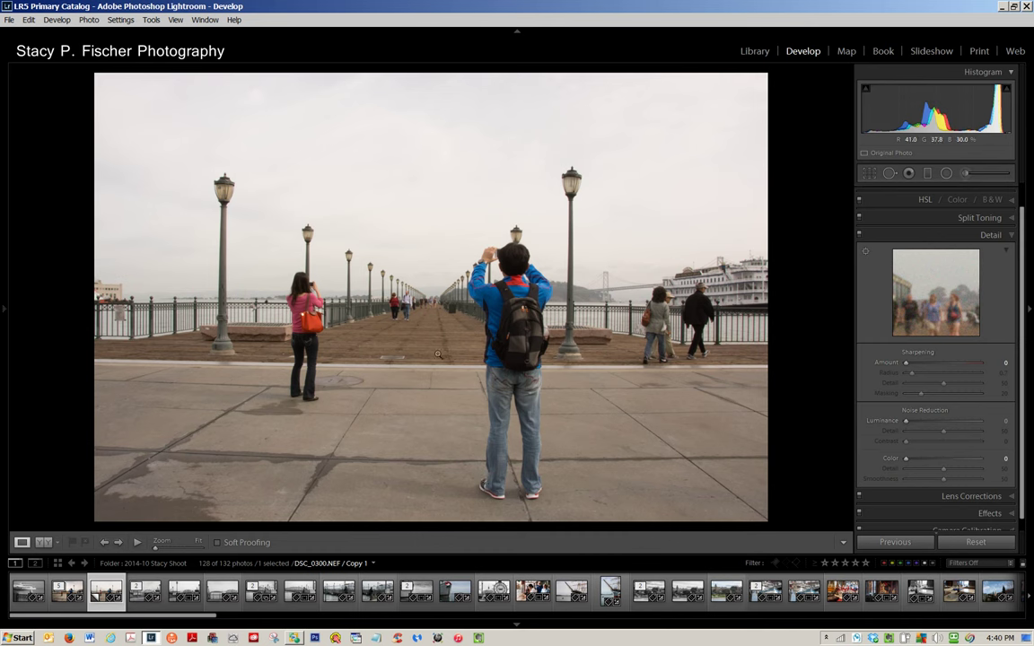
Step: Send the photo to Dfine 2 with sRGB color space and 16 bits/component
right_click(438, 354)
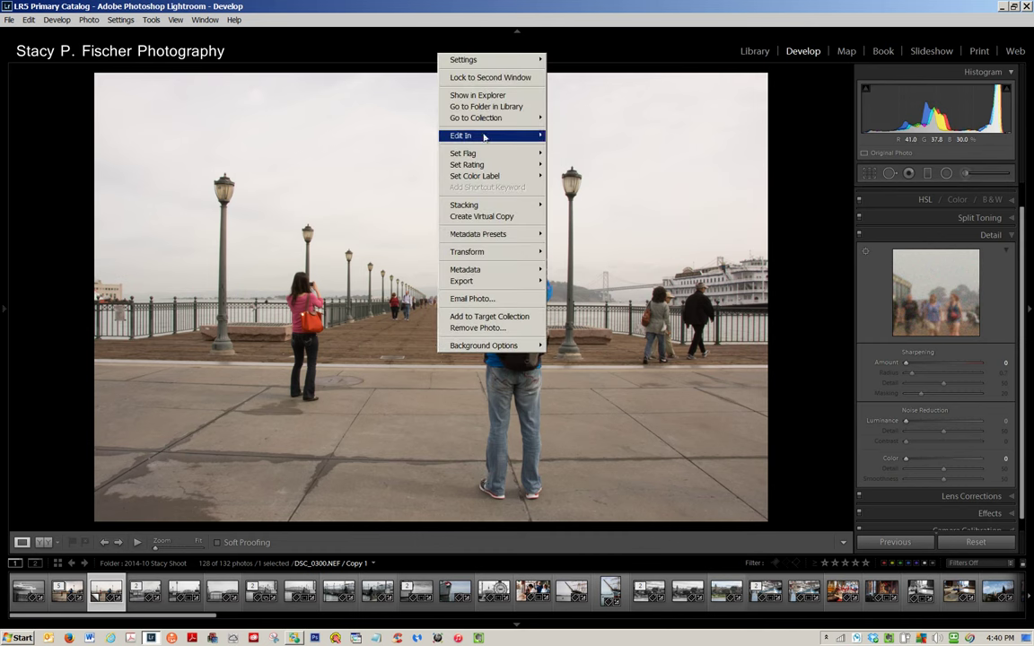
mouse_move(461, 136)
click(568, 198)
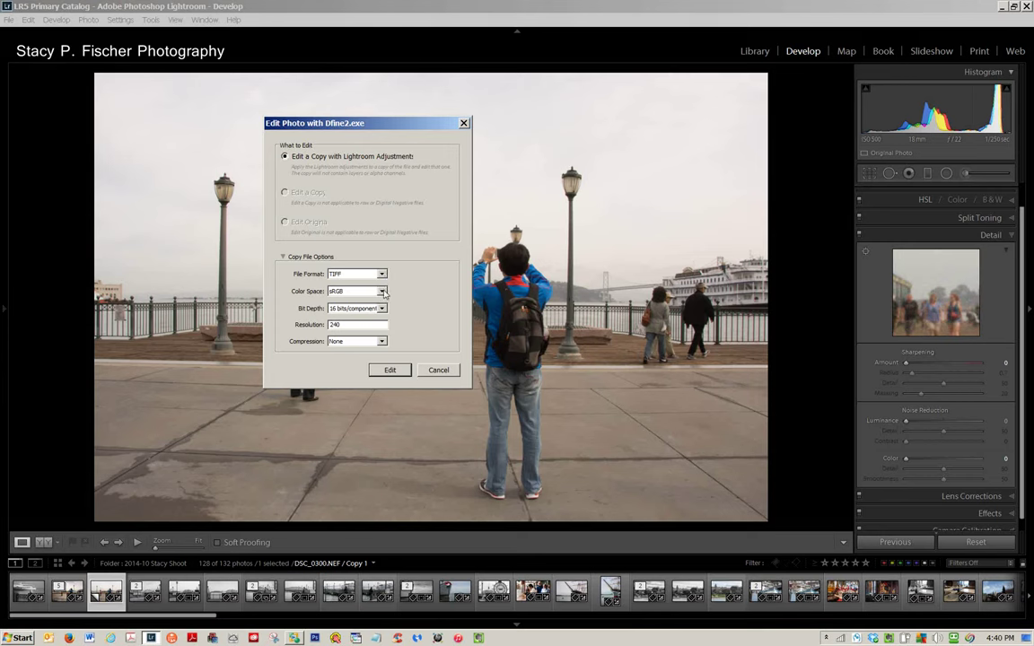
click(383, 292)
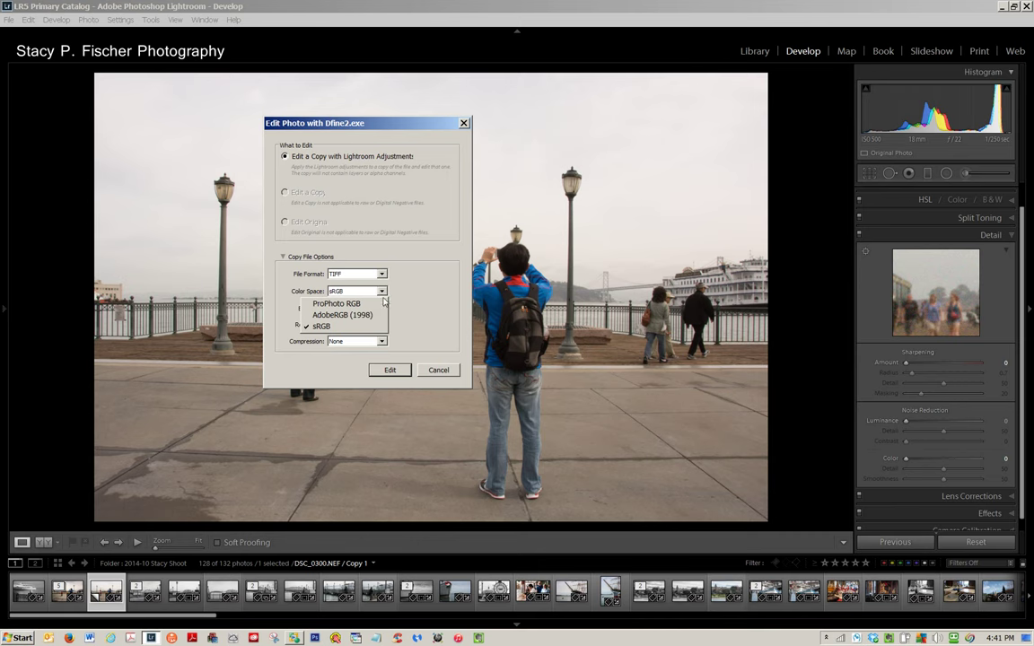
click(378, 326)
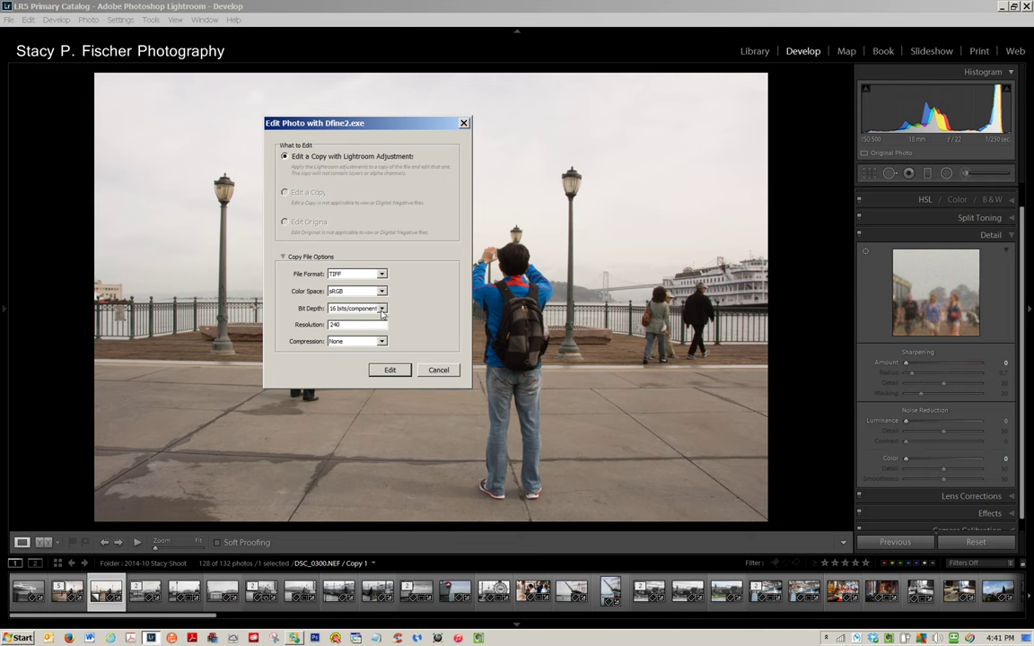
click(382, 310)
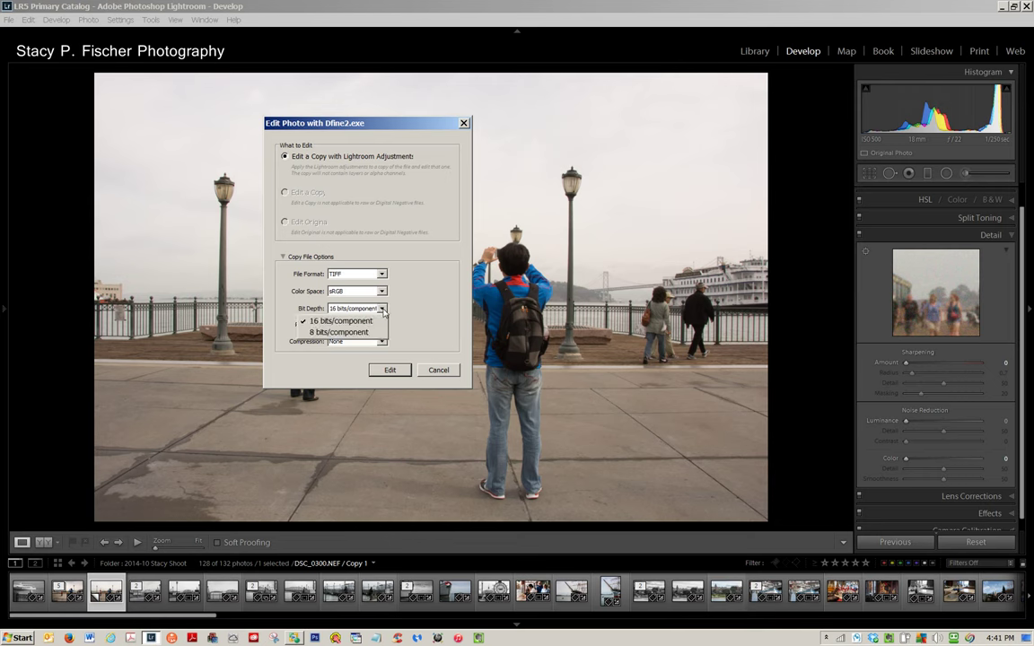
click(359, 321)
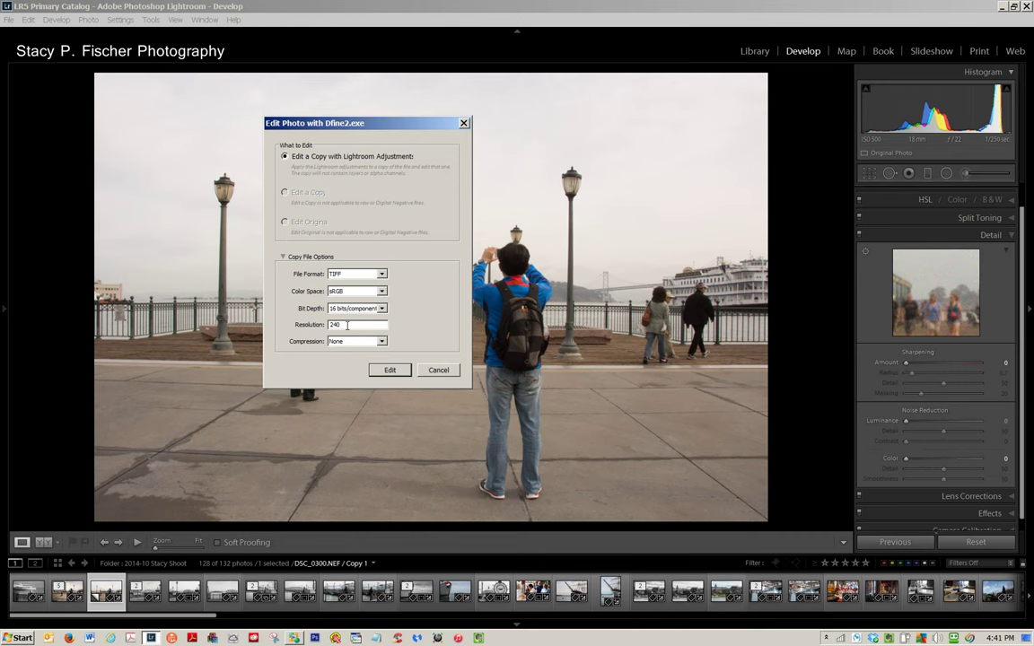
Step: Try ProPhoto RGB, revert the color space to sRGB, and create the TIFF copy
click(382, 291)
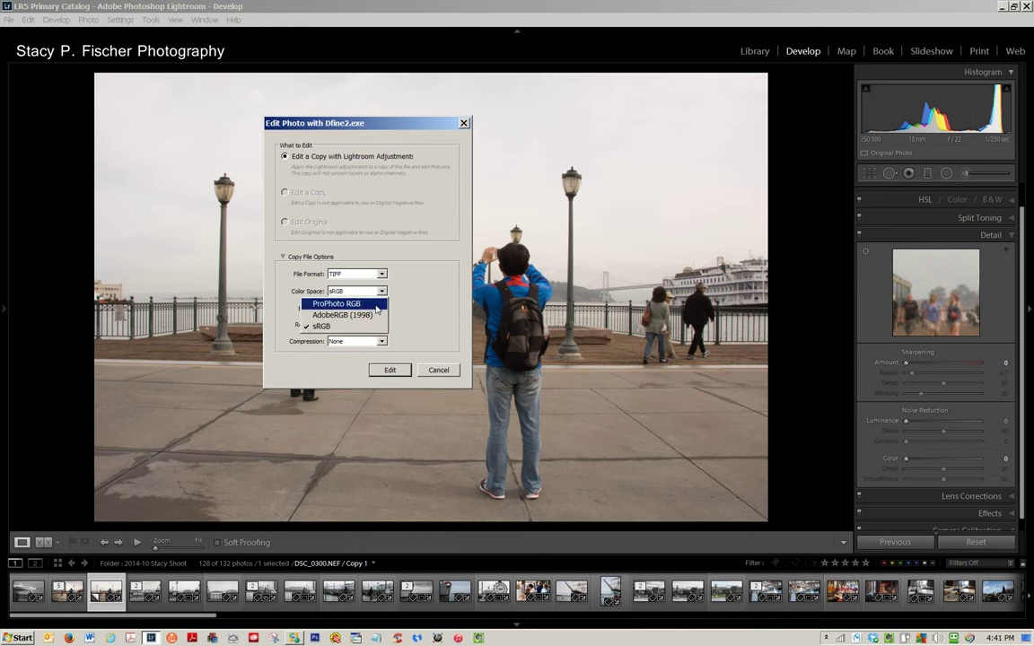
click(375, 305)
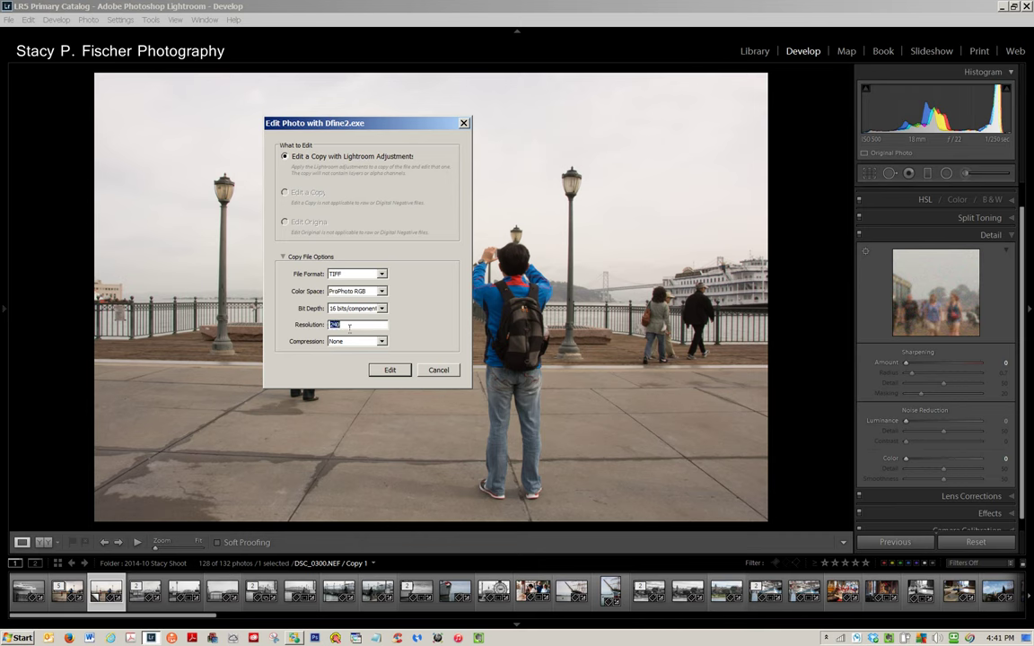
click(381, 291)
click(349, 299)
click(358, 325)
click(380, 292)
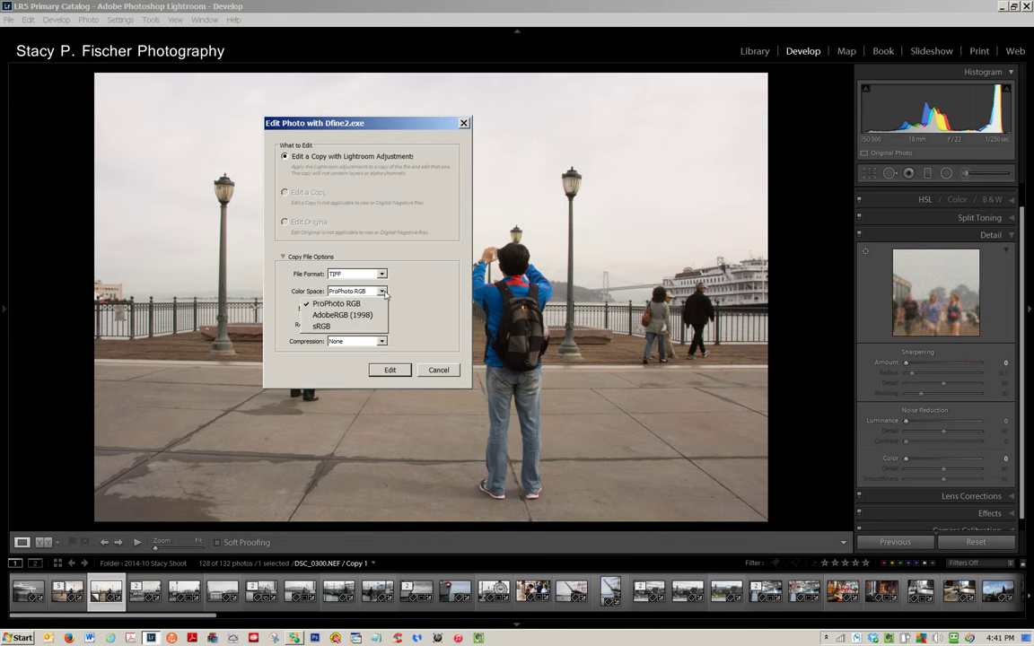
click(368, 326)
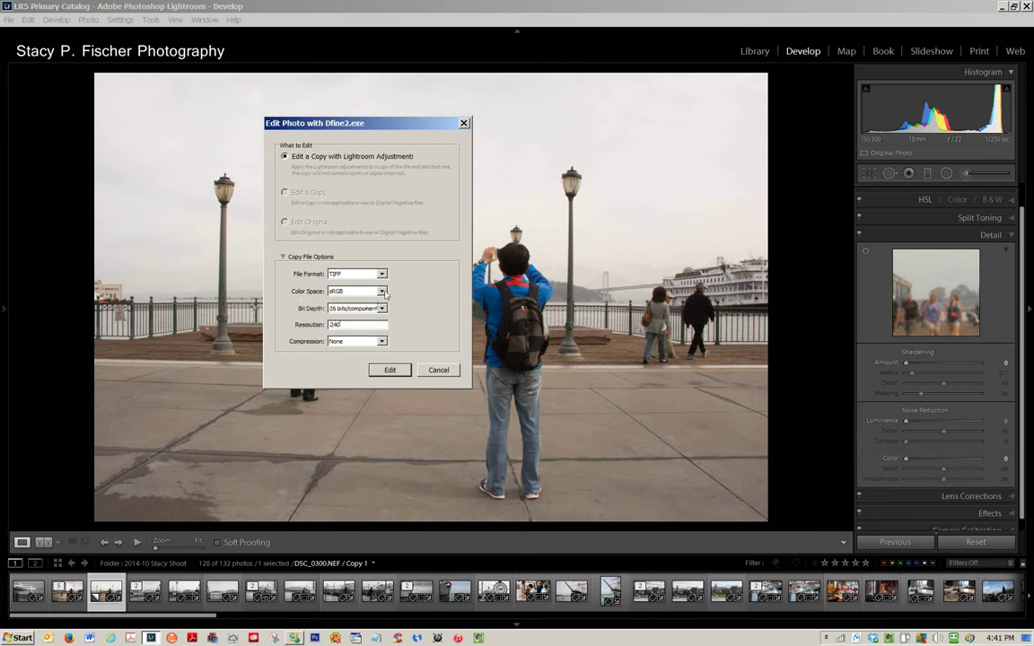
click(387, 370)
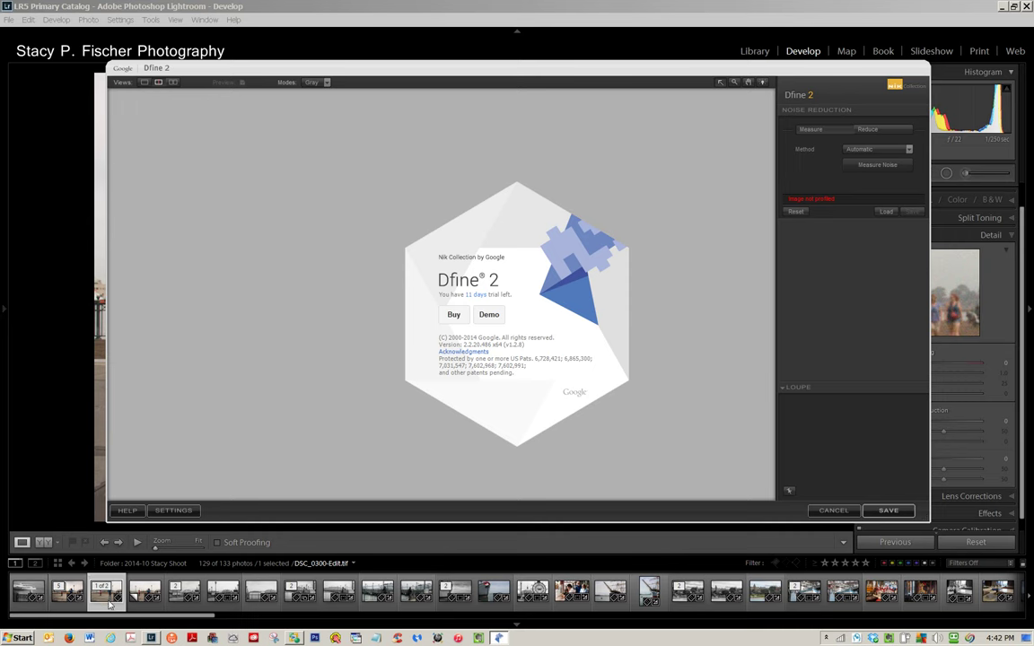
Step: Dismiss the Dfine 2 start-up screen to continue in demo mode
click(489, 315)
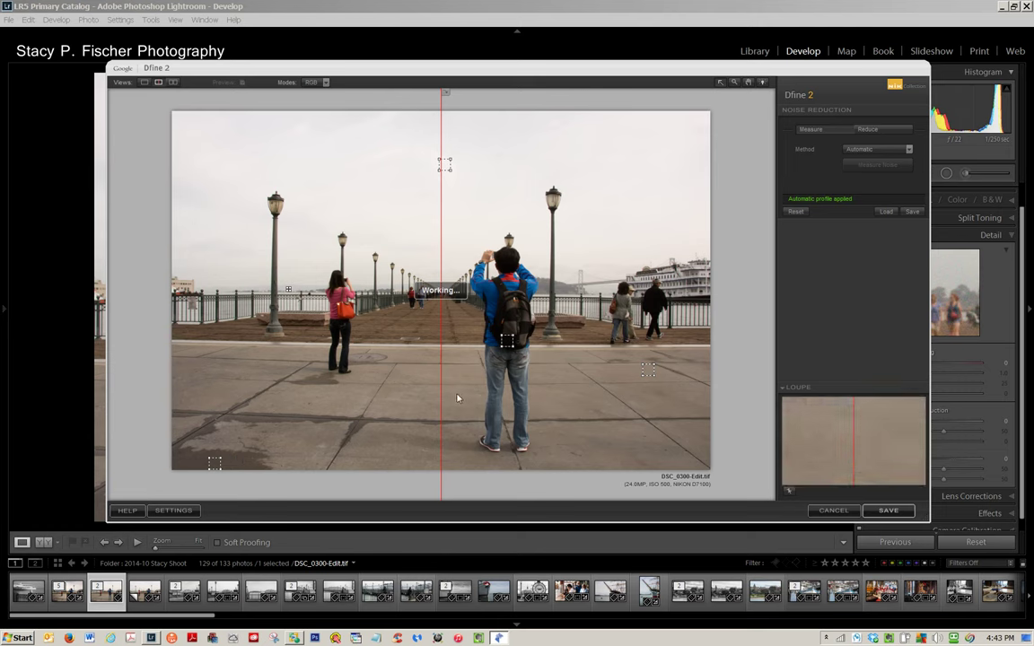
Step: Sweep the before/after split left and right, re-measure noise, and zoom to 100% on the lamp
mouse_move(442, 392)
mouse_down()
mouse_move(332, 373)
mouse_move(483, 364)
mouse_move(595, 375)
mouse_move(224, 383)
mouse_up()
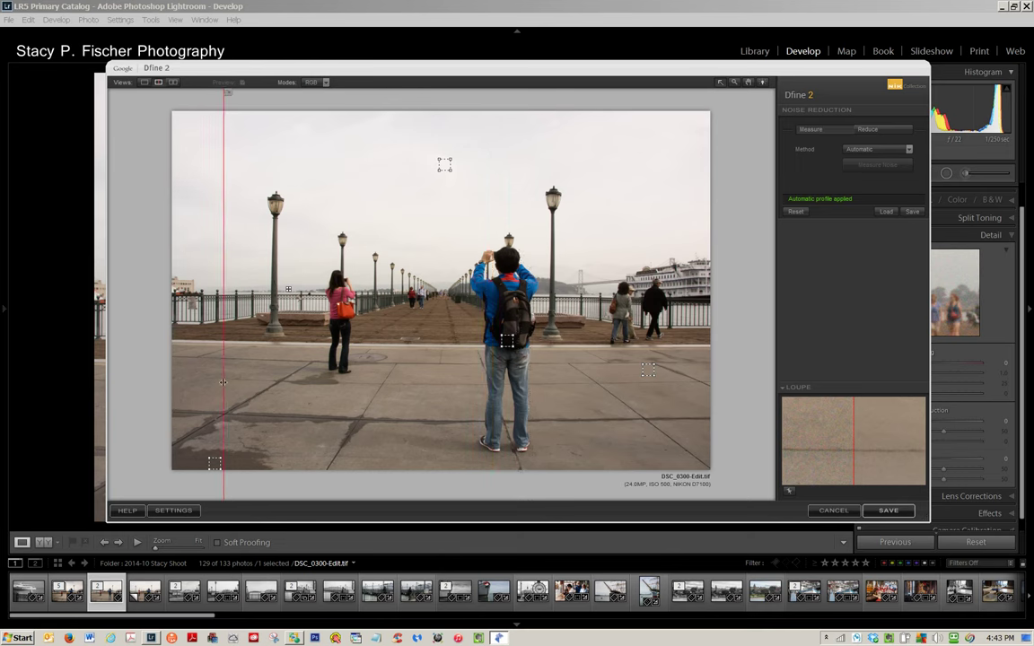
mouse_move(223, 383)
mouse_down()
mouse_move(557, 385)
mouse_move(404, 377)
mouse_move(455, 395)
mouse_move(444, 393)
mouse_up()
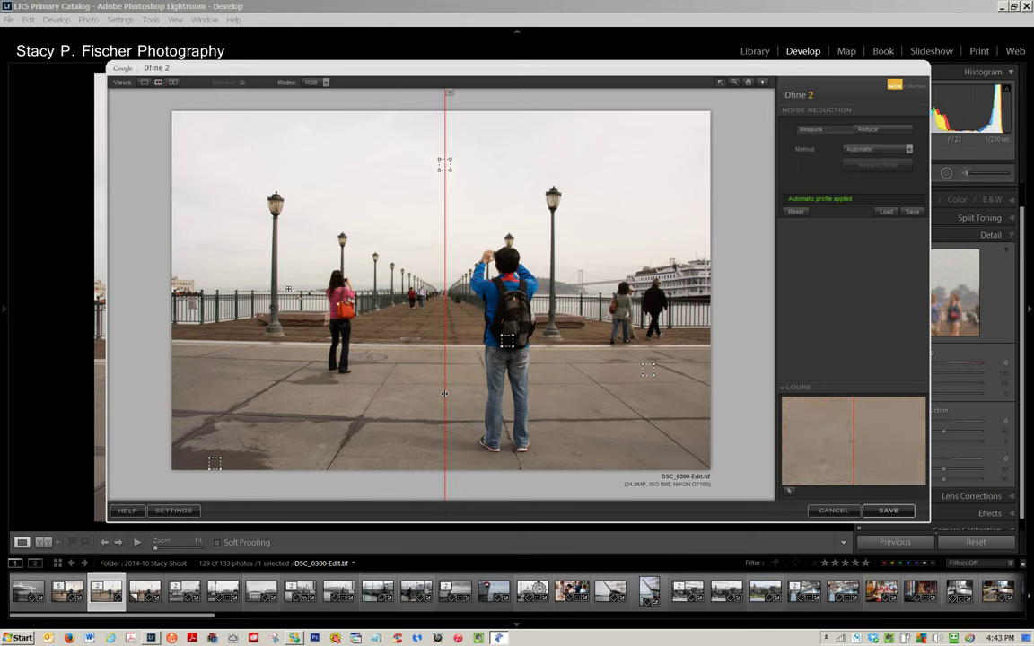
click(834, 134)
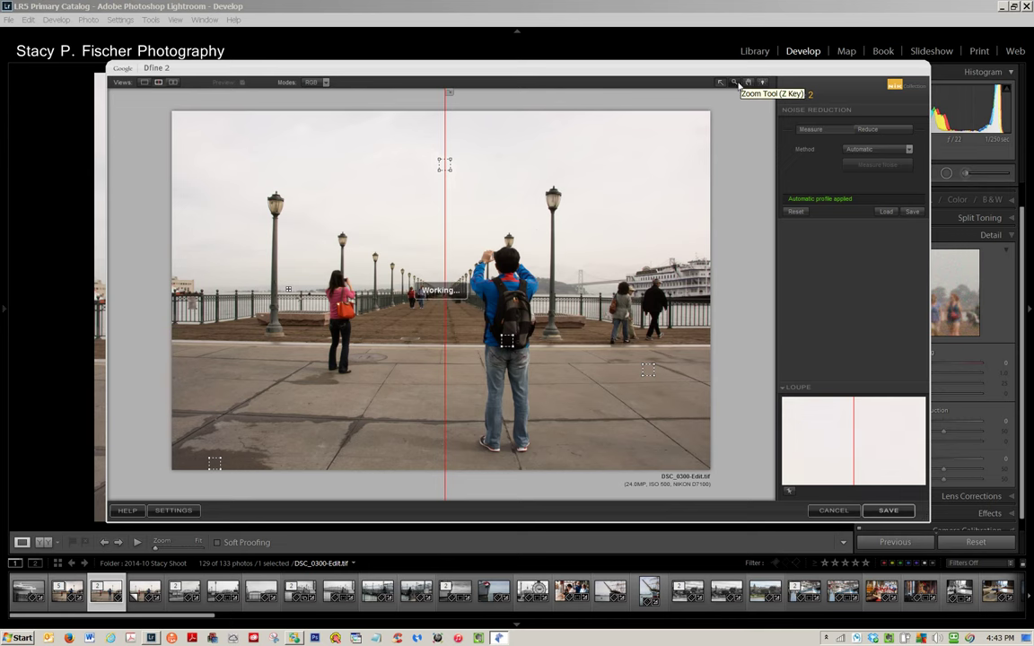
click(507, 230)
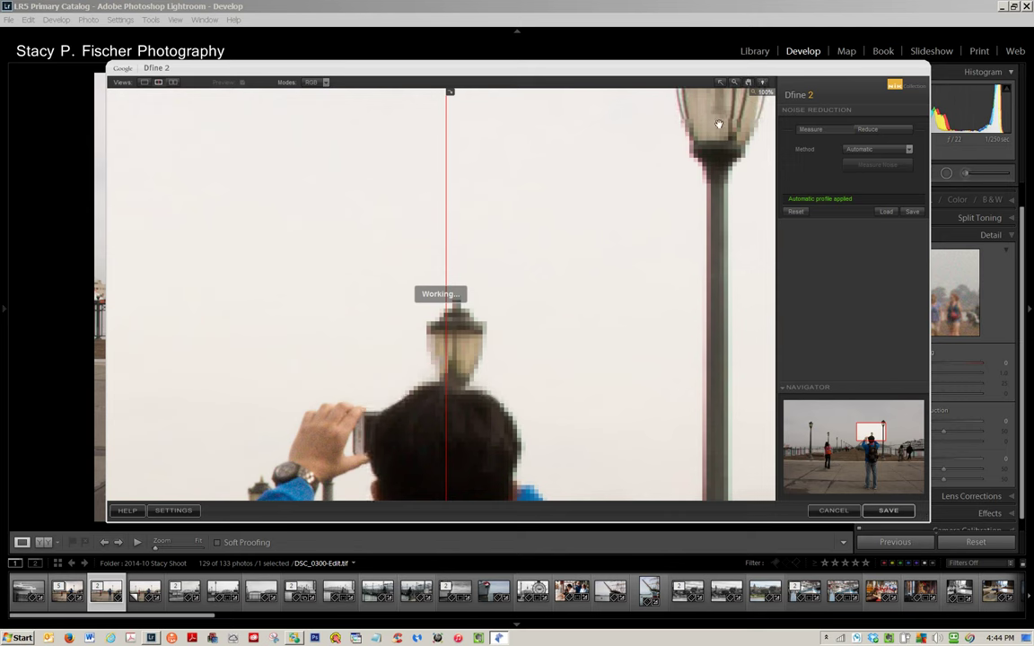
Step: Center the lamp post top at 100%, align the split through it, and list the display modes
mouse_move(720, 123)
mouse_down()
mouse_move(589, 365)
mouse_move(554, 312)
mouse_move(446, 261)
mouse_up()
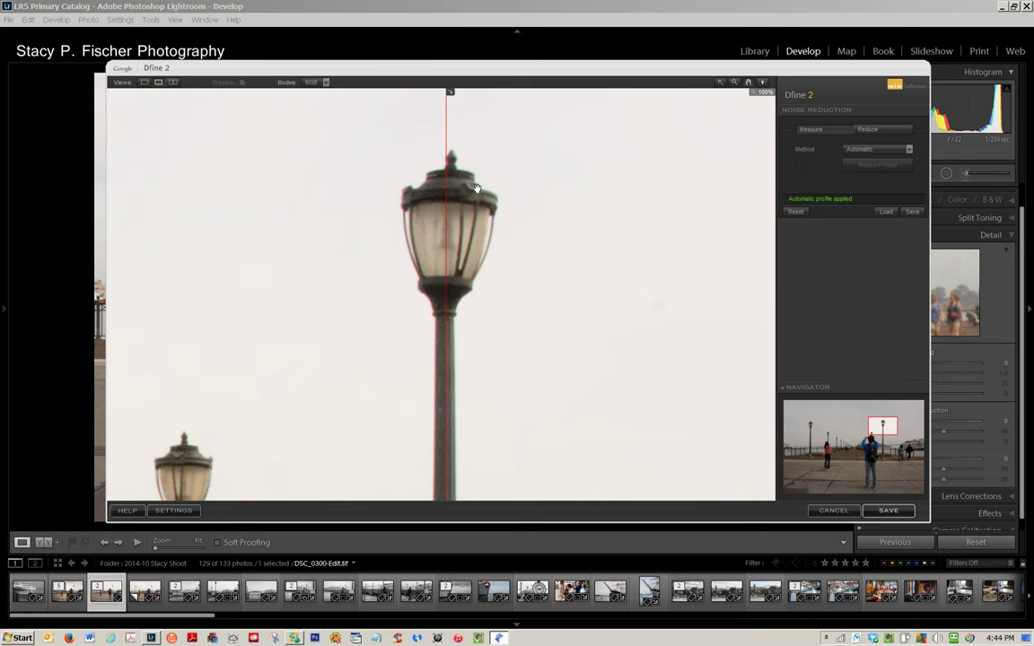
drag(447, 169, 445, 167)
click(326, 82)
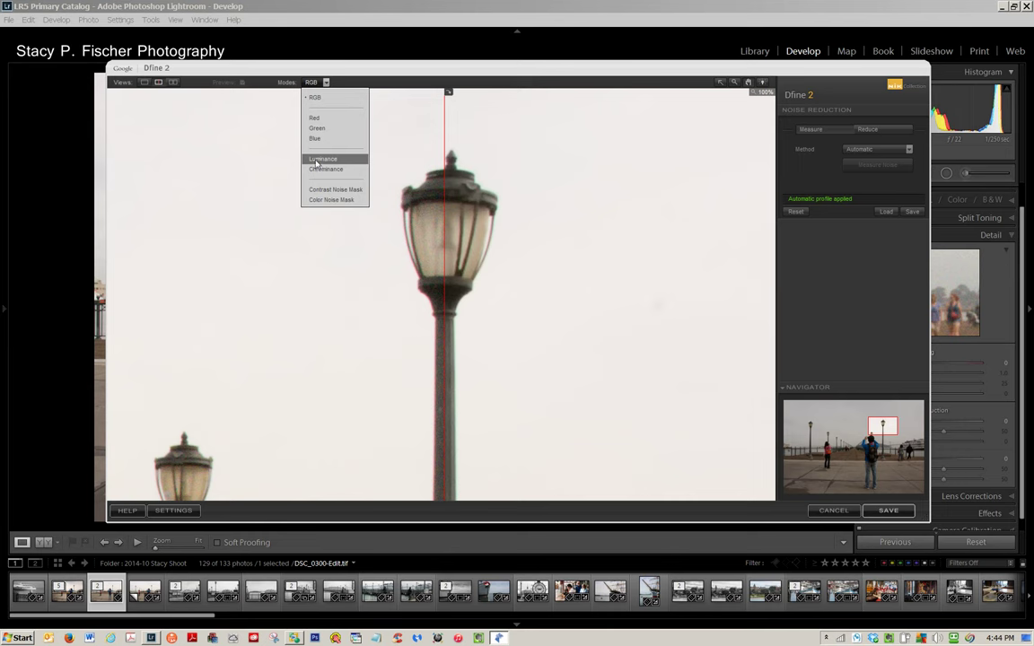
click(316, 159)
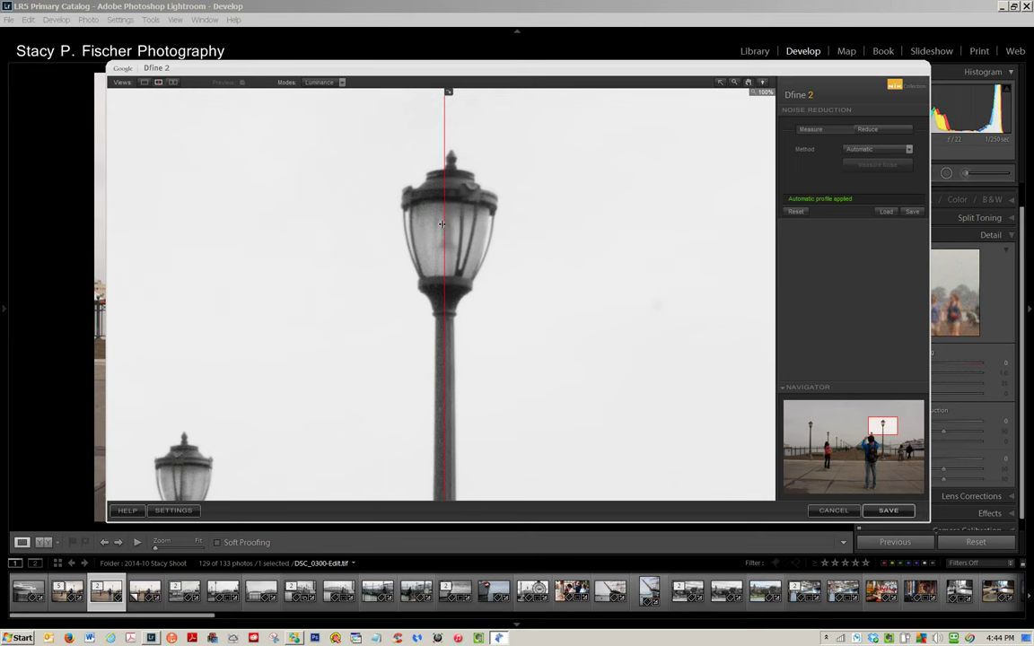
click(734, 83)
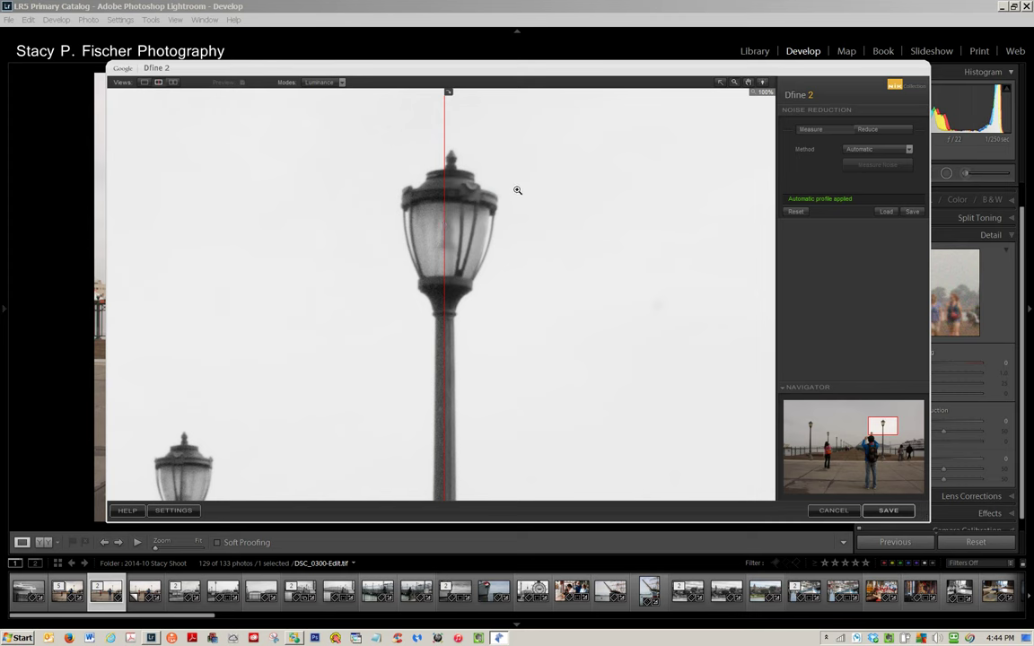
click(446, 210)
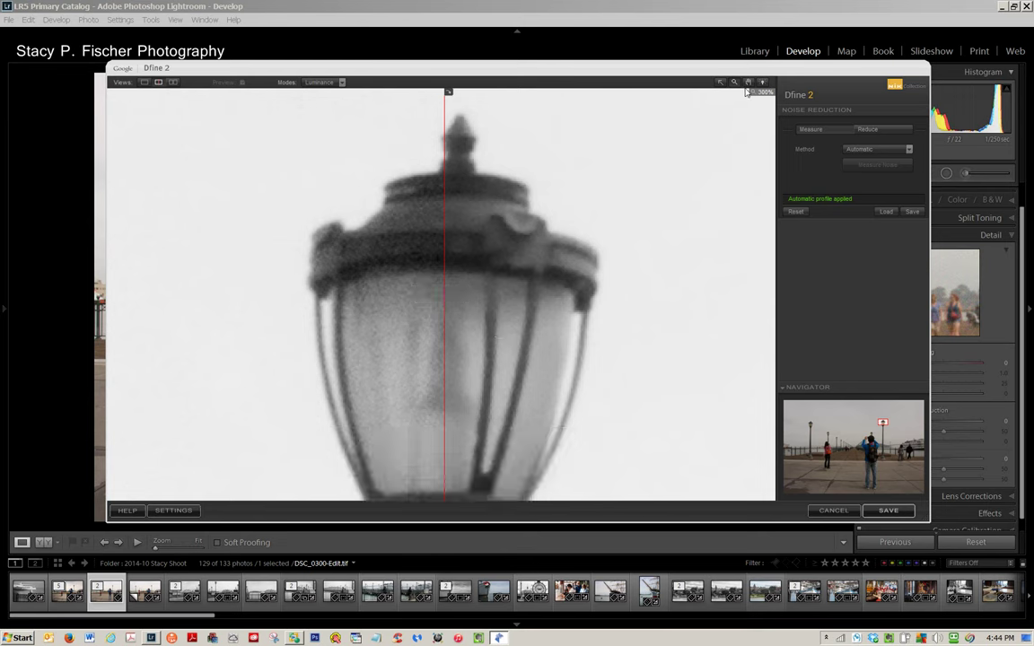
drag(492, 263, 491, 224)
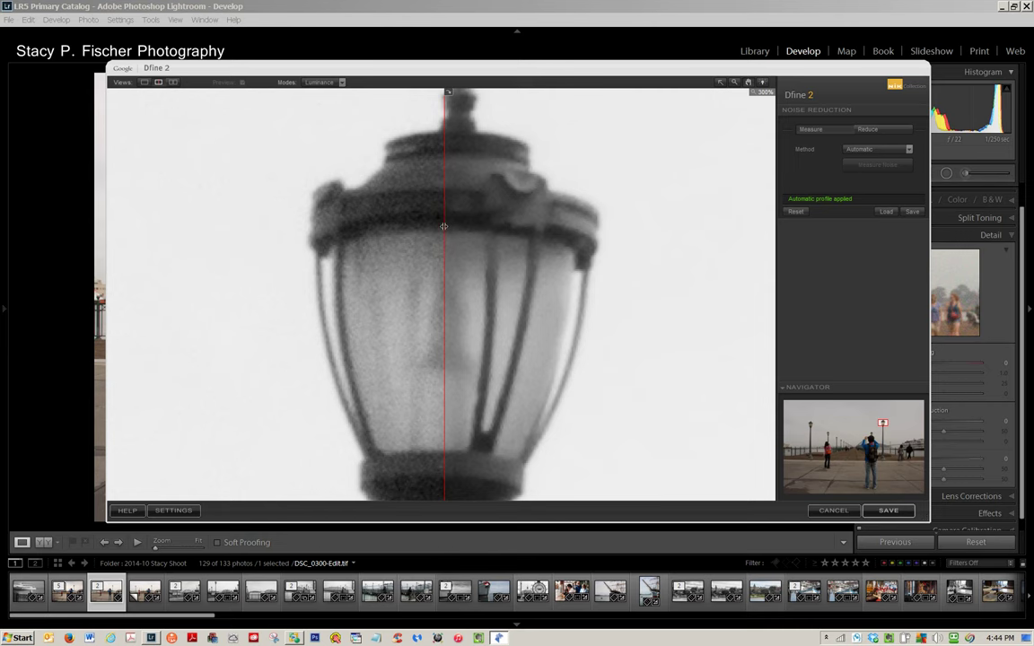
drag(443, 226, 396, 251)
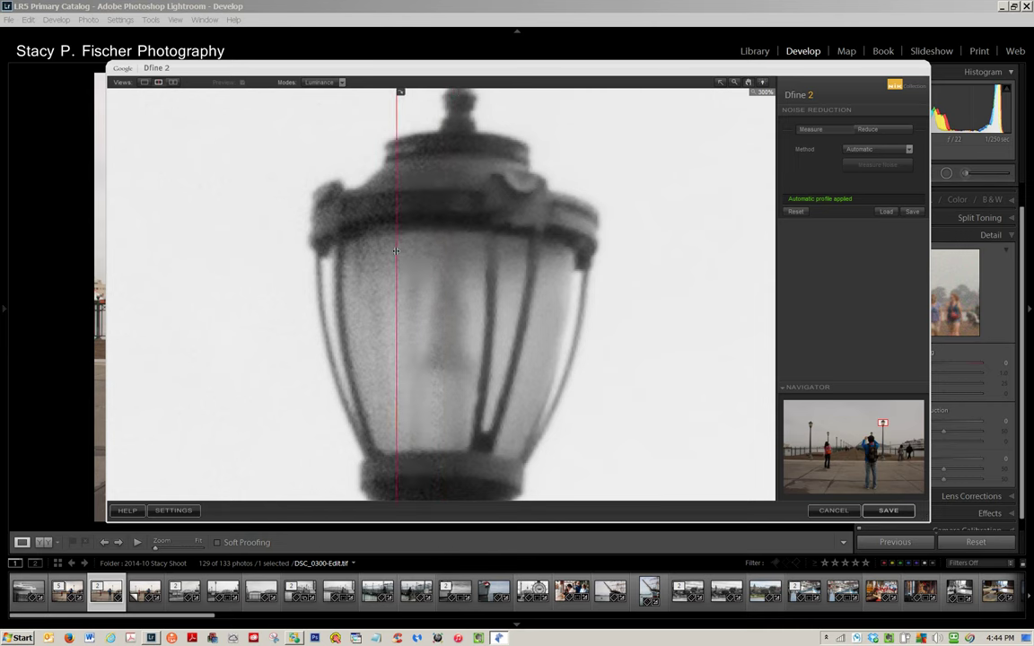
drag(396, 251, 456, 256)
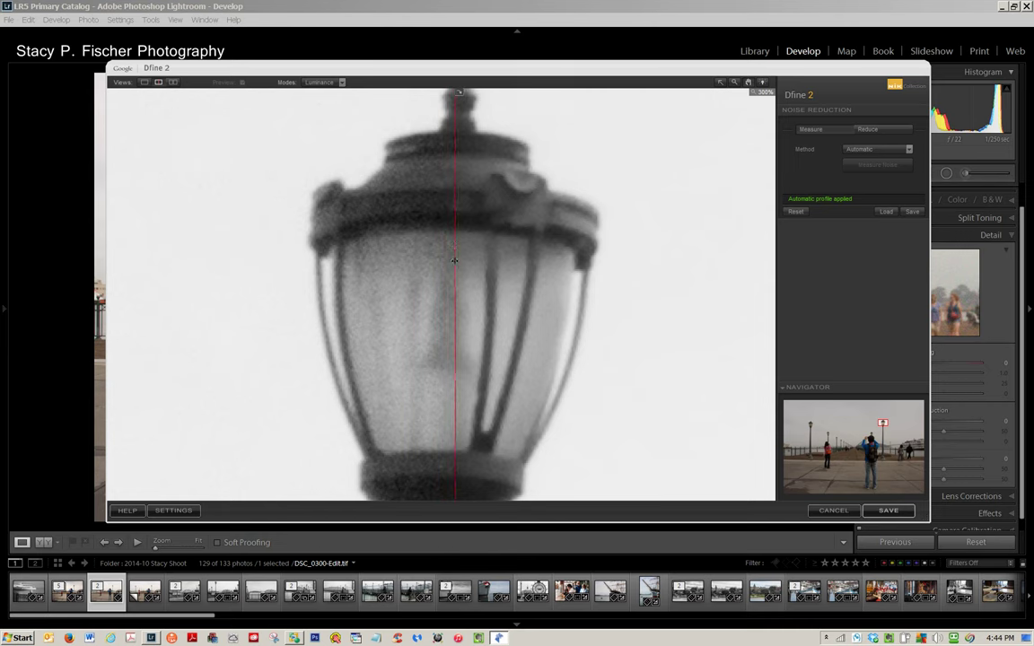
Step: In Reduce, keep Contrast Noise at 100% and view the Chrominance channel
click(892, 131)
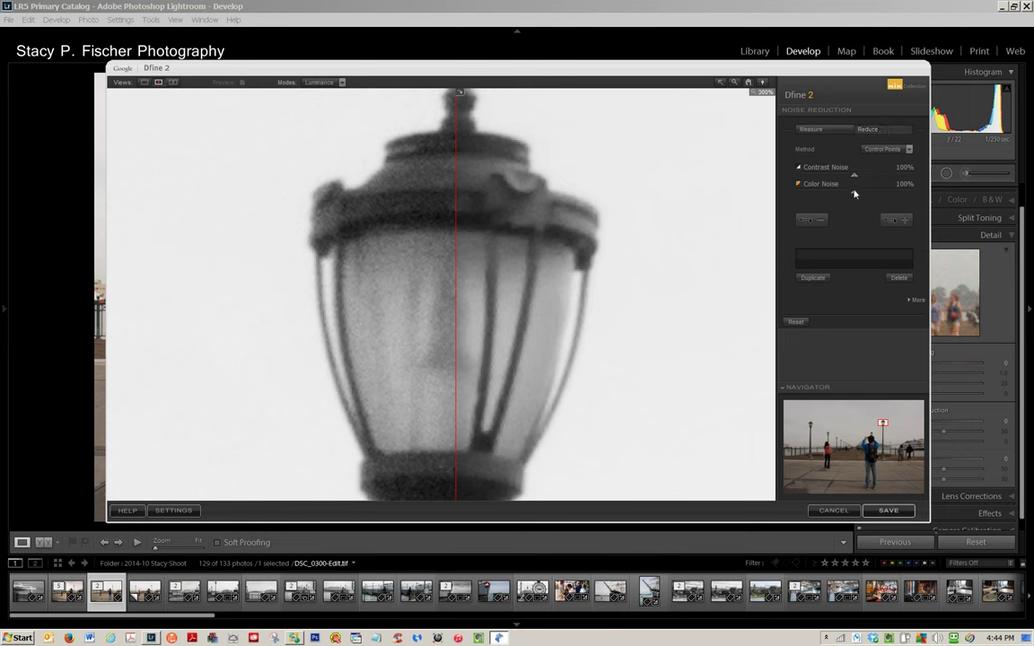
mouse_move(855, 183)
drag(855, 178, 860, 177)
click(860, 176)
drag(860, 177, 854, 177)
click(341, 82)
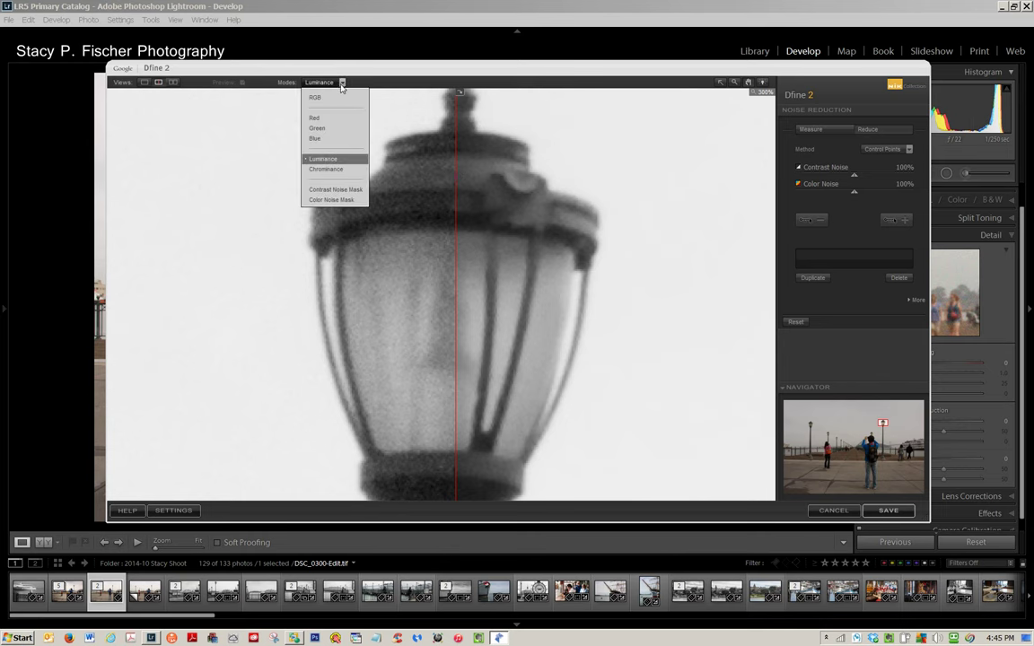
click(330, 170)
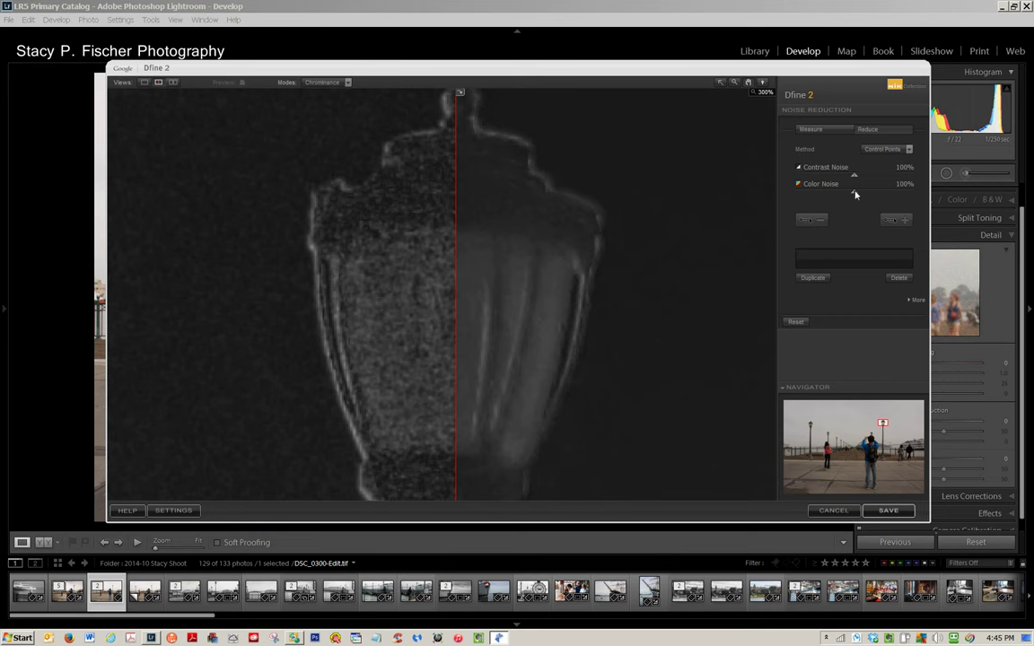
Step: Set Color Noise reduction to 132% and pan the close-up toward the boat
drag(857, 195, 889, 194)
drag(889, 195, 913, 194)
drag(912, 194, 874, 190)
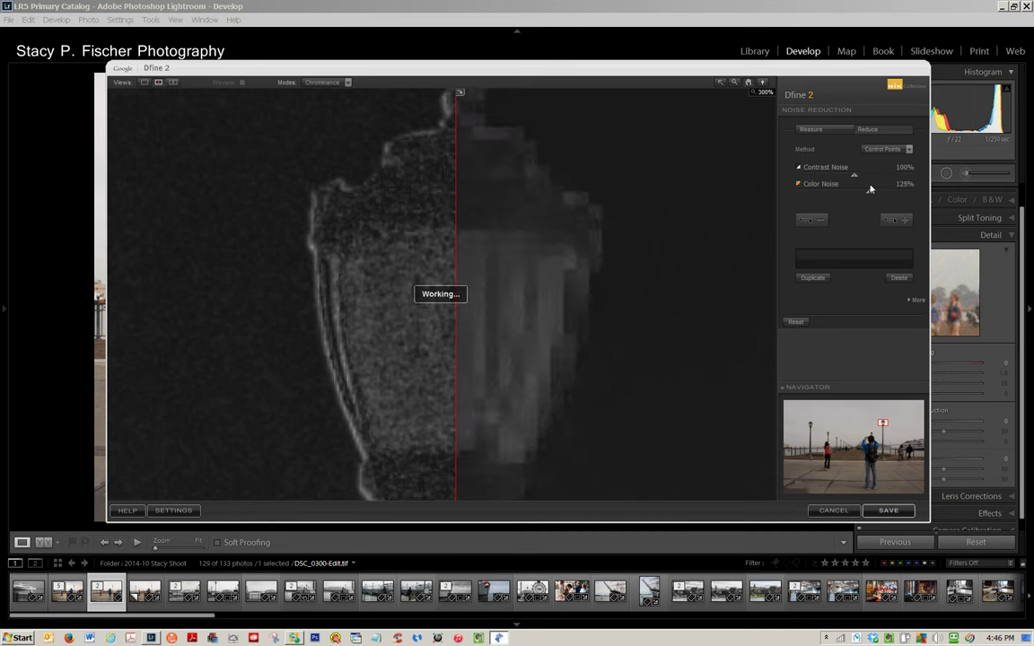
click(883, 424)
drag(883, 424, 917, 442)
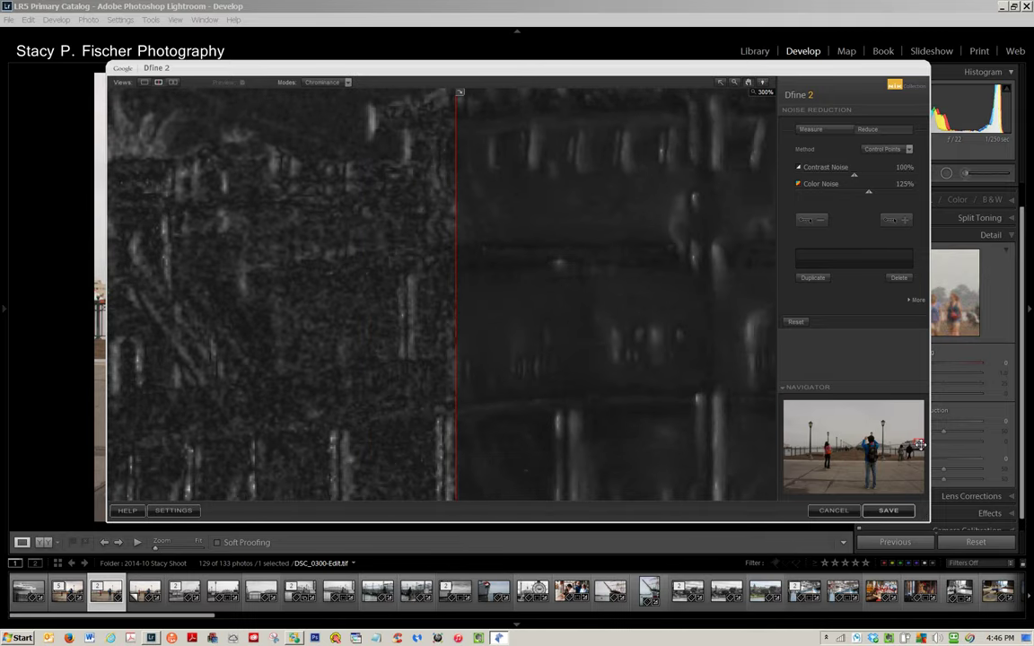
drag(922, 444, 917, 438)
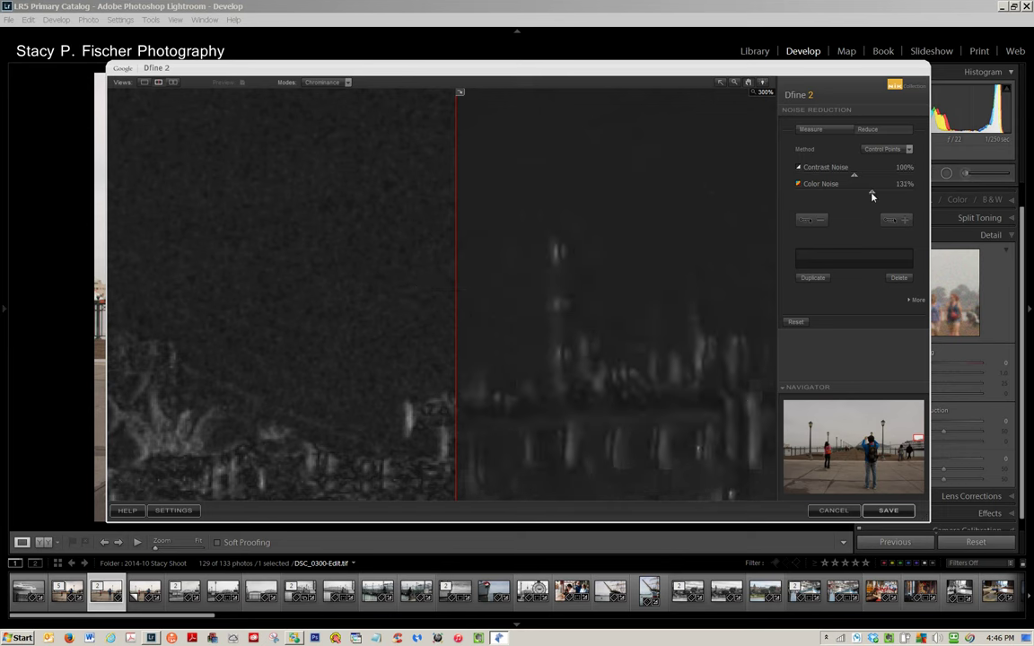
drag(917, 437, 917, 442)
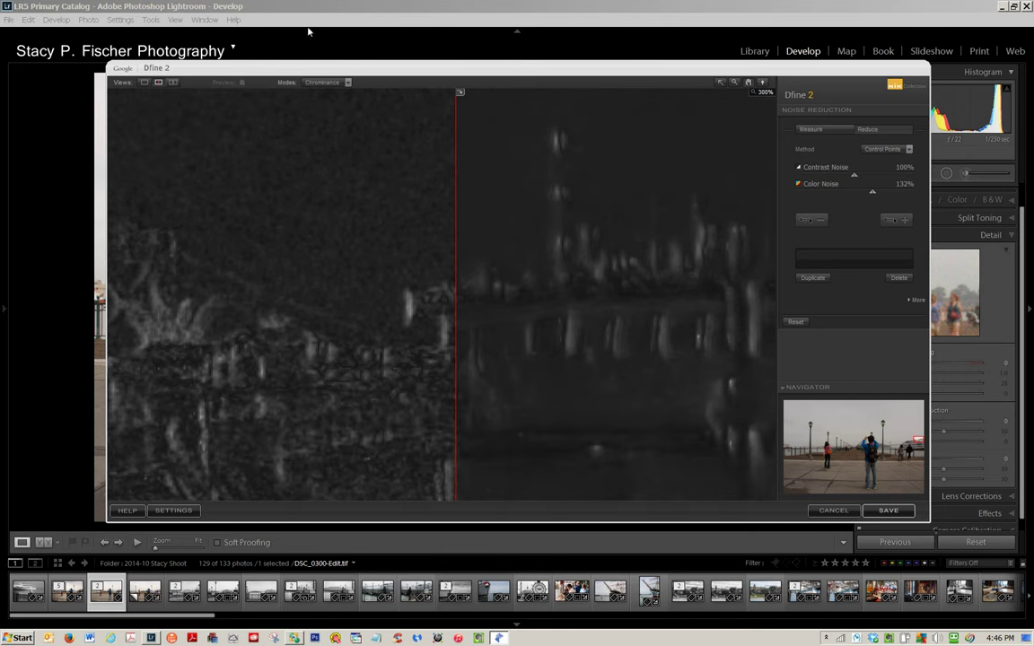
Step: Set Modes back to RGB, fit the whole photo in the preview, and move the split divider
click(350, 83)
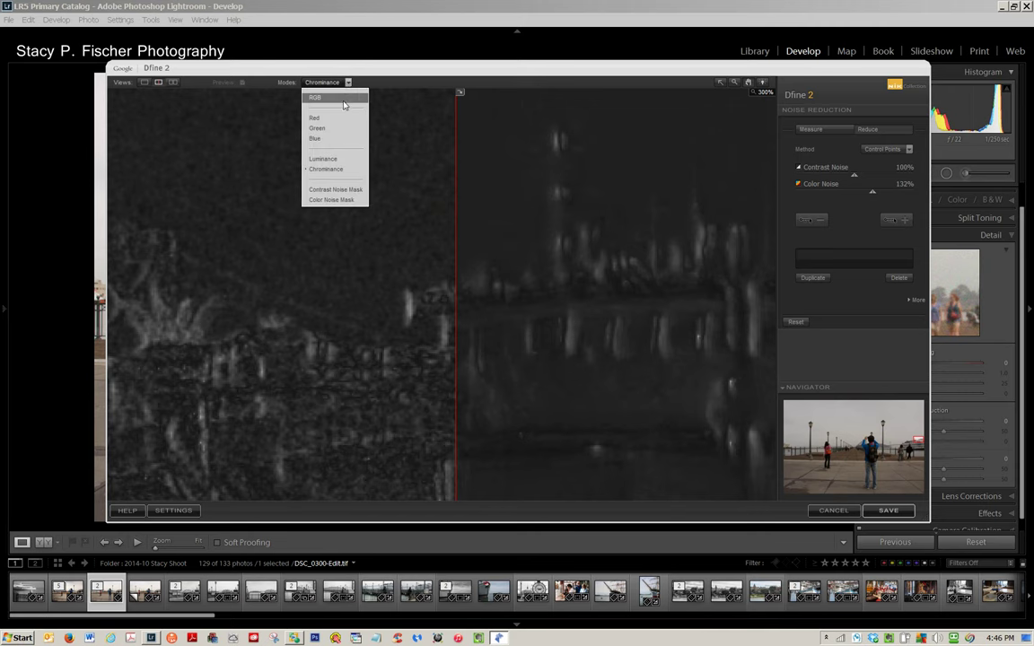
click(344, 99)
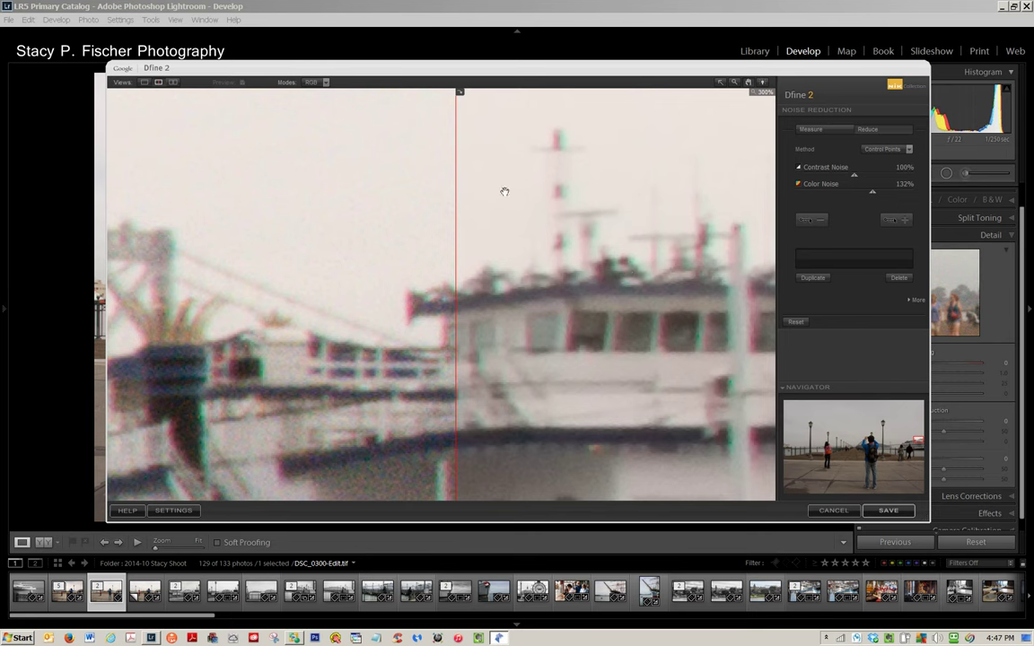
drag(543, 150, 508, 181)
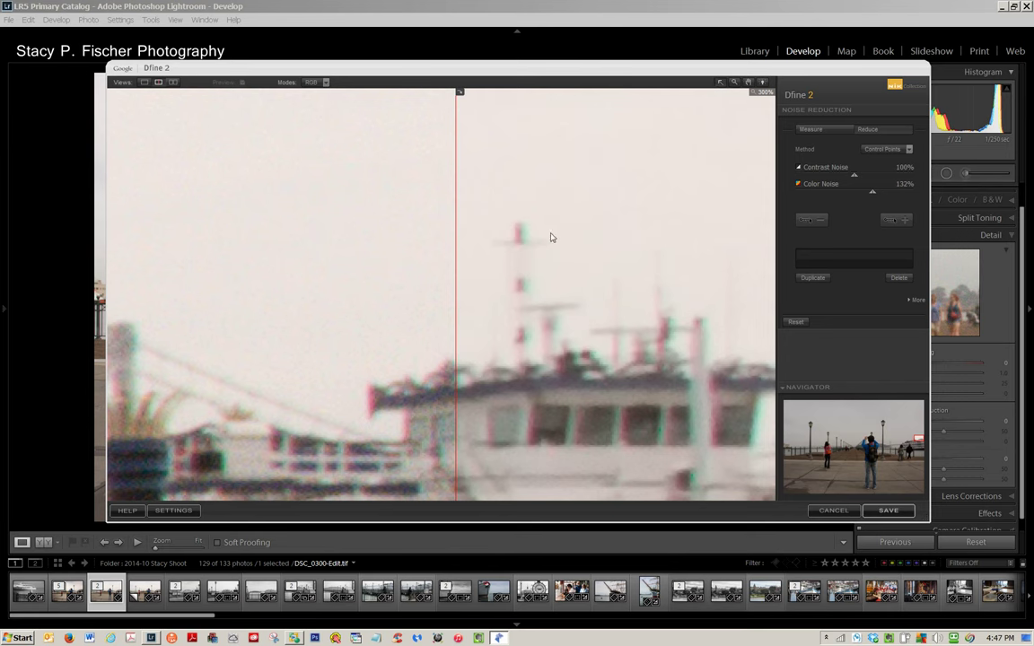
click(519, 300)
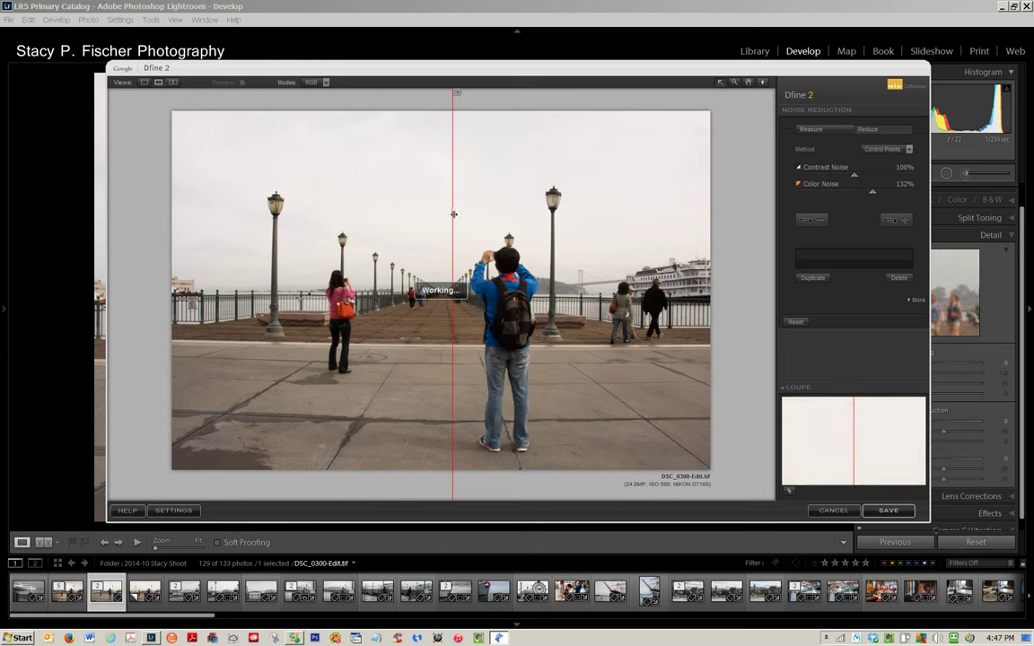
mouse_move(454, 216)
mouse_down()
mouse_move(652, 258)
mouse_move(154, 256)
mouse_move(587, 255)
mouse_move(428, 247)
mouse_move(445, 244)
mouse_up()
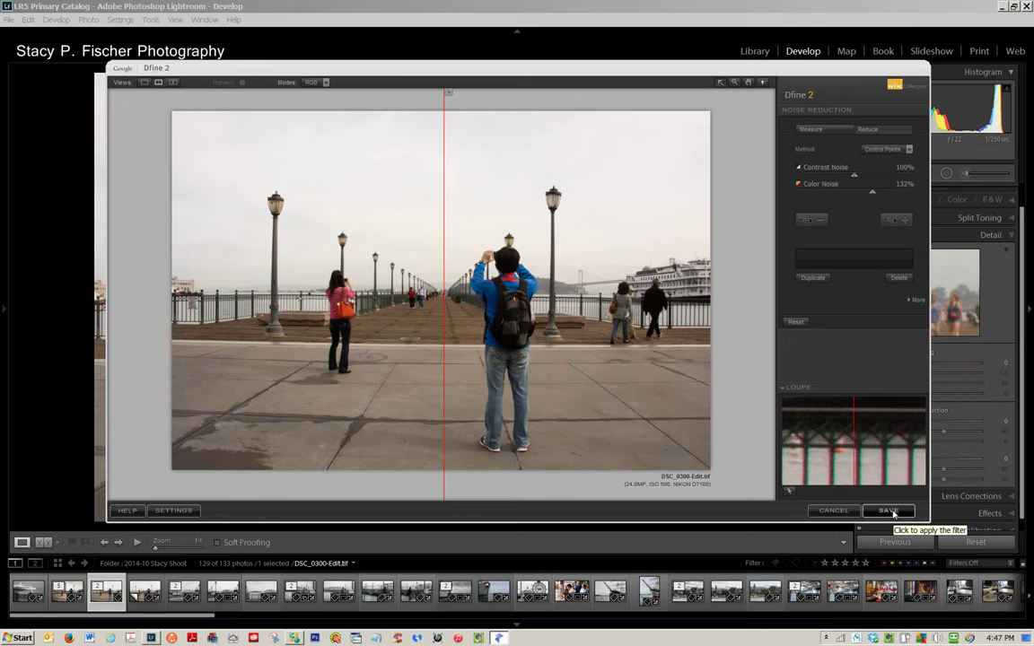
Step: Save the Dfine 2 noise reduction back to Lightroom
click(889, 511)
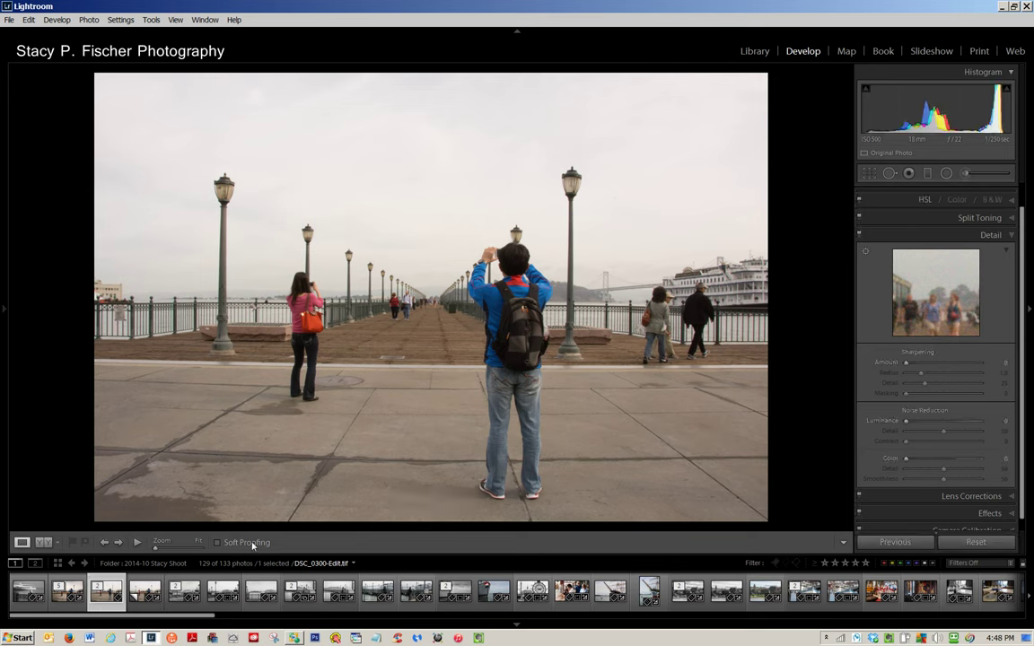
Step: Select the DSC_0300.NEF / Copy 1 version and expand its HSL and Basic panels
click(144, 608)
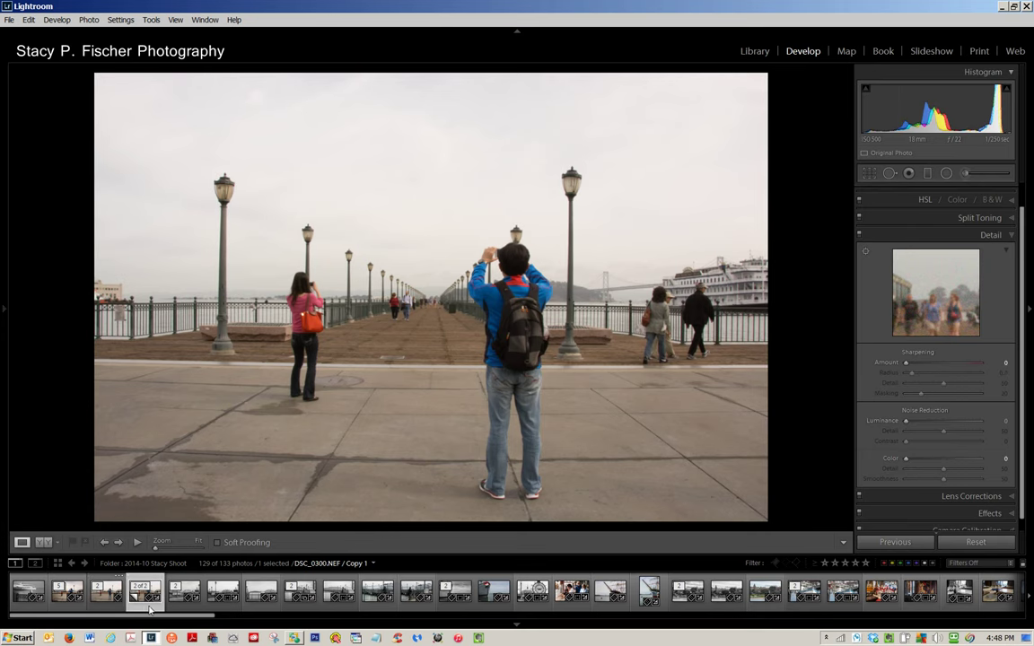
click(111, 609)
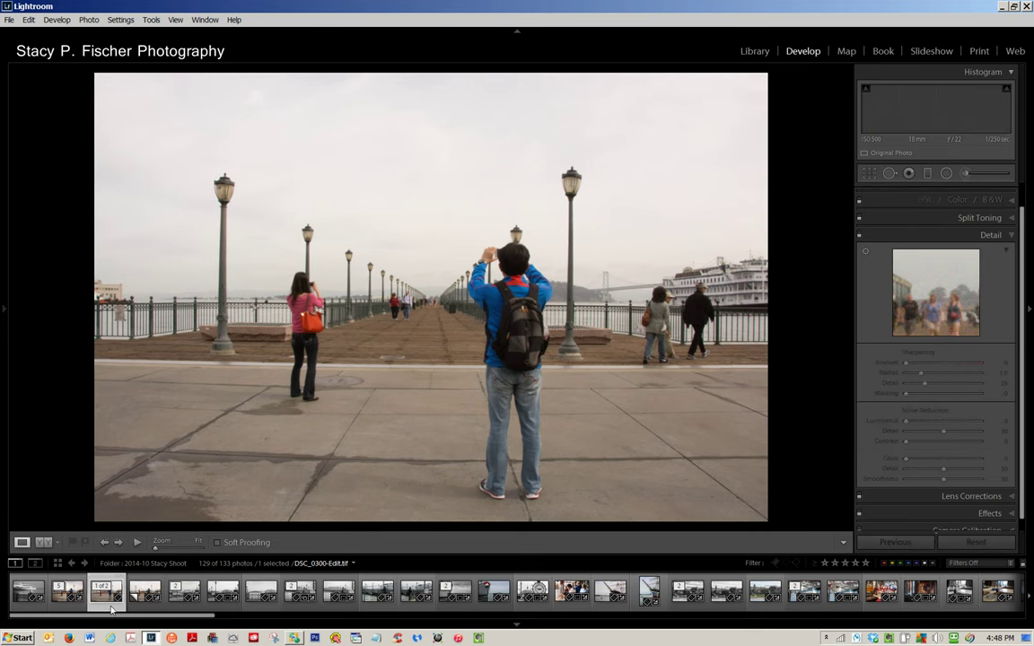
click(112, 609)
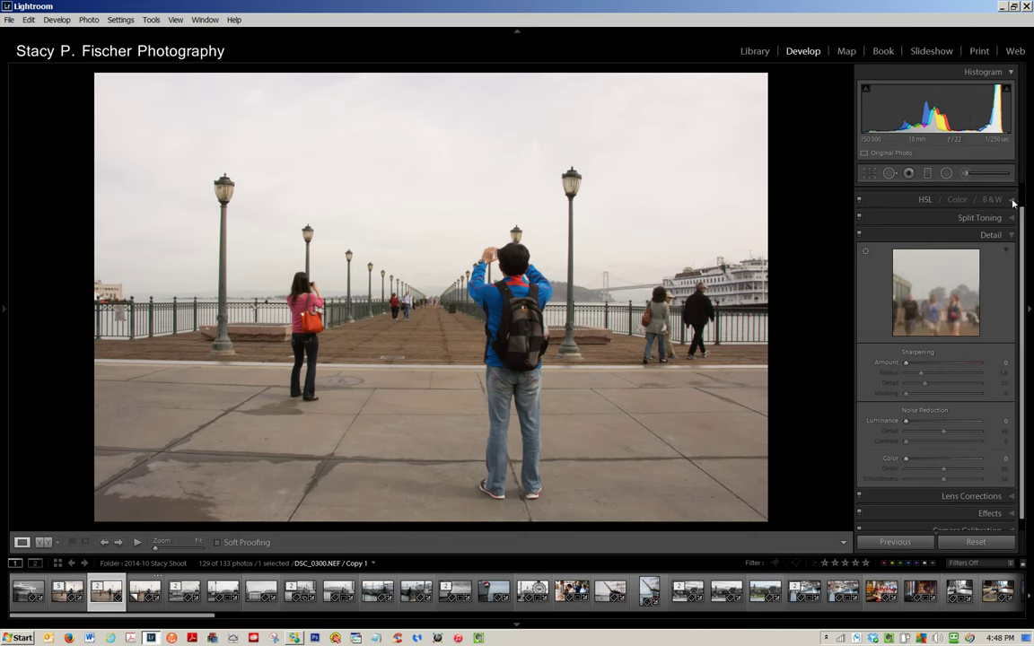
click(1013, 201)
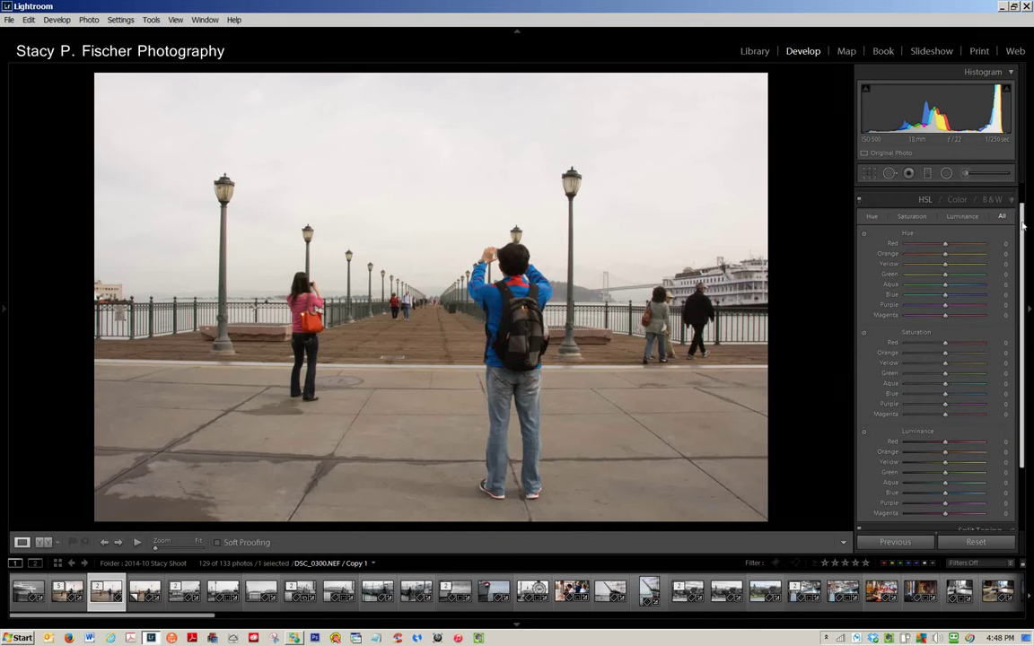
scroll(1012, 198, up, 2)
click(1011, 193)
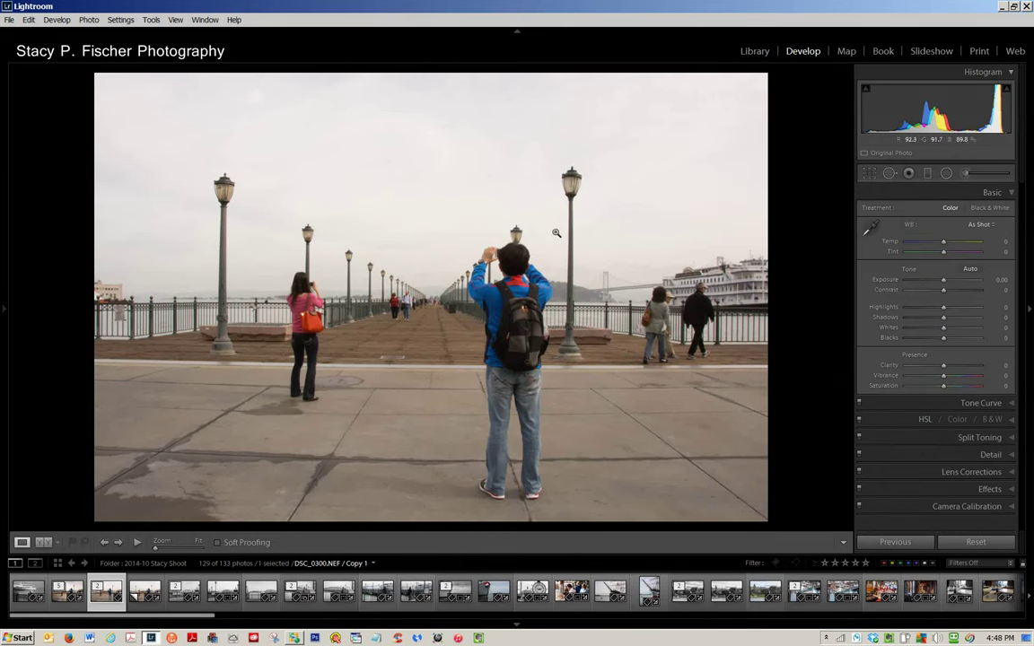
Step: Straighten the pier photo to a -0.60° crop angle and apply the crop
click(869, 174)
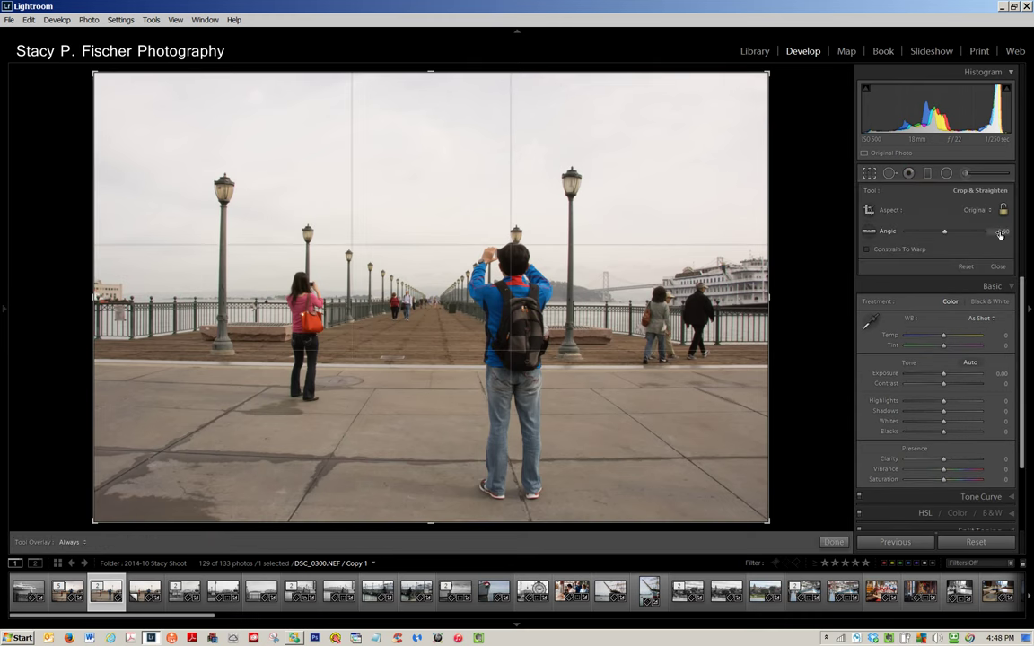
drag(1001, 234, 993, 233)
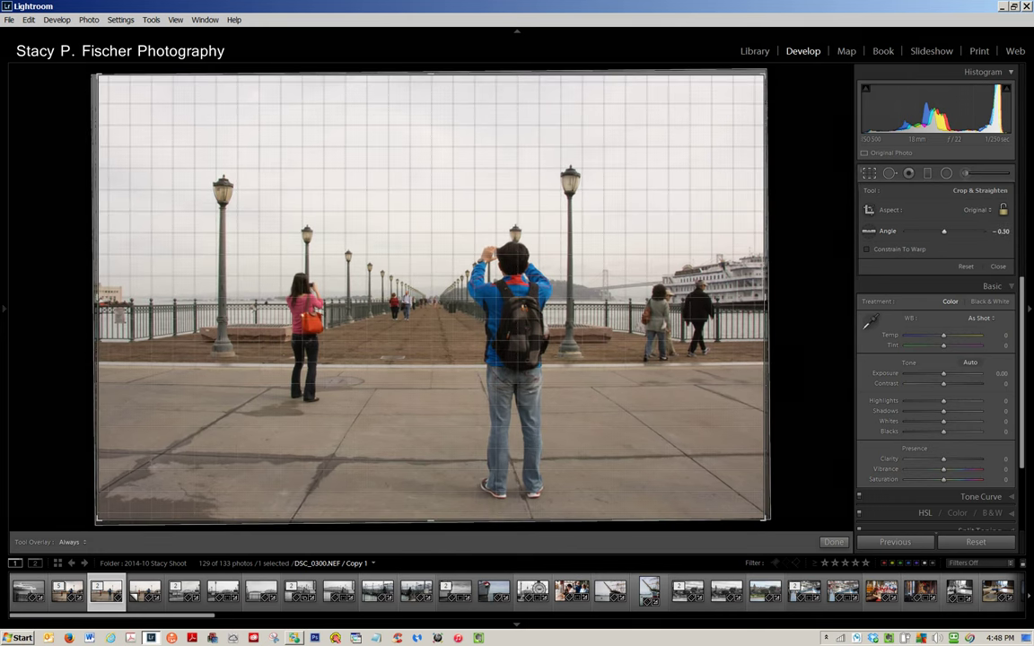
drag(993, 232, 999, 232)
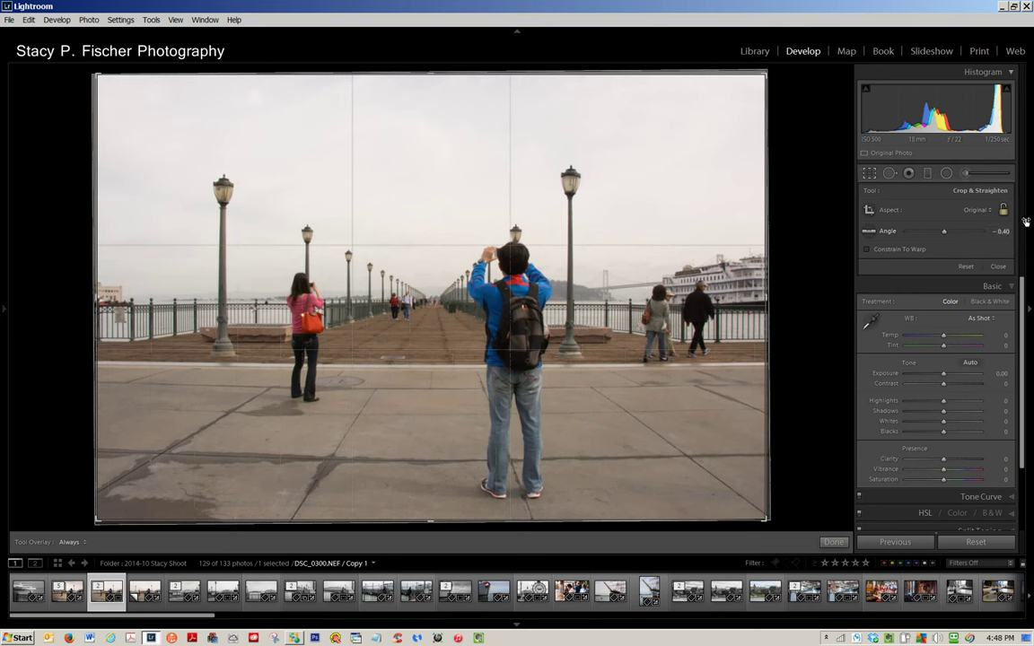
click(995, 231)
click(999, 231)
key(BackSpace)
text(6)
key(Return)
click(997, 243)
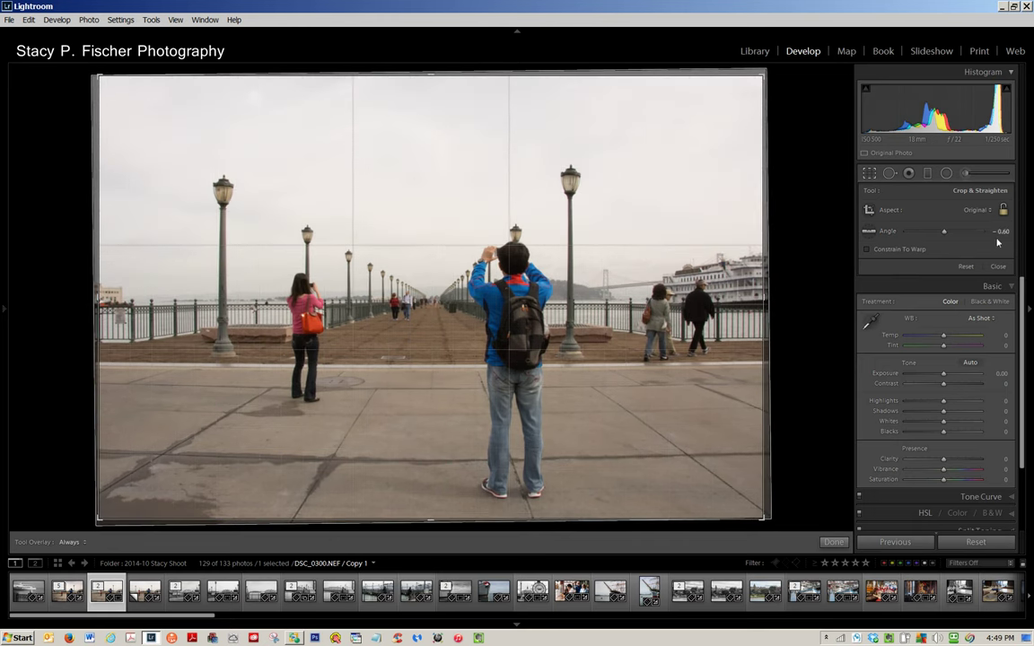
key(Return)
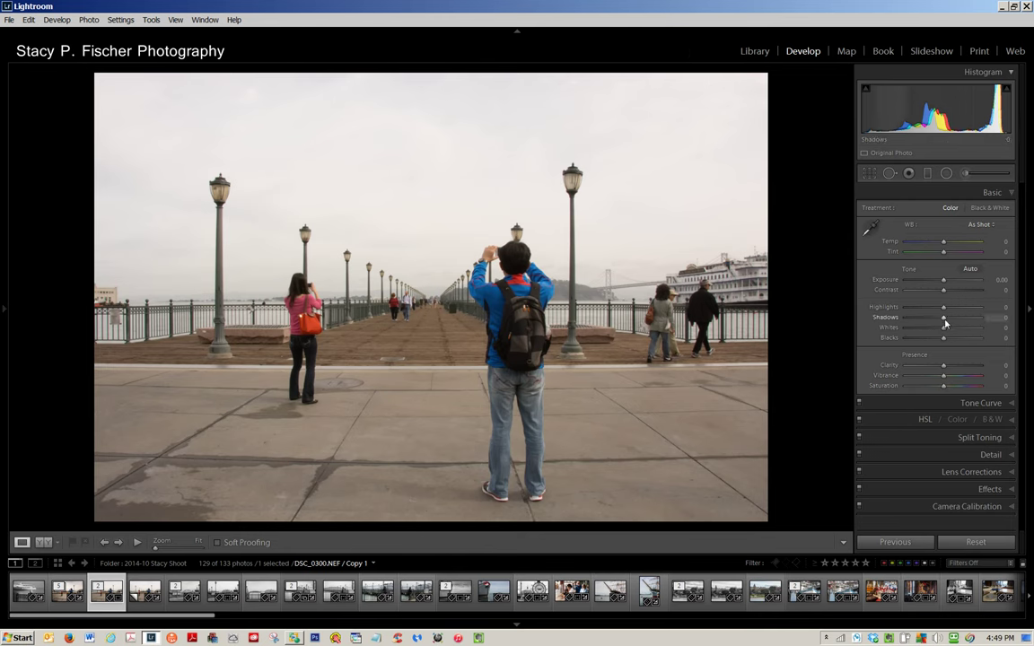
Step: Set shadows +27, highlights +17, blacks -27 and clarity +27 in the Basic panel
drag(946, 324, 950, 324)
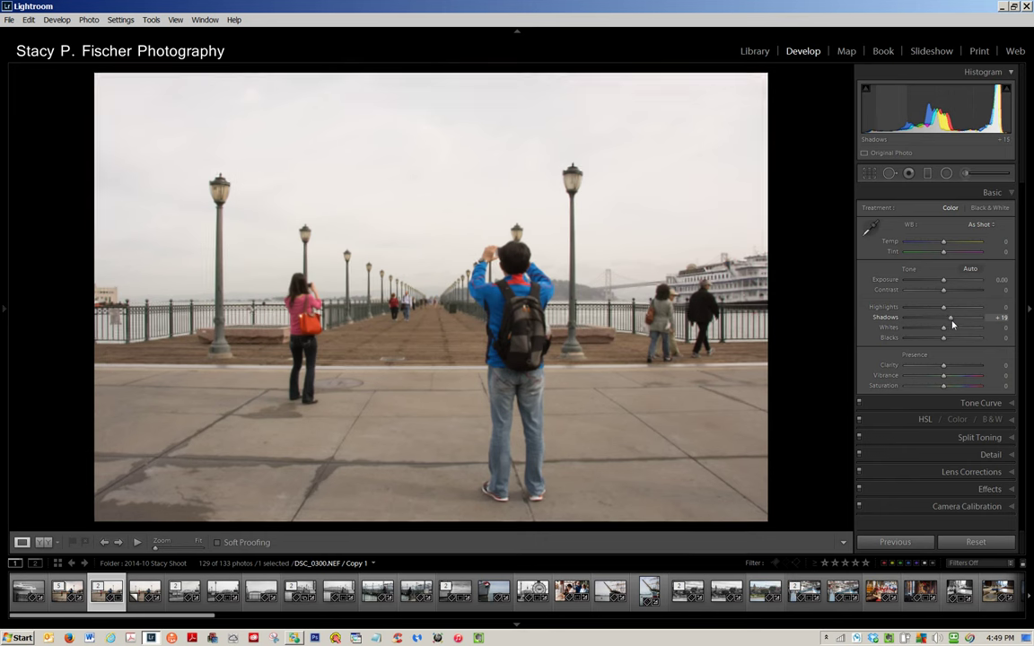
drag(954, 324, 956, 325)
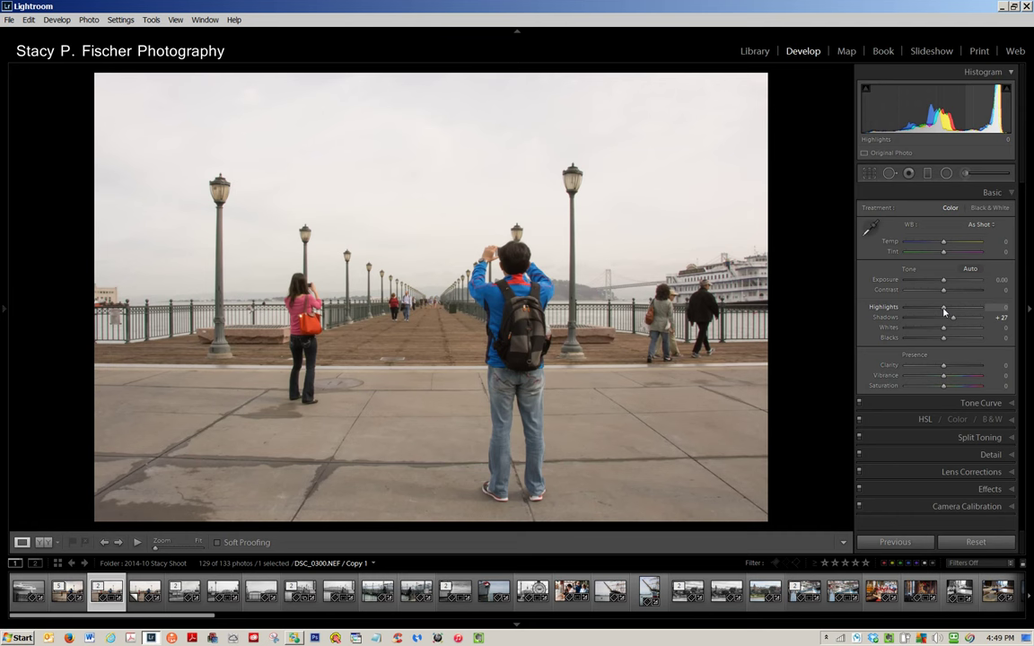
drag(944, 311, 950, 311)
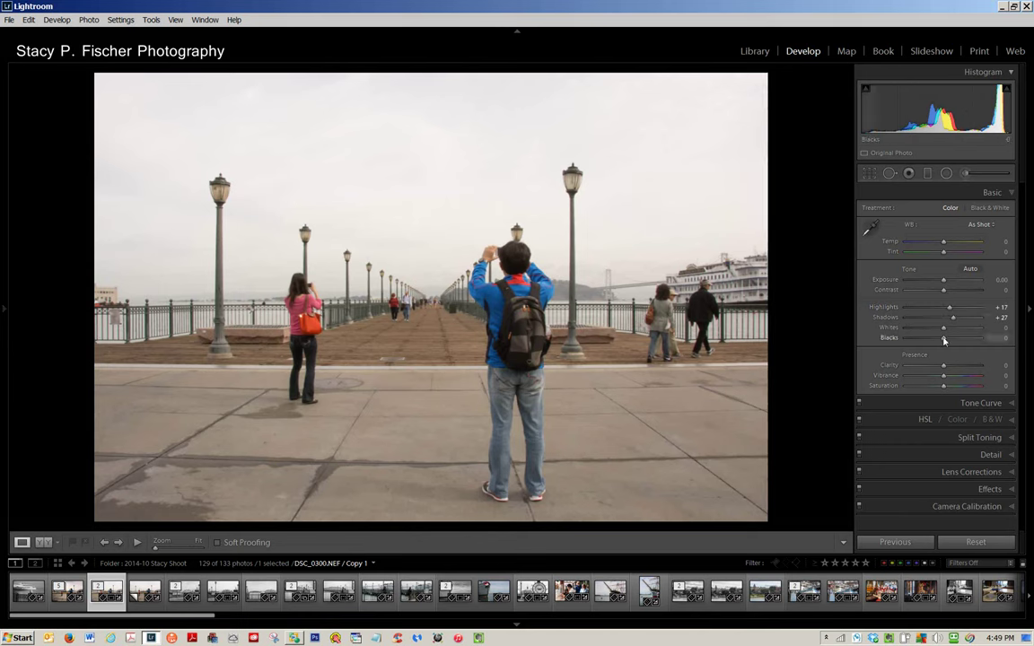
drag(943, 340, 940, 341)
drag(940, 341, 939, 340)
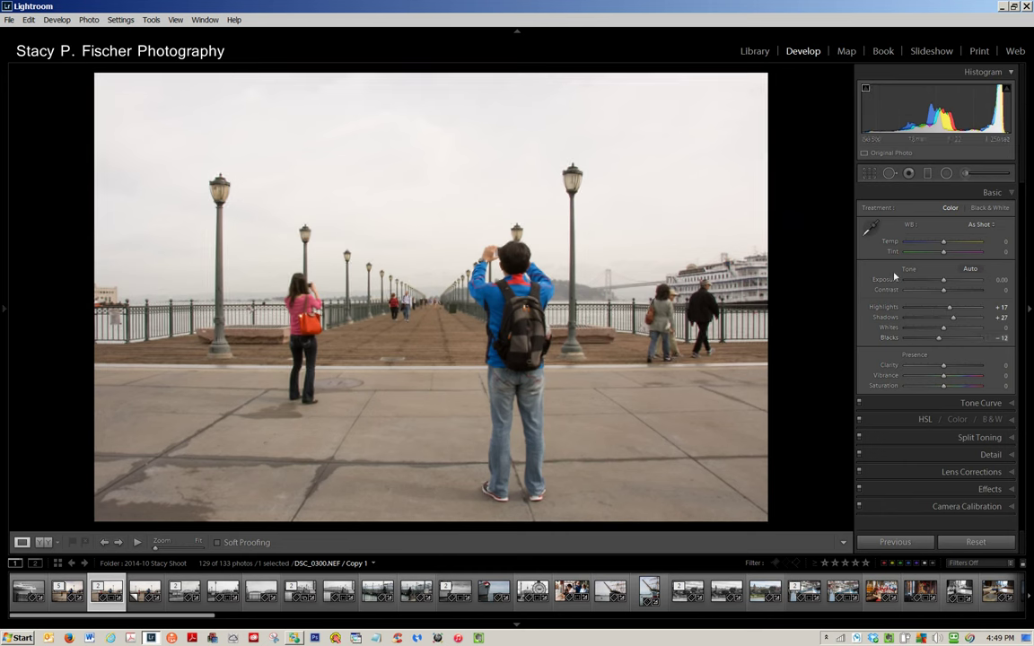
drag(939, 338, 939, 342)
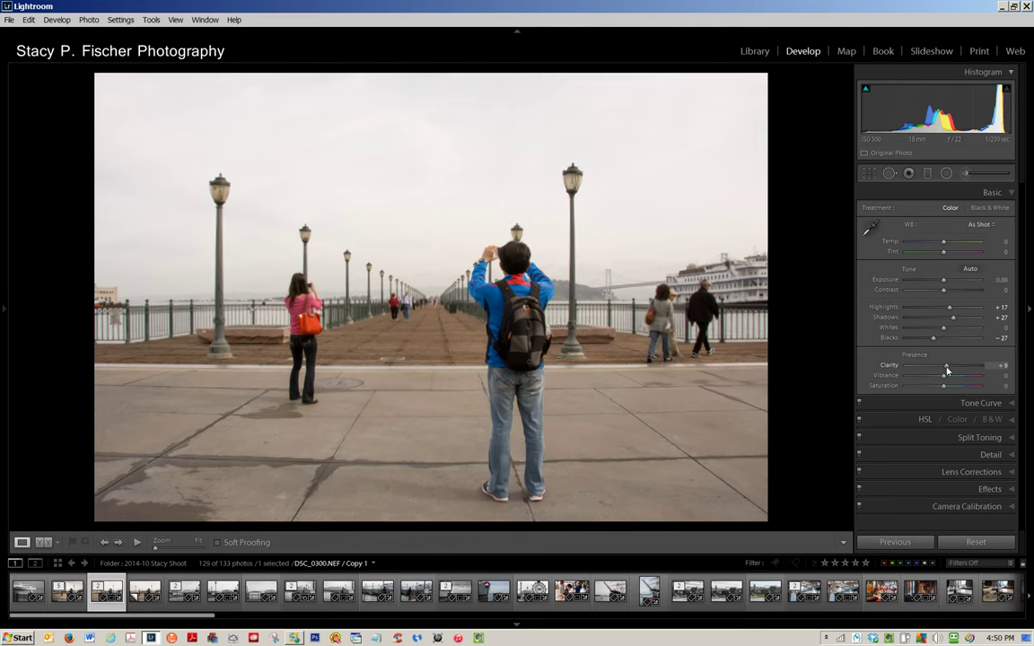
drag(944, 368, 955, 376)
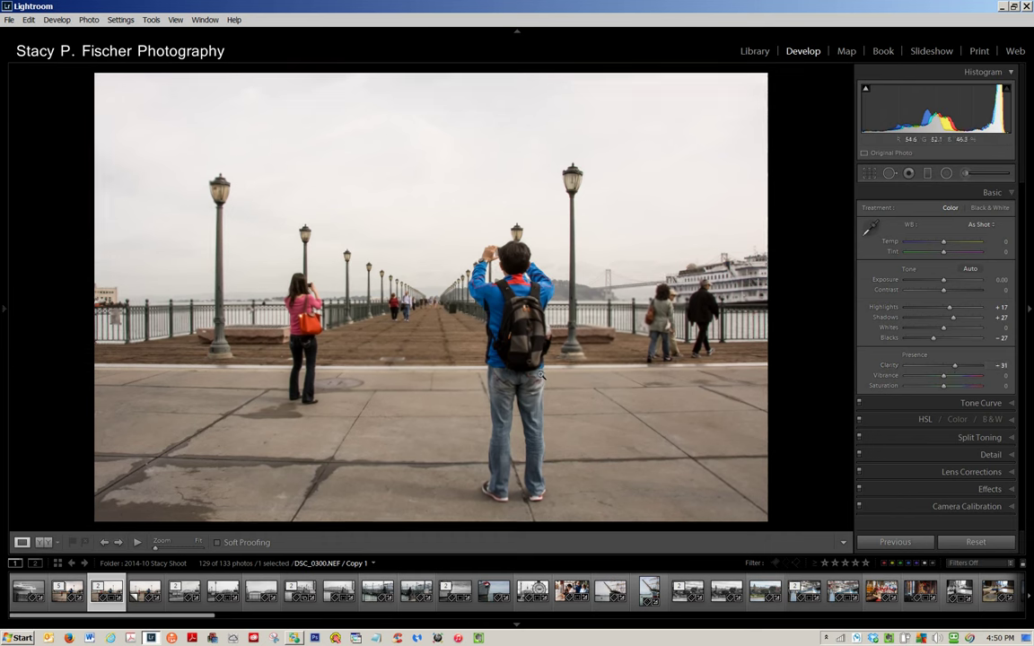
drag(956, 368, 956, 367)
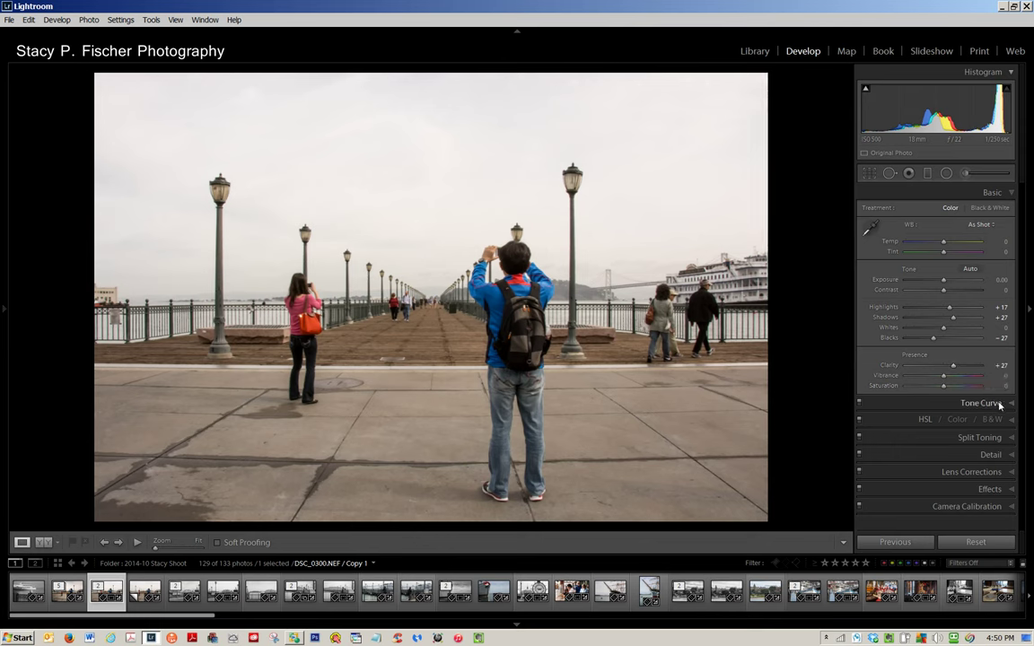
Step: Preview the Medium Contrast point curve, revert it to Linear, and select the Graduated Filter
click(1001, 405)
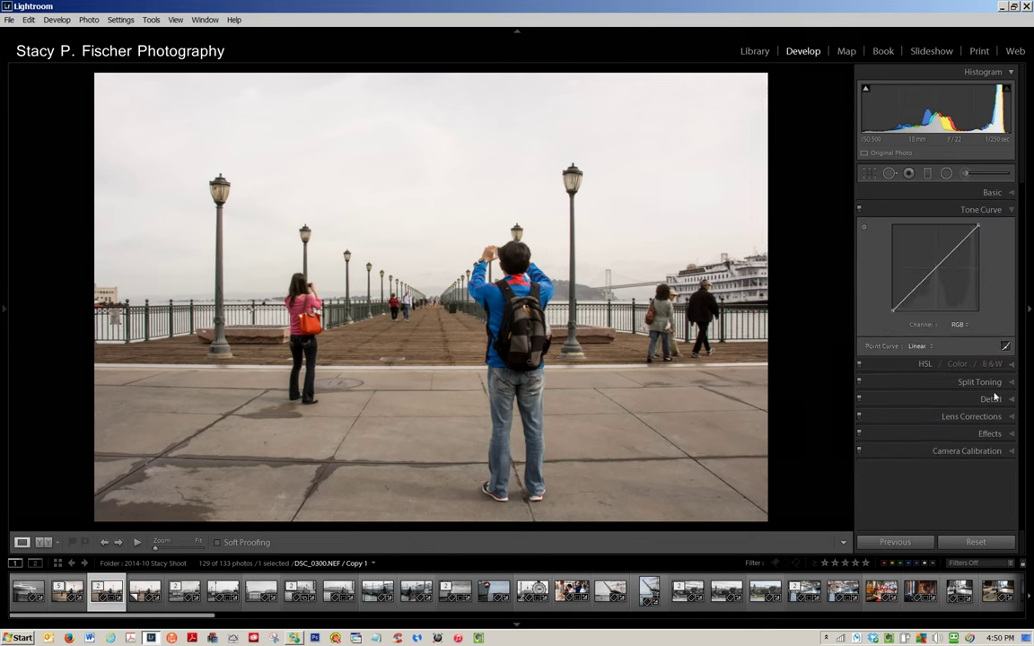
click(925, 347)
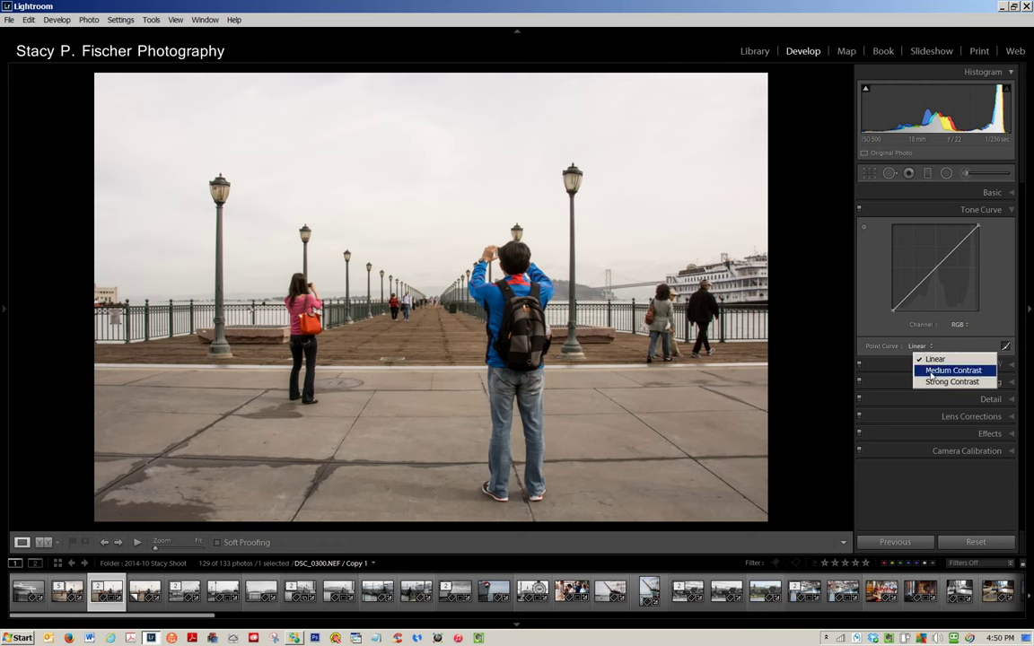
click(930, 372)
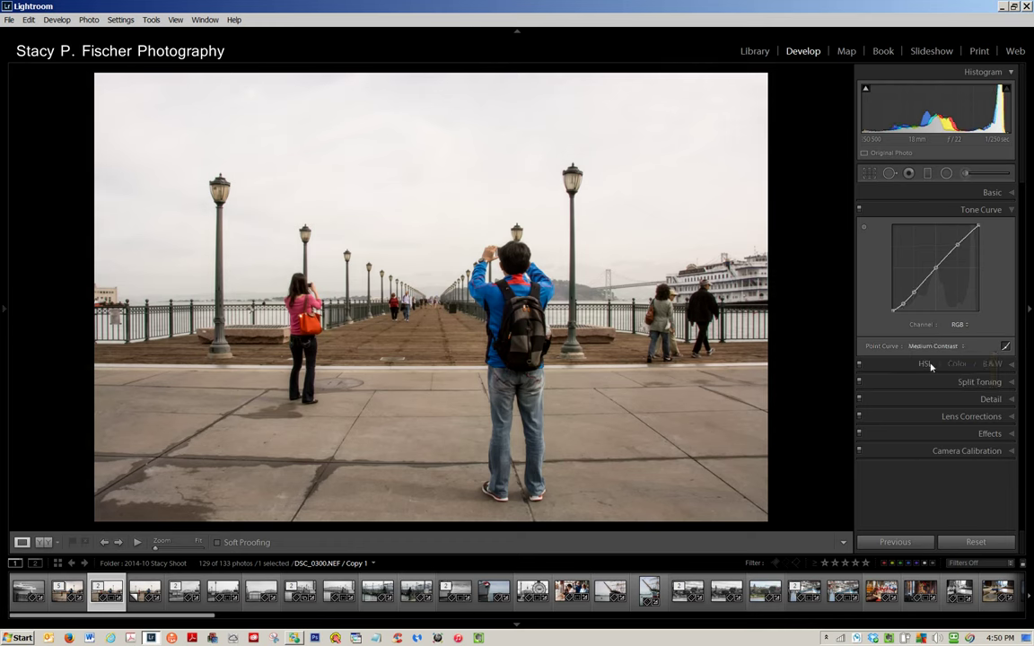
click(932, 347)
click(936, 360)
click(1004, 193)
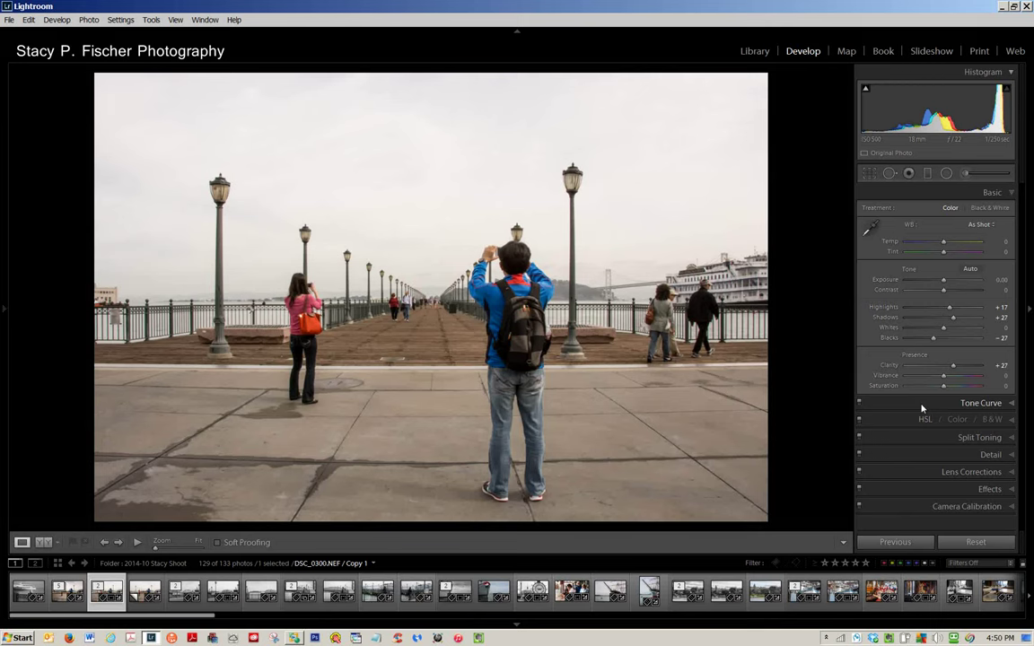
click(930, 174)
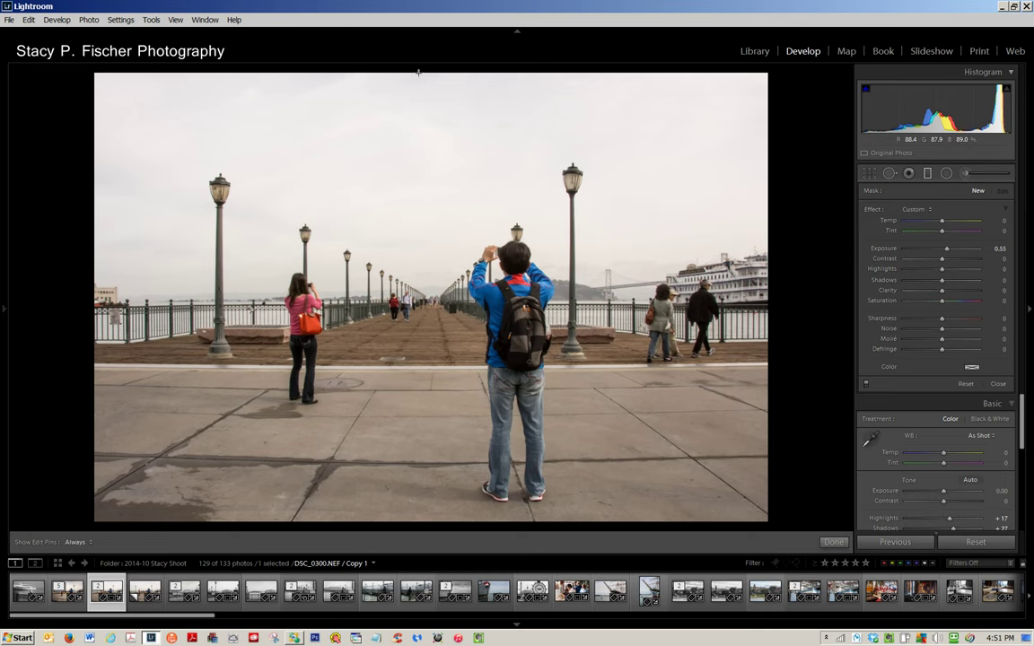
Step: Draw a level graduated filter over the sky at -0.89 exposure and commit it
drag(417, 72, 411, 257)
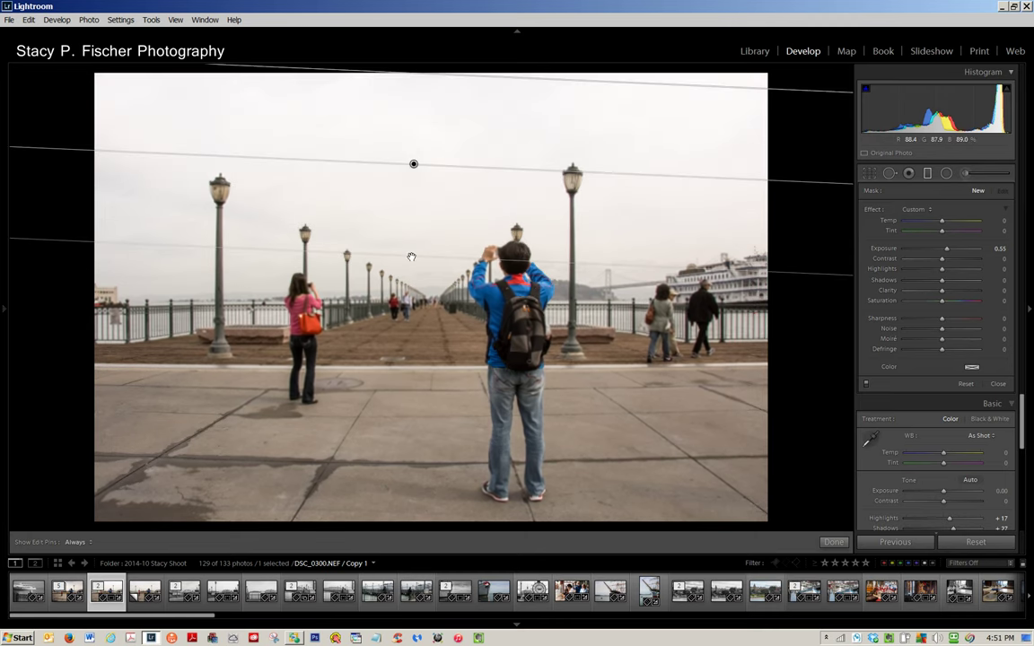
drag(411, 257, 410, 367)
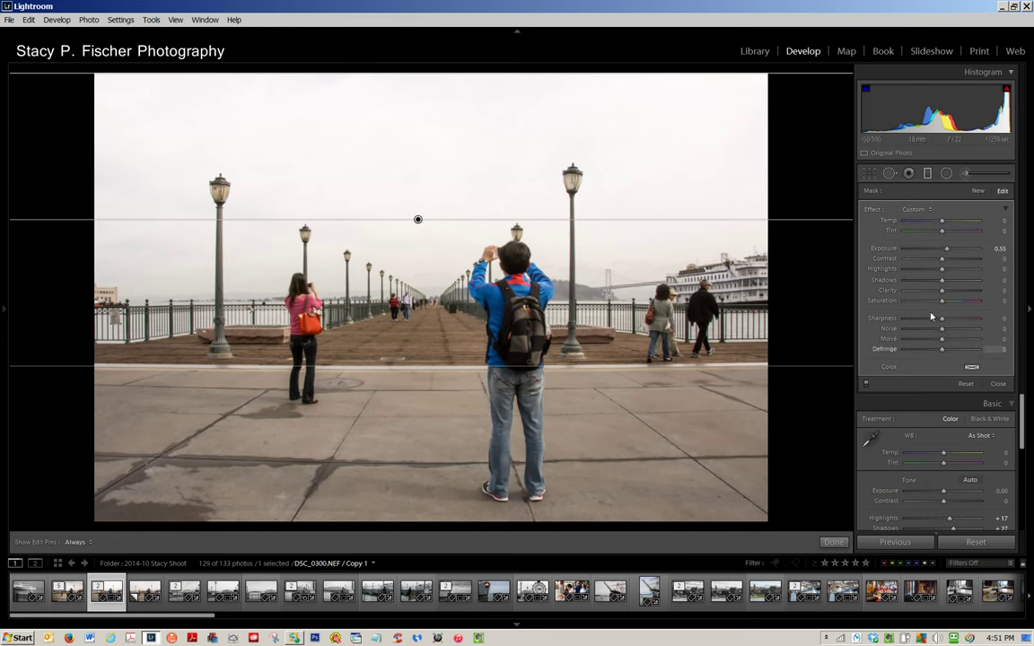
double_click(947, 251)
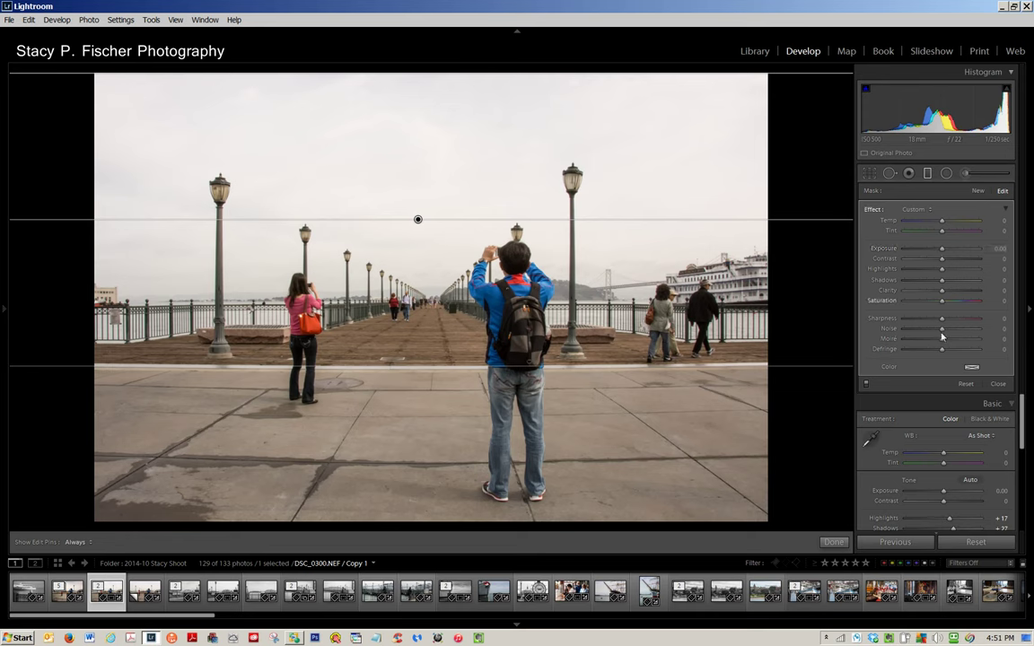
drag(940, 249, 935, 255)
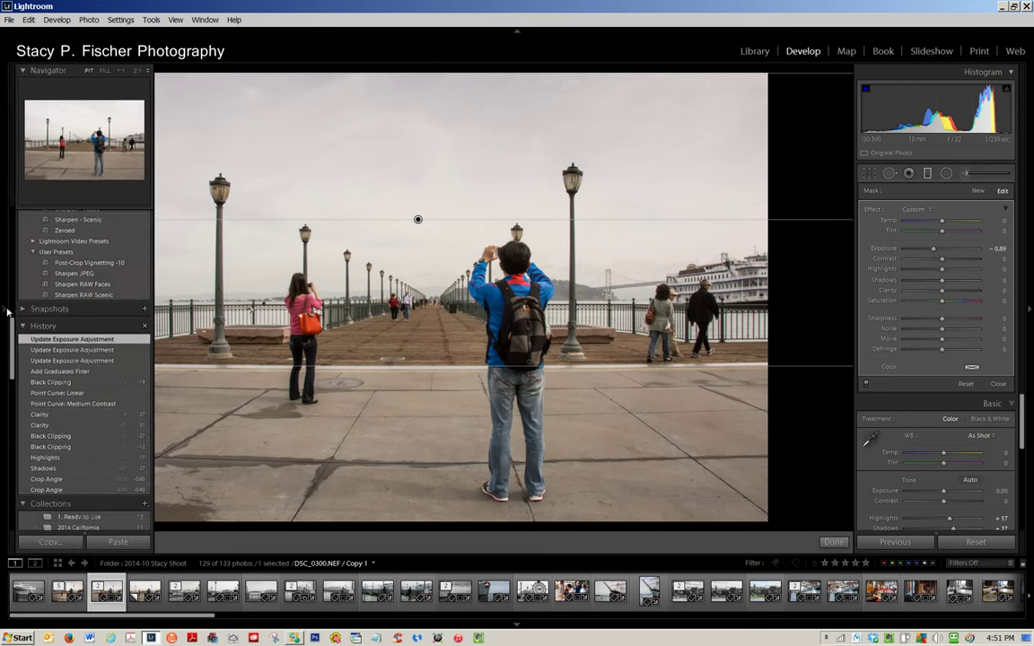
click(72, 383)
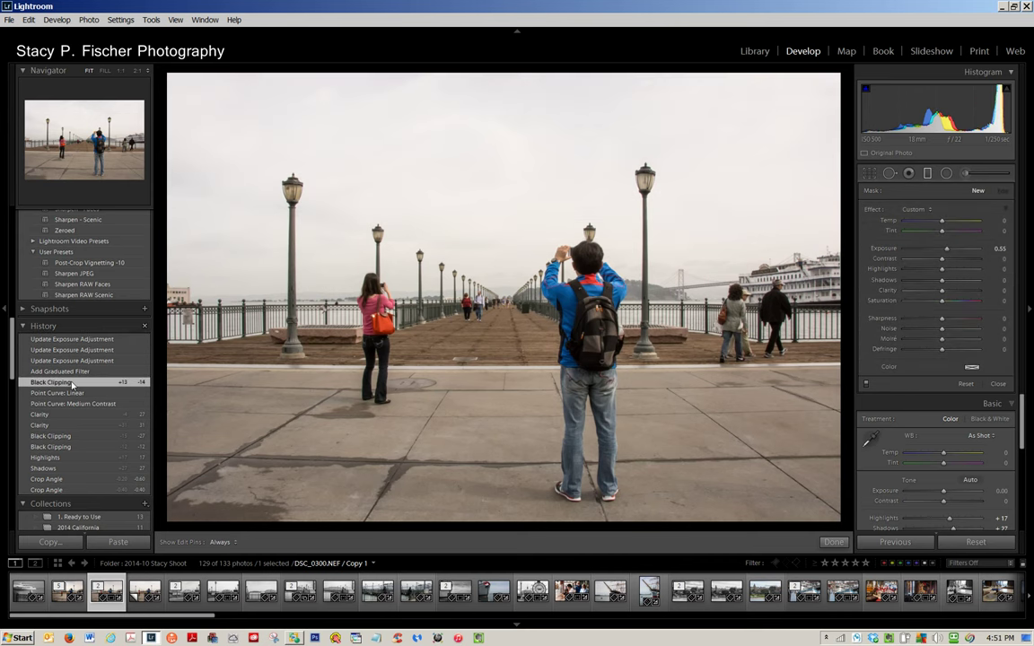
click(74, 340)
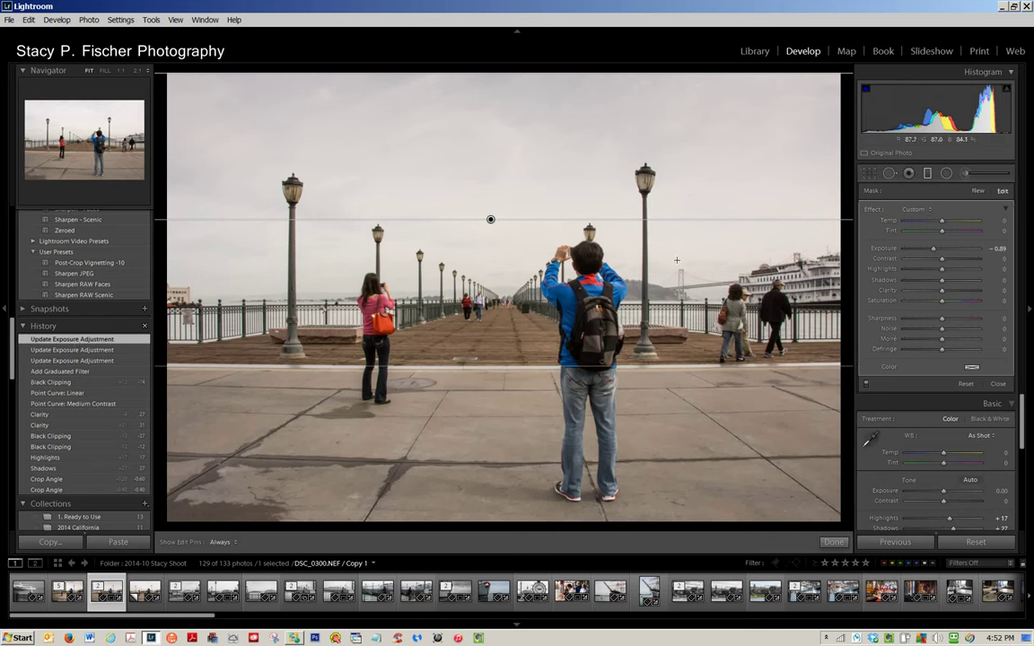
click(834, 542)
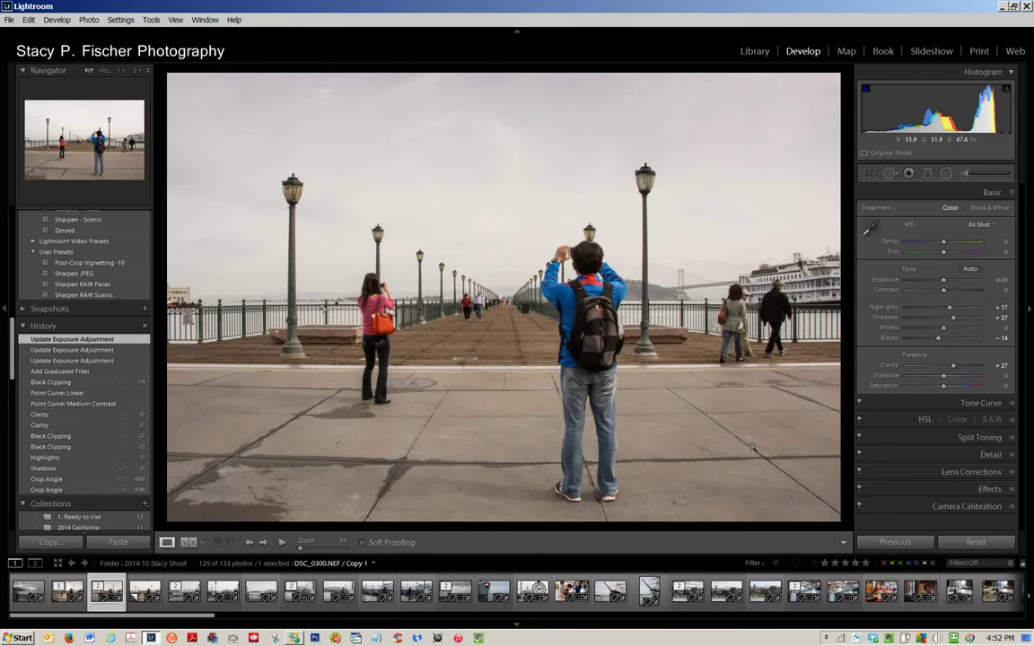
Step: Open a copy of the pier photo with Lightroom adjustments in Color Efex Pro 4
right_click(494, 308)
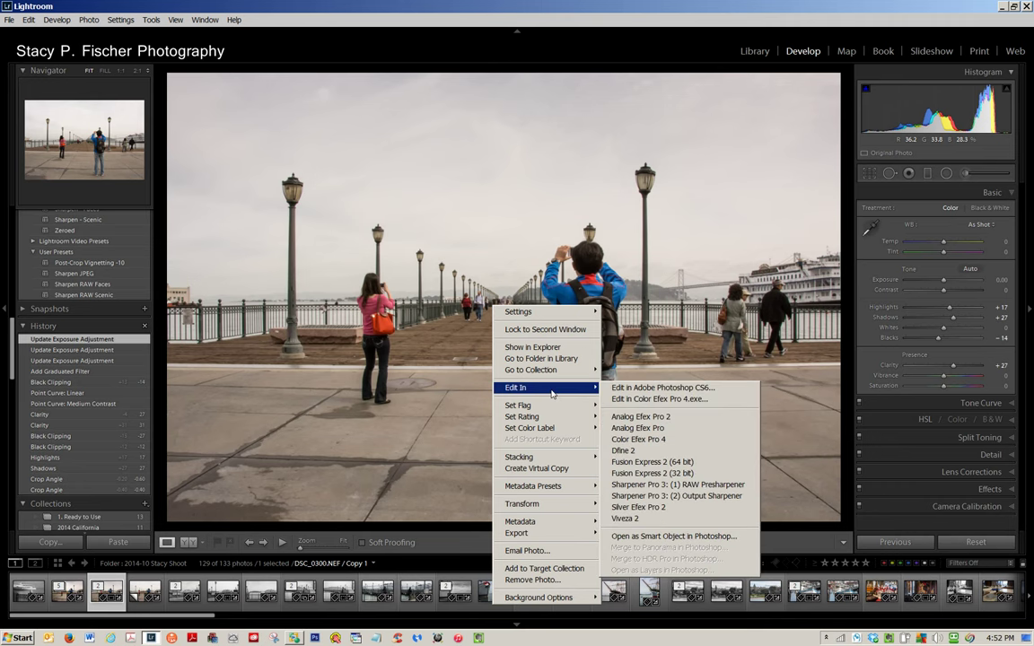
mouse_move(545, 386)
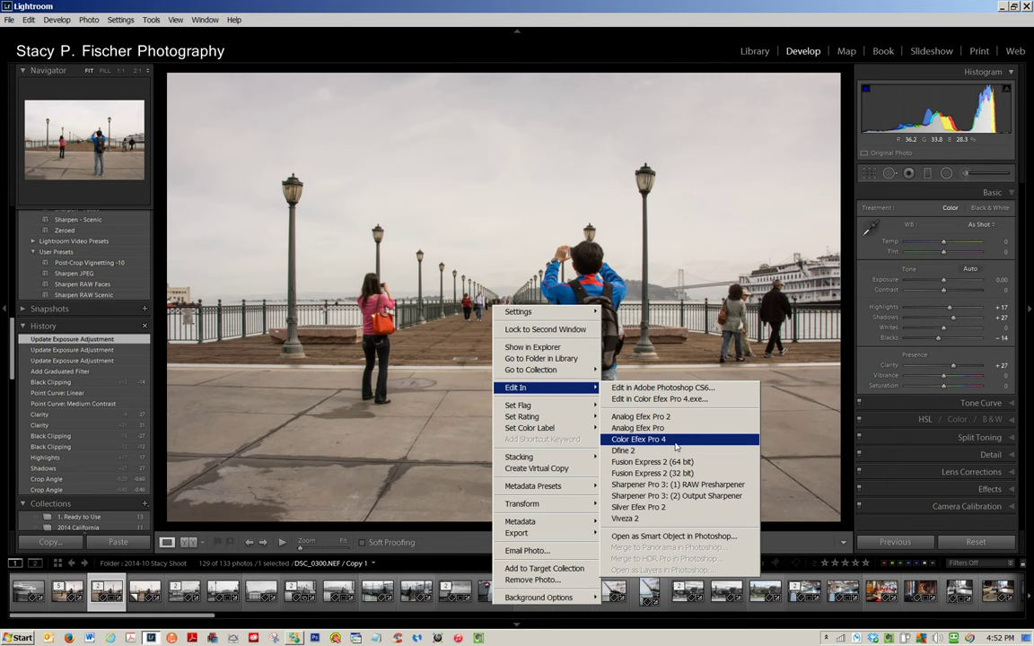
click(676, 440)
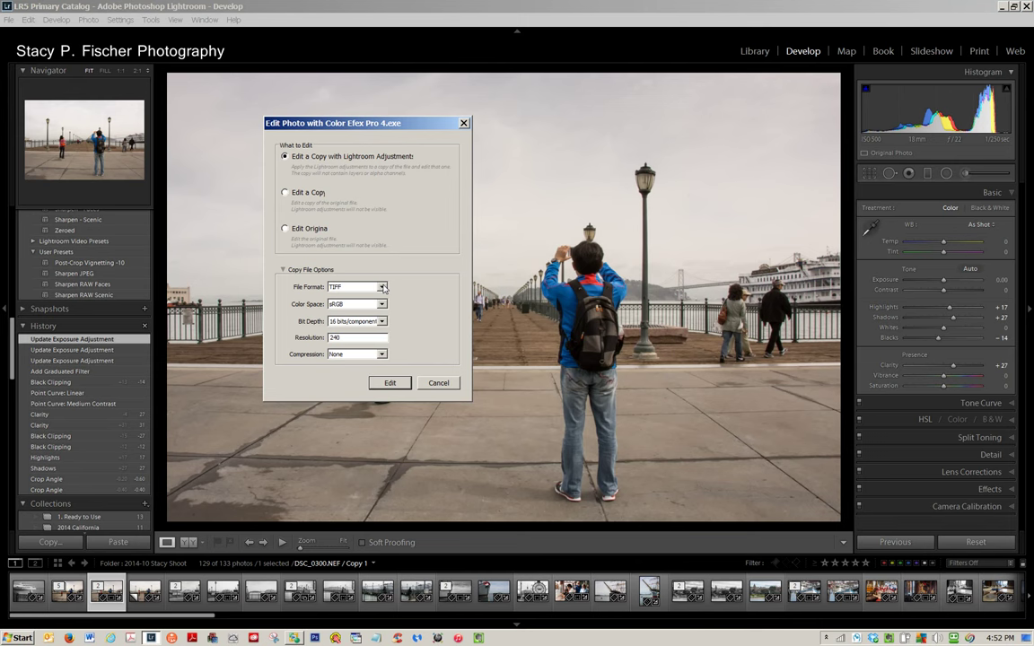
click(391, 384)
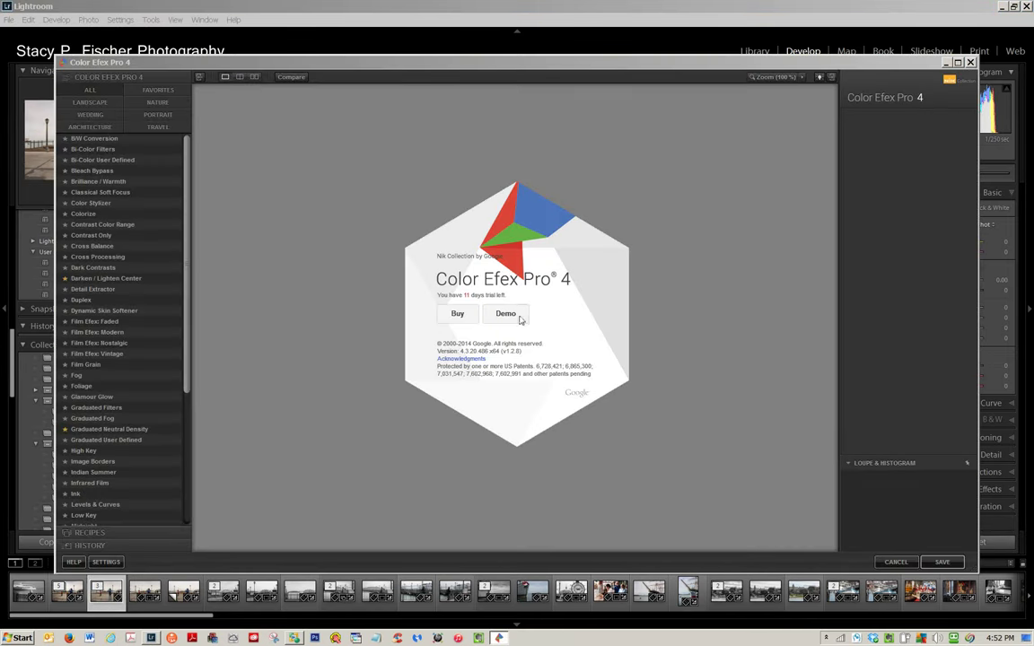
click(506, 314)
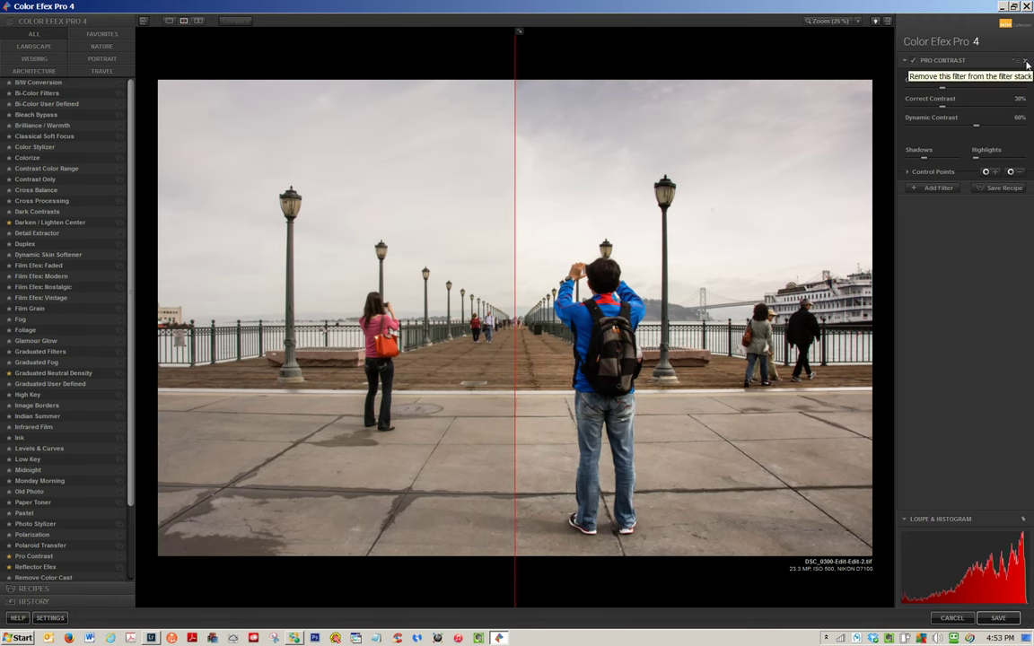
Step: Remove the Pro Contrast filter and show a split before/after preview divided near centre
click(1027, 62)
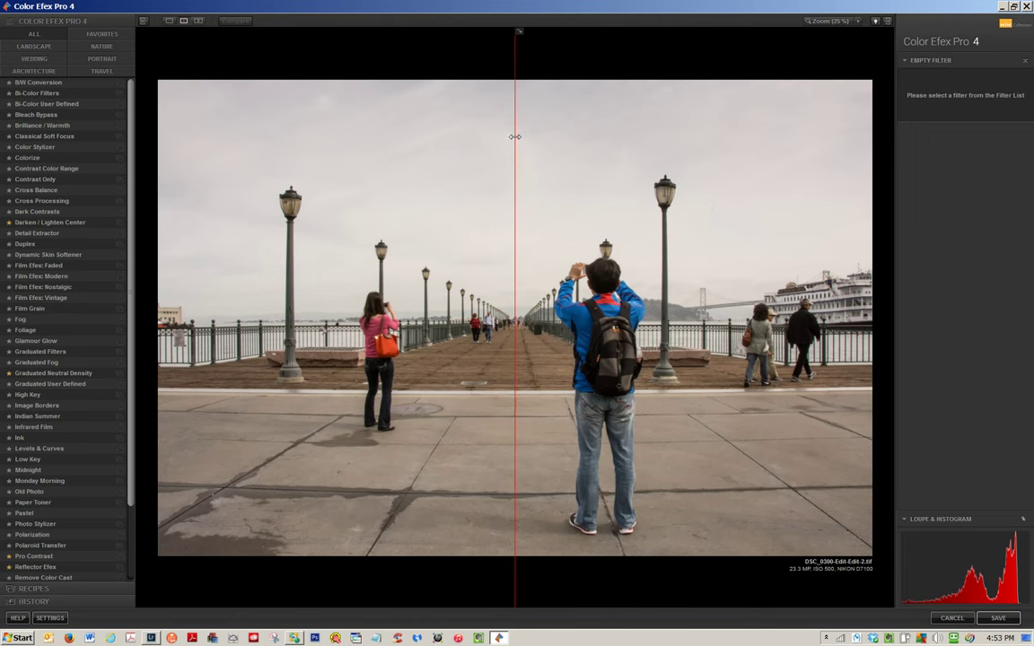
click(169, 21)
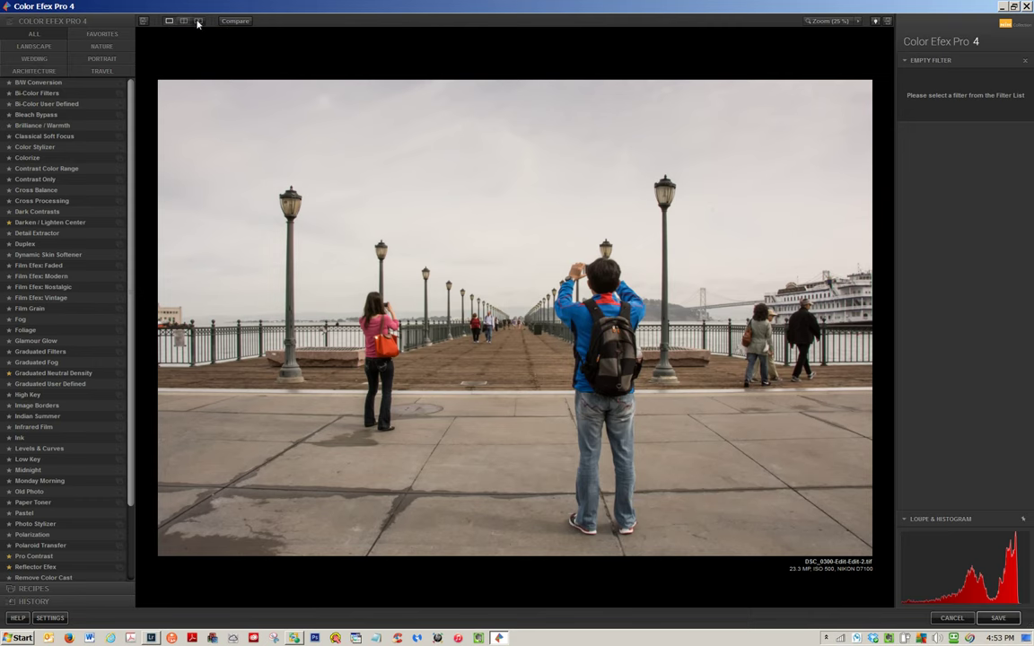
click(199, 20)
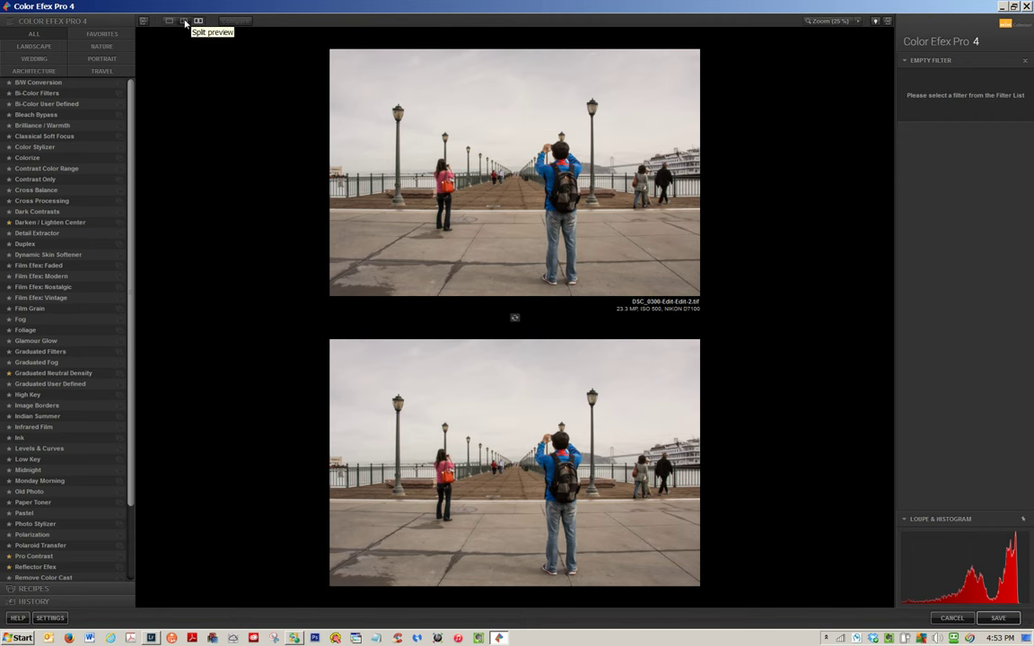
click(185, 23)
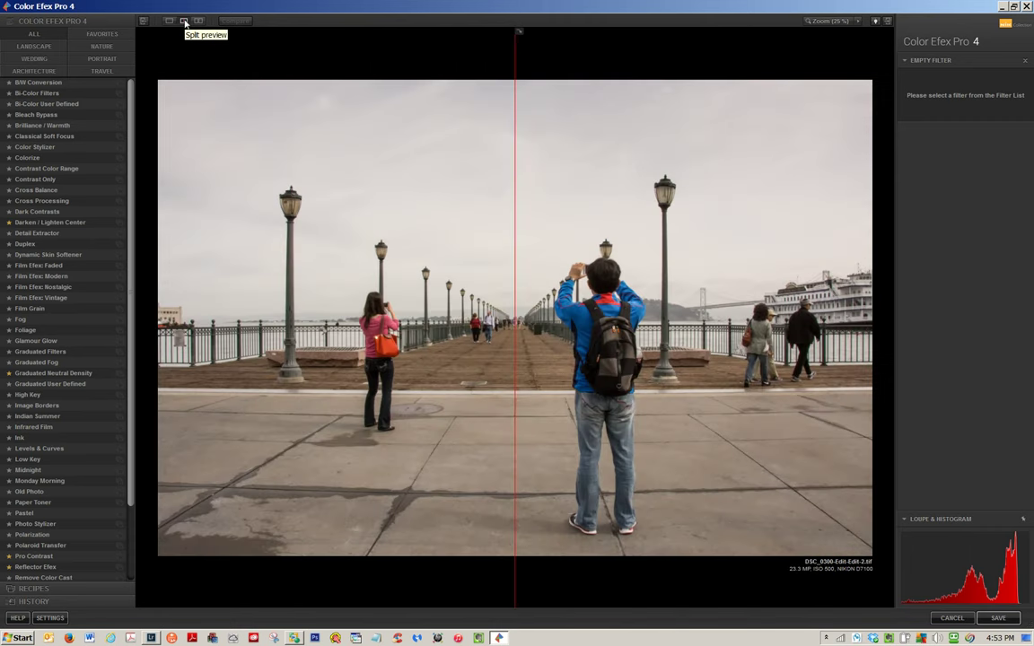
mouse_move(516, 142)
mouse_down()
mouse_move(615, 150)
mouse_move(493, 175)
mouse_up()
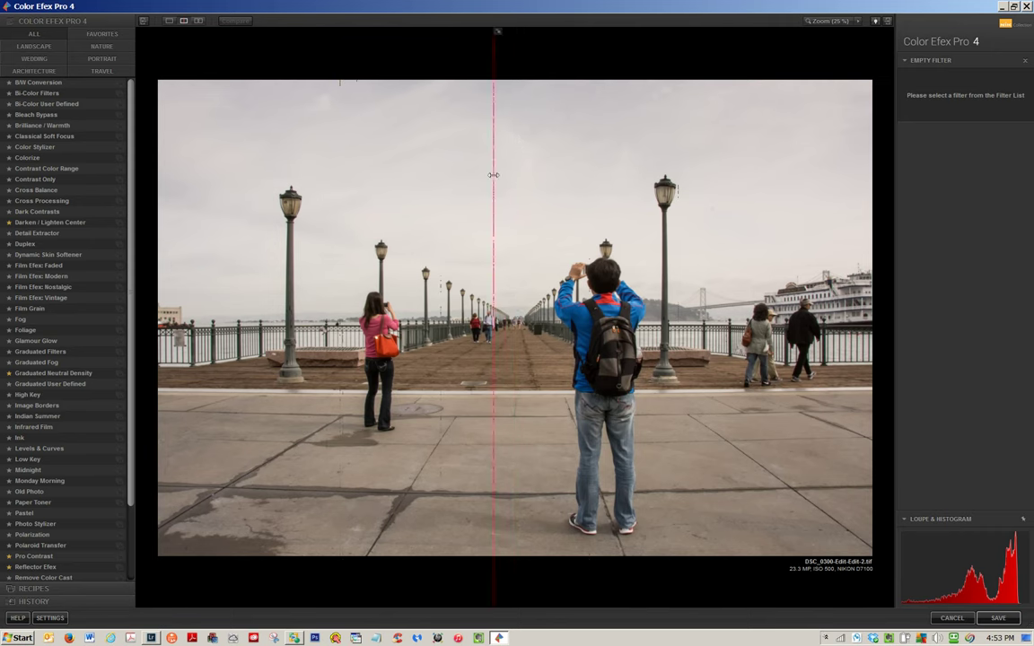
mouse_move(493, 175)
mouse_down()
mouse_move(488, 189)
mouse_move(519, 212)
mouse_up()
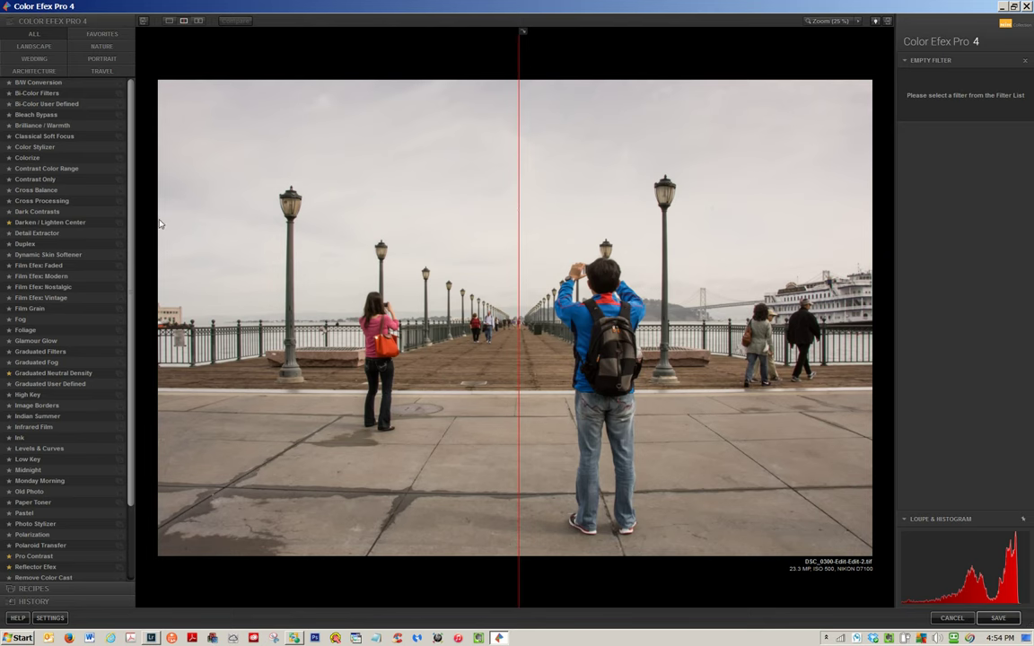
Step: Apply Pro Contrast's Dynamic Contrast preset, compare it with the original, then return to the filter list
scroll(132, 289, down, 1)
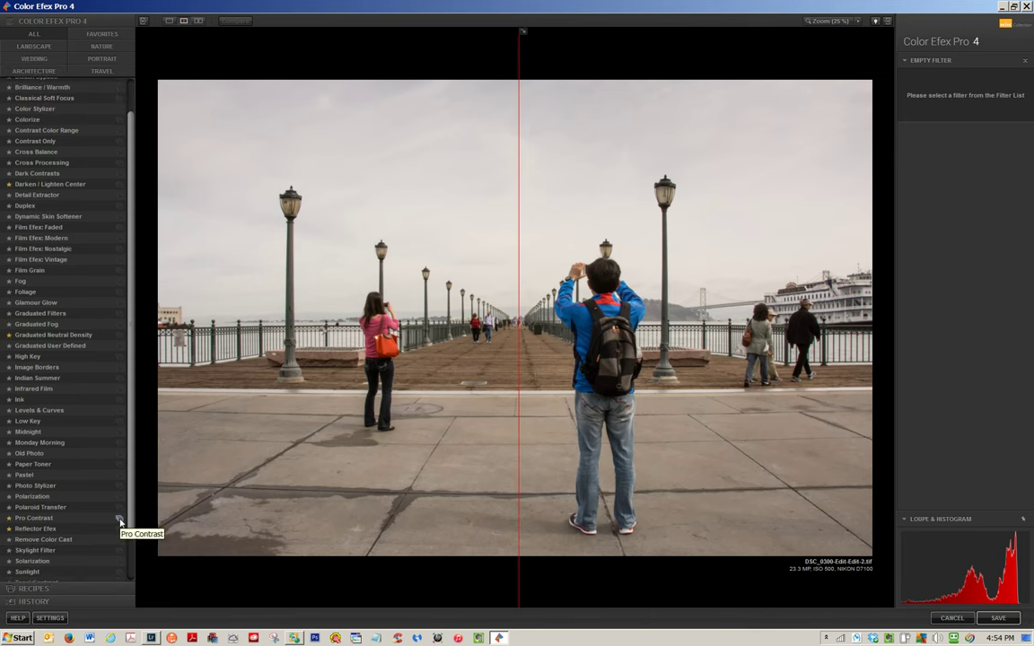
click(119, 521)
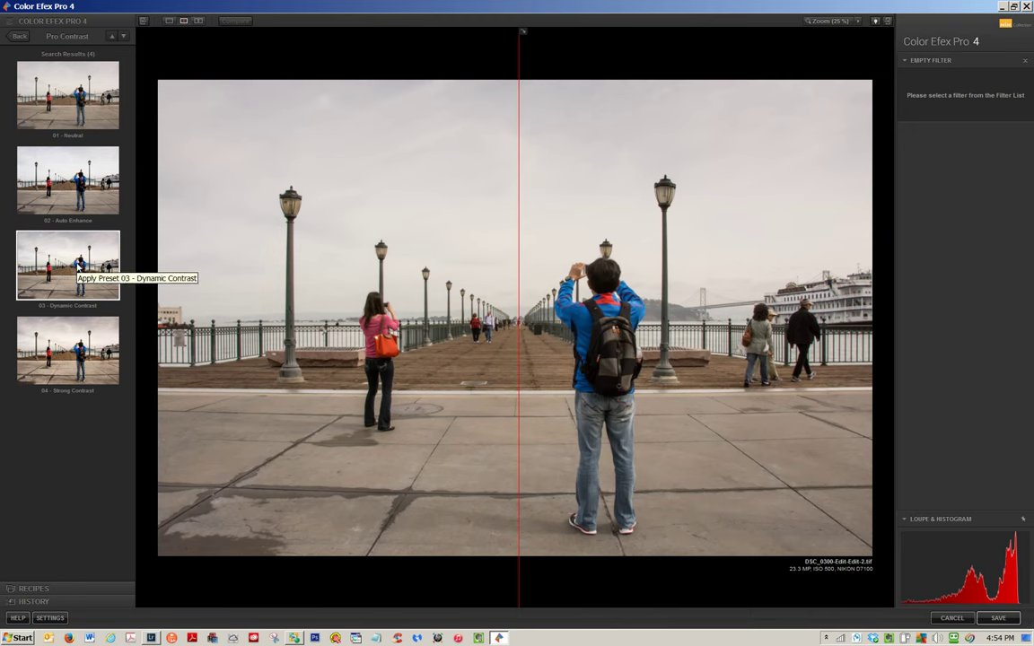
click(78, 265)
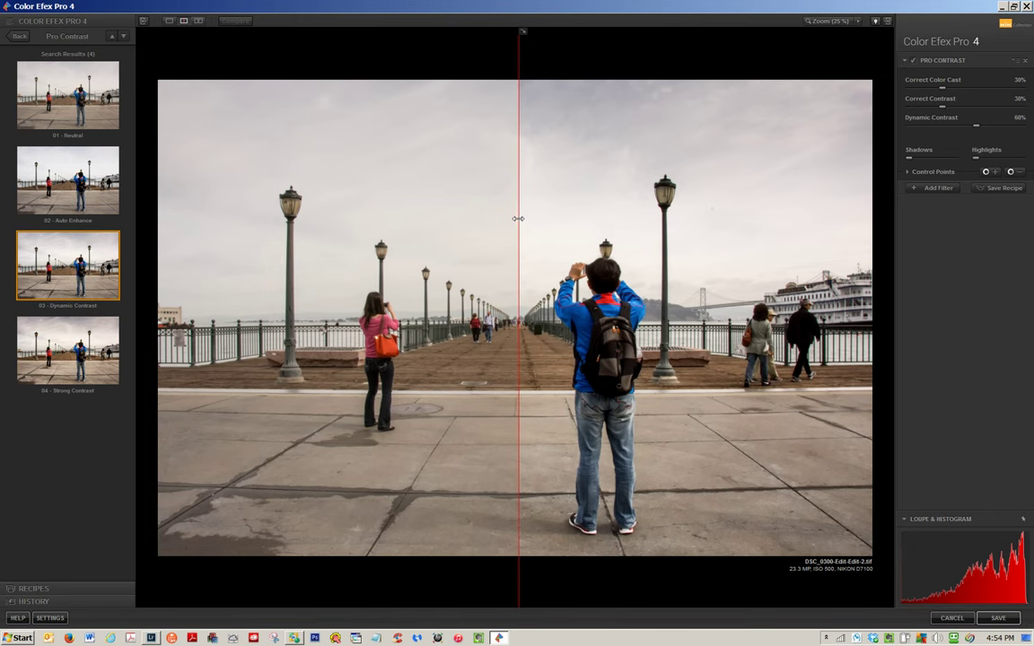
drag(518, 218, 142, 280)
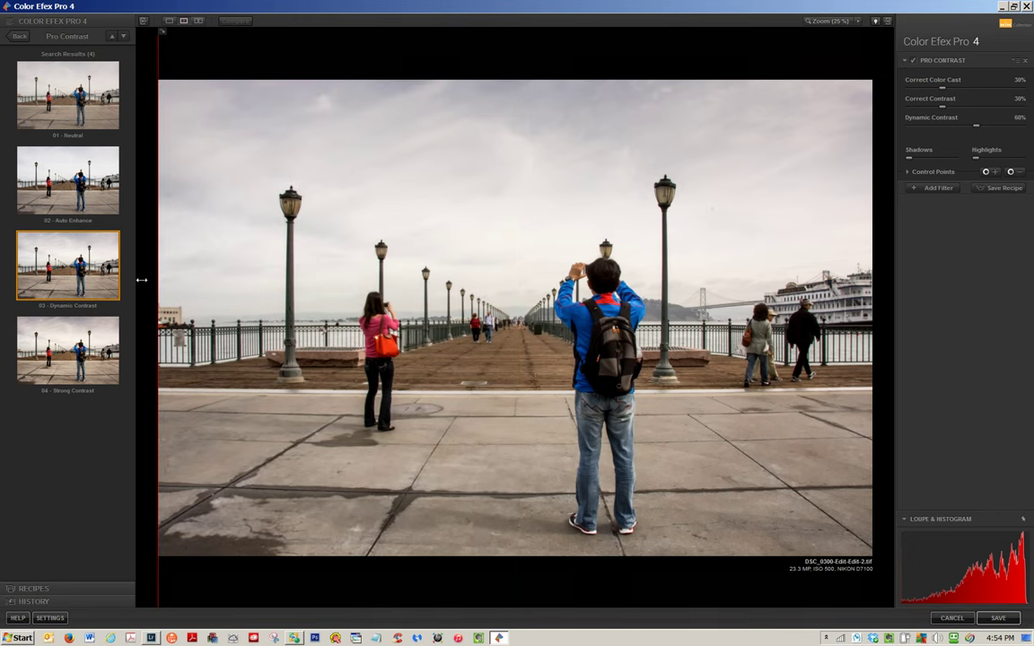
mouse_move(142, 280)
mouse_down()
mouse_move(874, 337)
mouse_move(508, 340)
mouse_up()
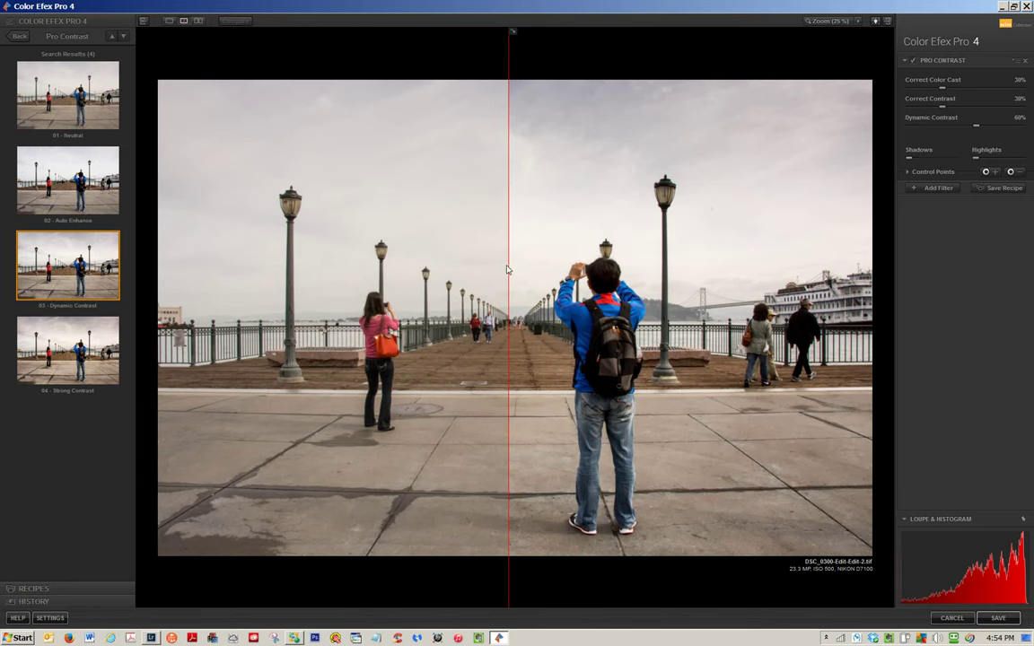
drag(507, 269, 195, 272)
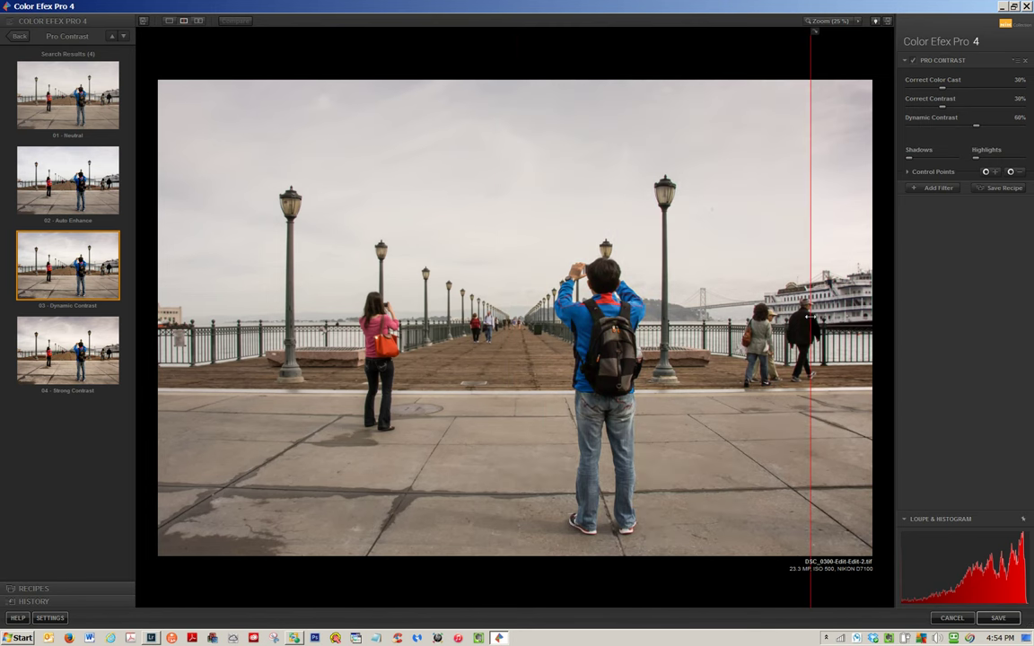
mouse_move(195, 272)
mouse_down()
mouse_move(492, 272)
mouse_move(241, 311)
mouse_move(516, 361)
mouse_up()
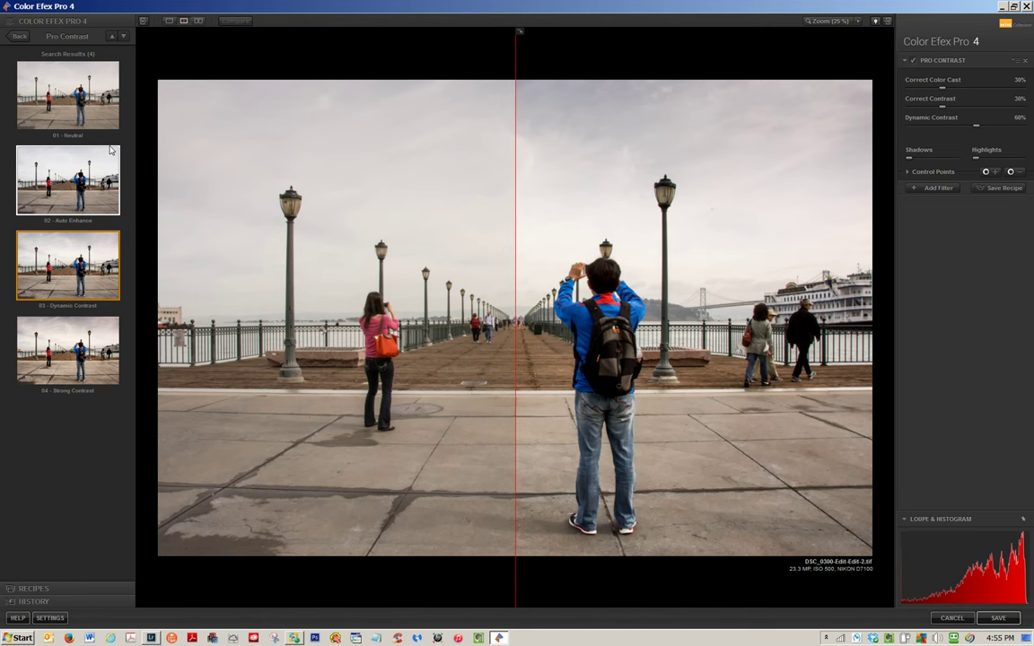
click(19, 36)
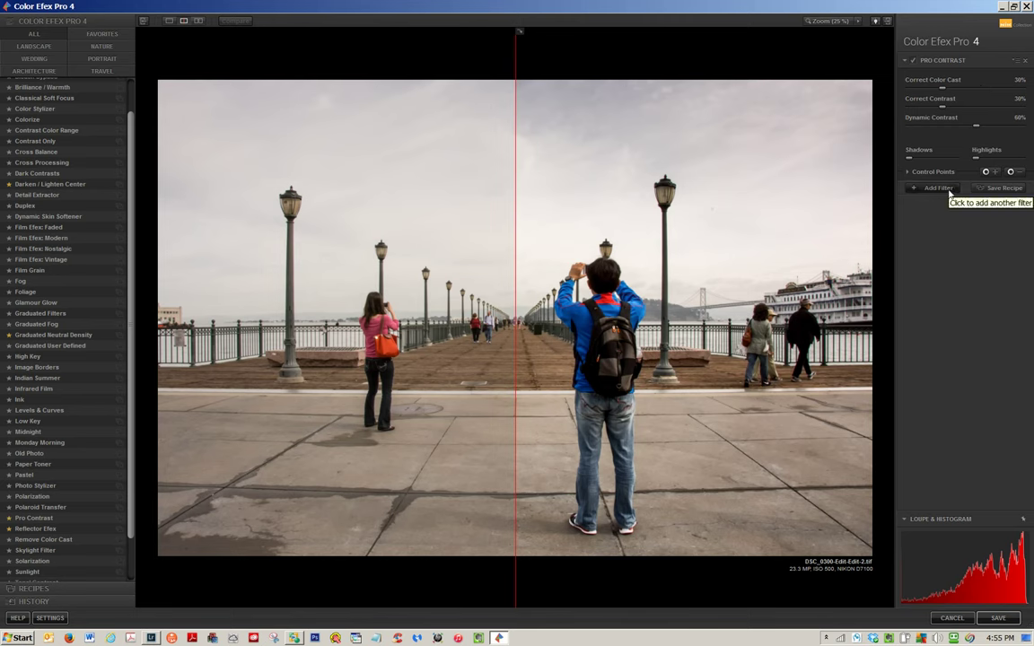
Step: Add a Darken / Lighten Center filter with the 02 - Maximum Depth preset
click(953, 191)
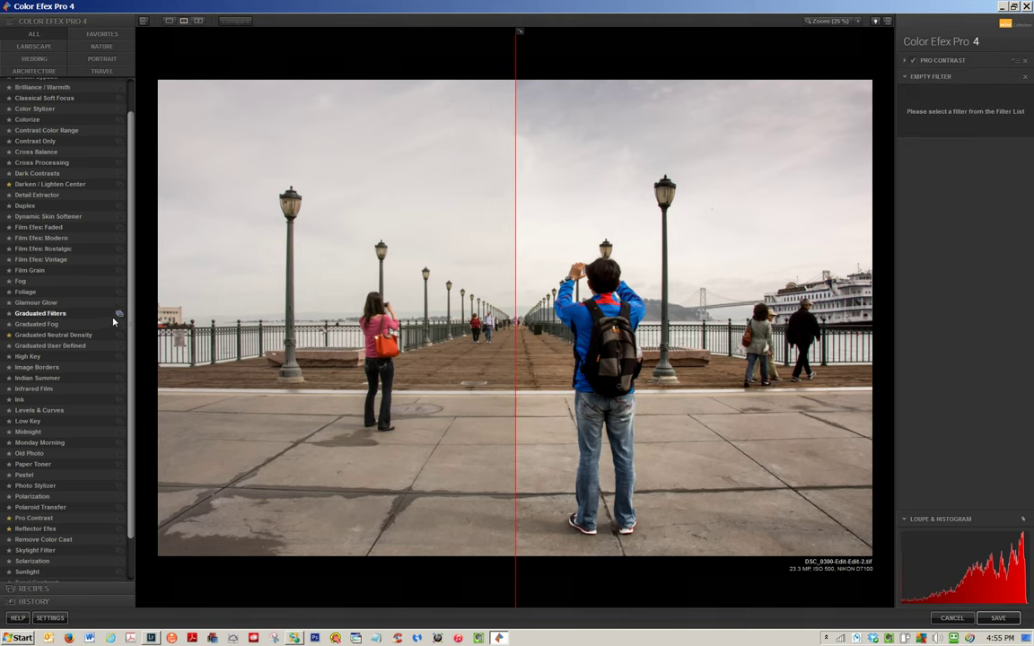
click(120, 186)
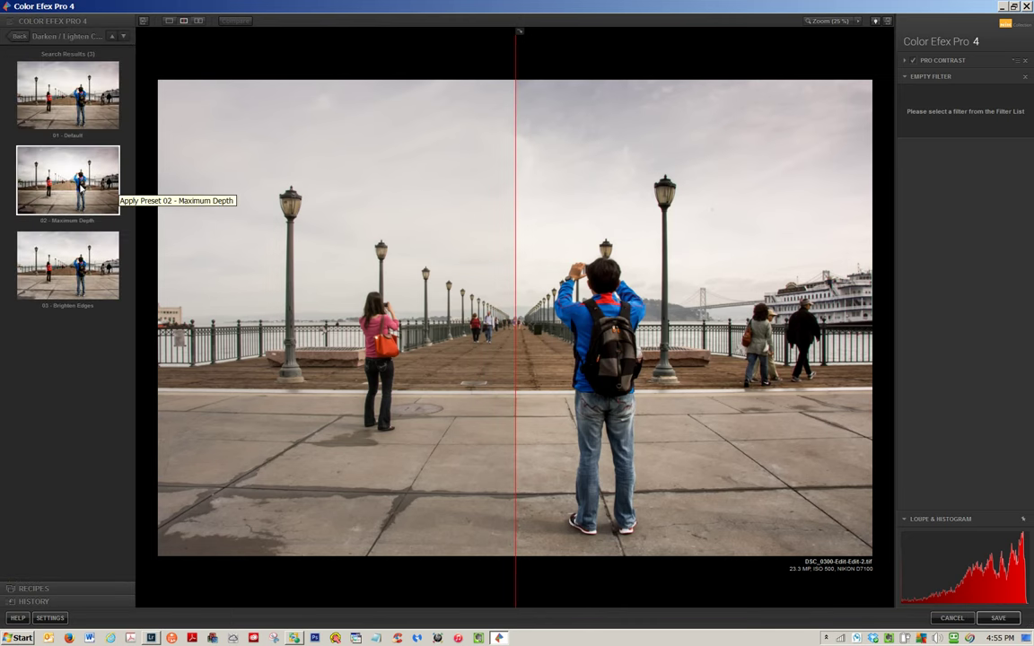
click(80, 189)
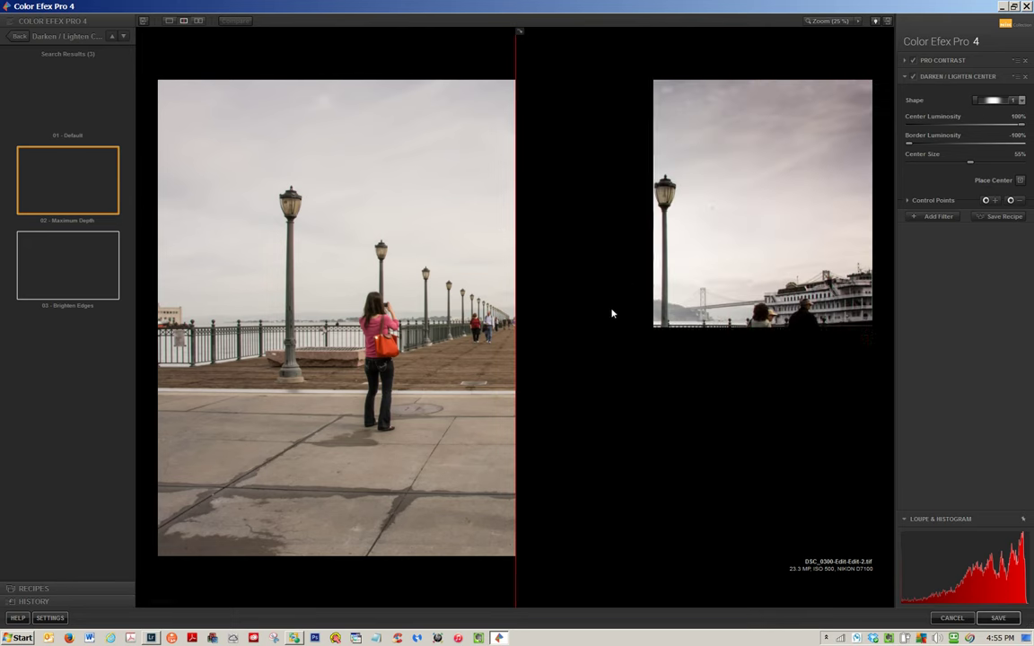
drag(517, 312, 154, 326)
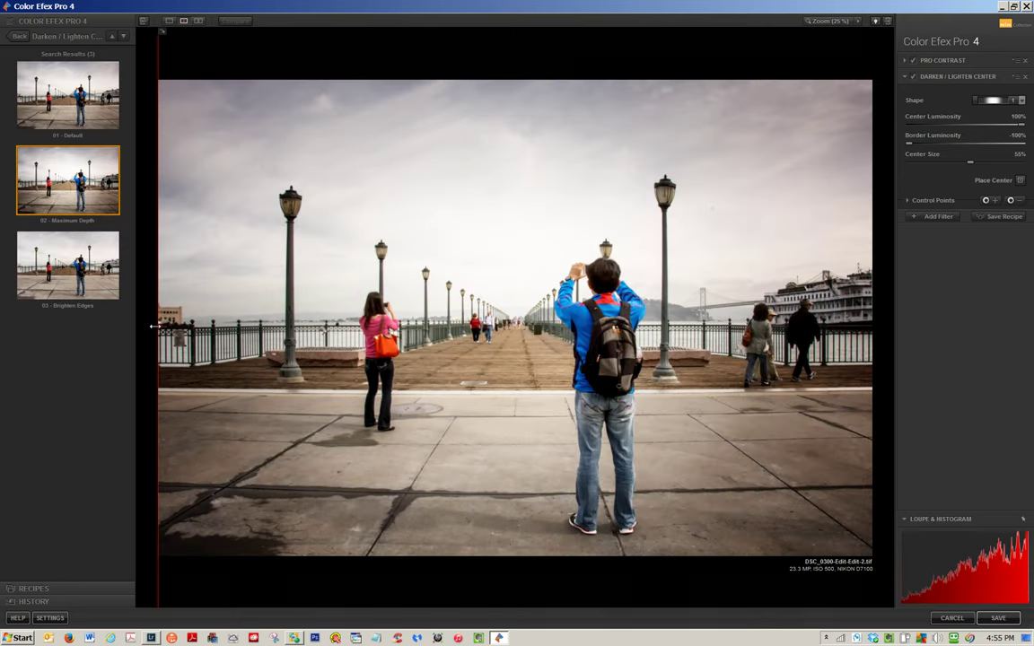
mouse_move(155, 327)
mouse_down()
mouse_move(630, 341)
mouse_move(872, 386)
mouse_move(294, 395)
mouse_move(154, 408)
mouse_up()
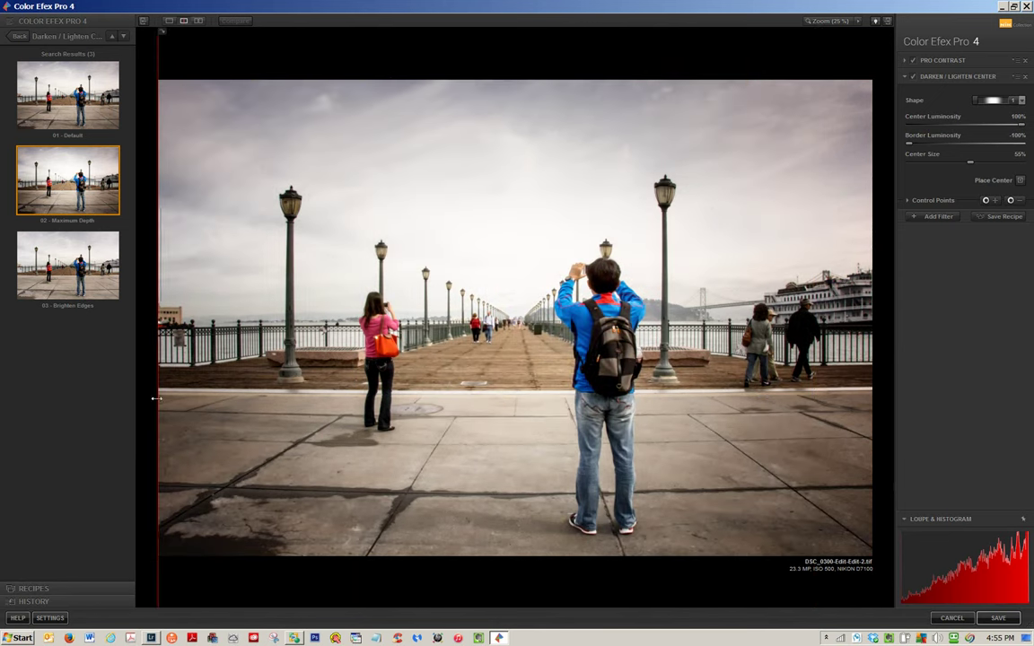
Step: Toggle Pro Contrast off to compare the vignette alone, then turn it back on
click(914, 61)
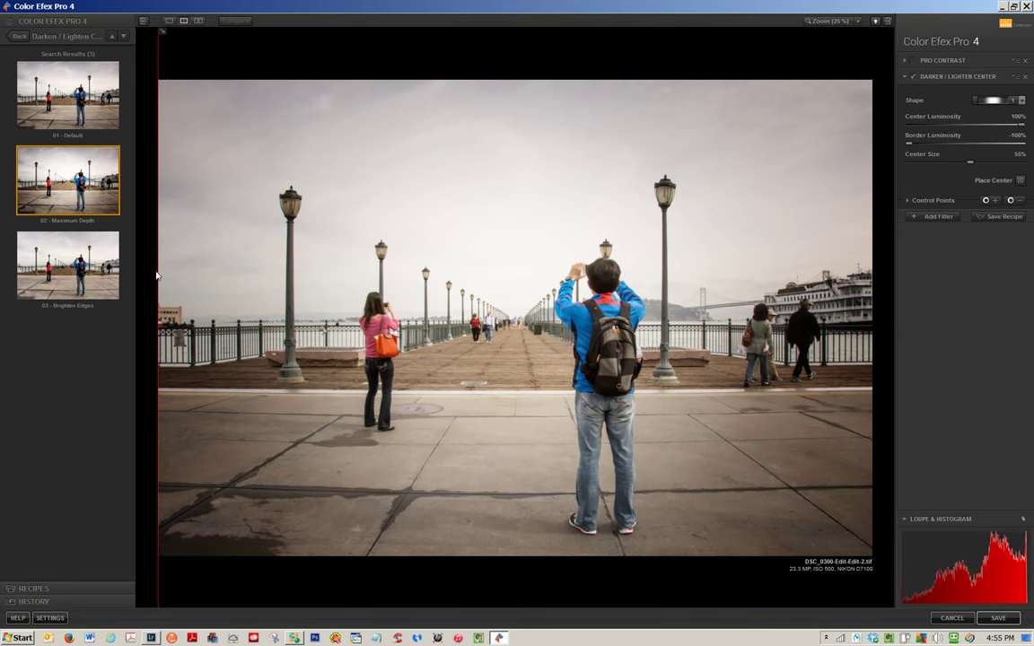
drag(158, 272, 870, 335)
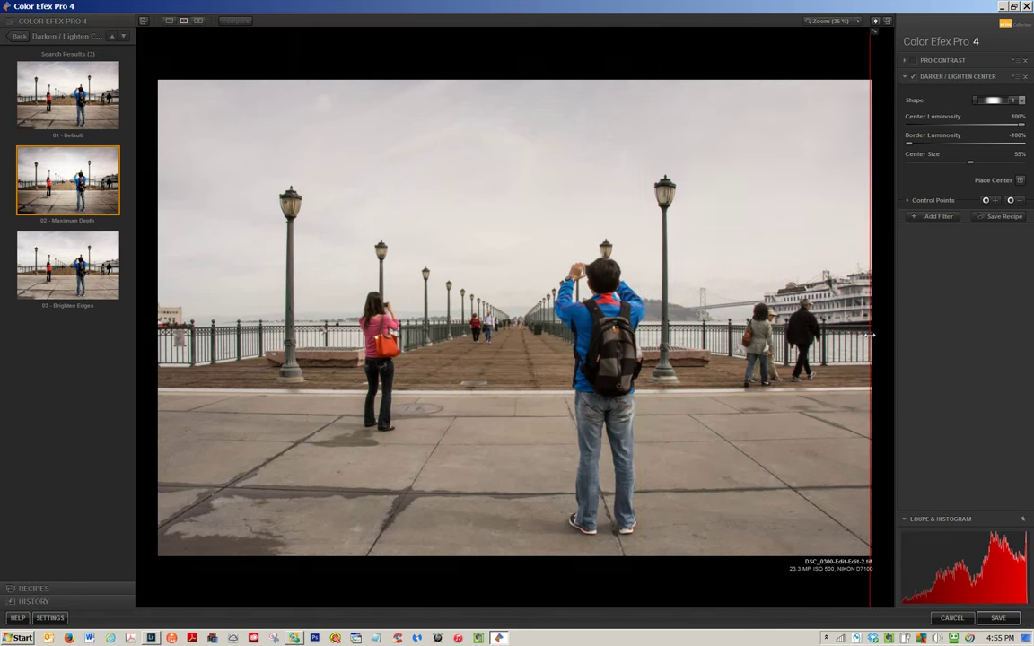
drag(870, 335, 153, 338)
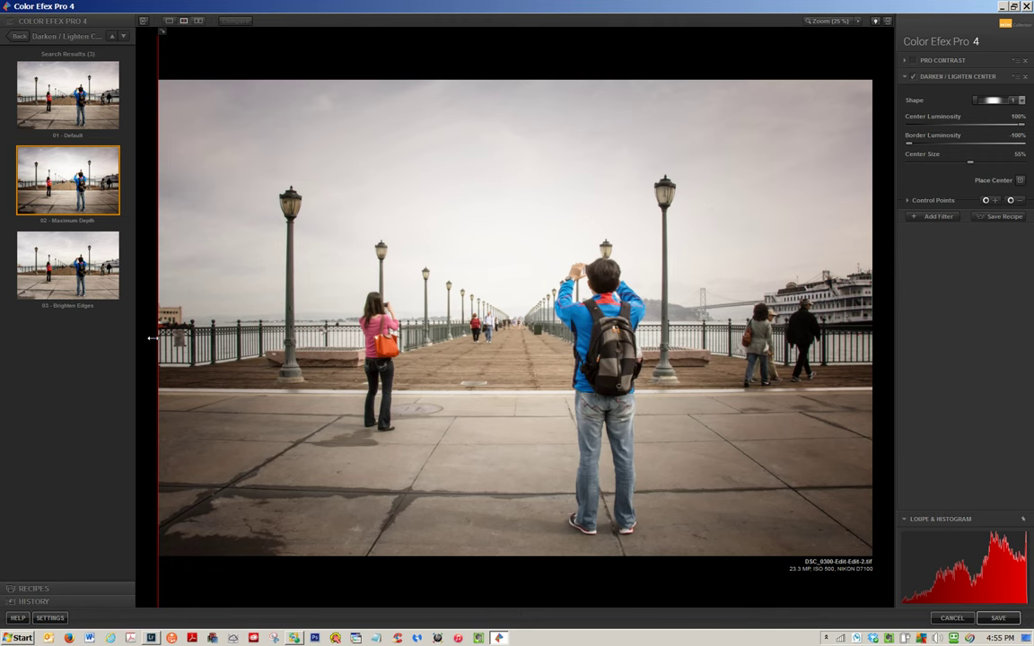
mouse_move(152, 338)
mouse_down()
mouse_move(591, 355)
mouse_move(172, 373)
mouse_move(144, 326)
mouse_up()
click(914, 60)
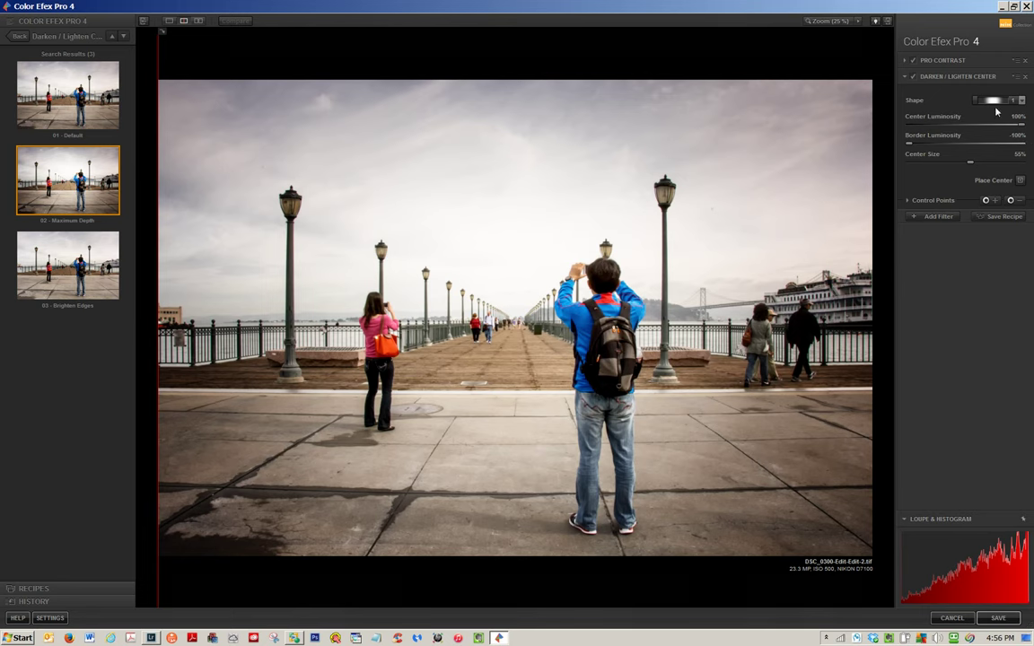
Step: Check the vignette shape options and place the vignette centre further right on the pier
click(1022, 101)
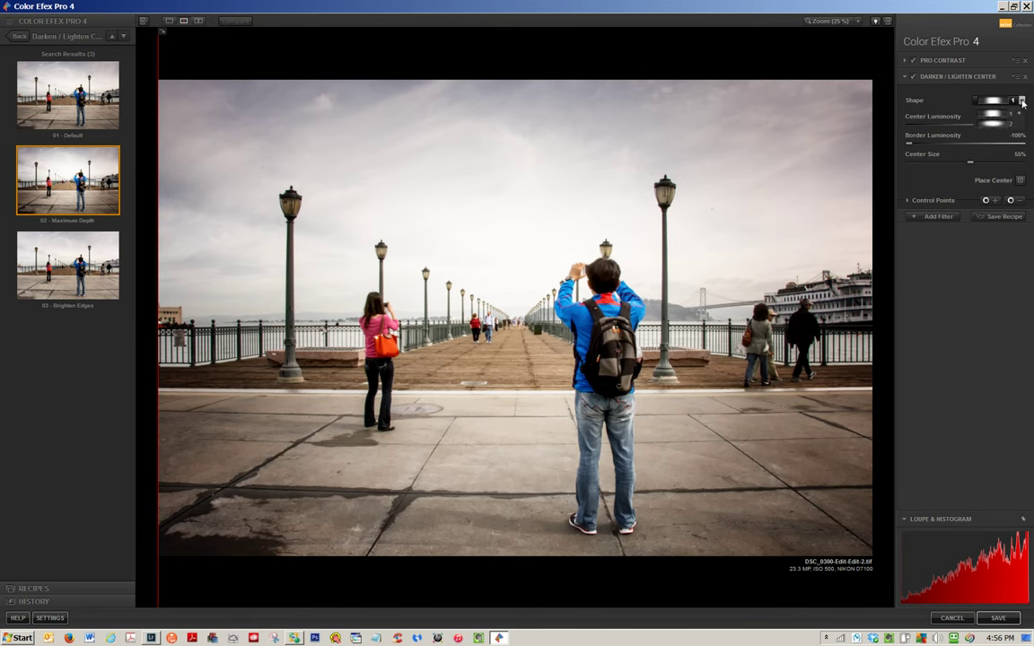
click(1022, 102)
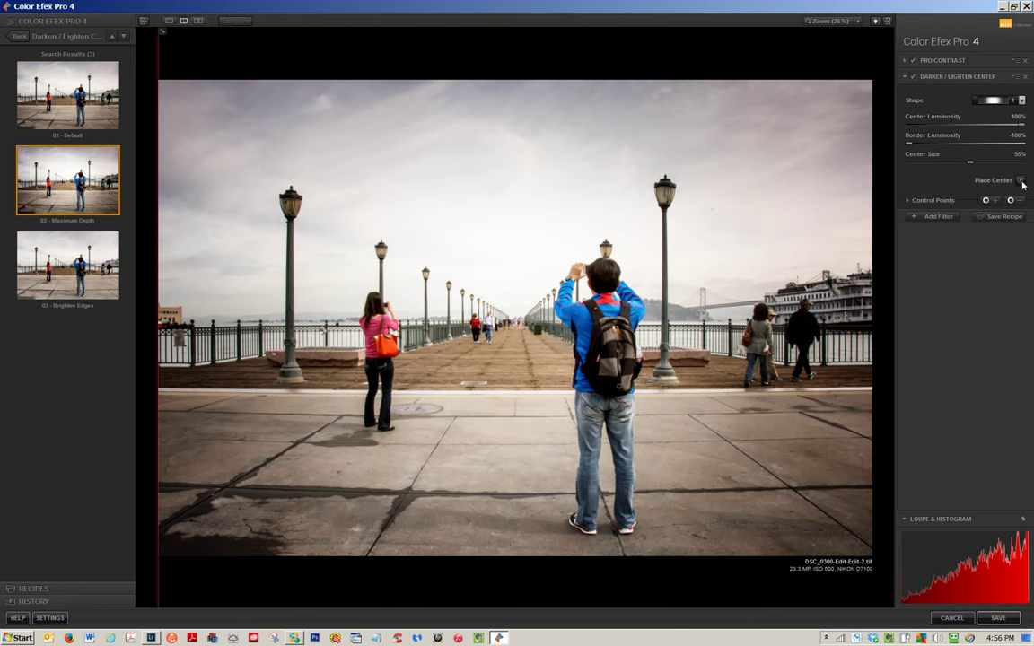
click(1022, 181)
click(763, 332)
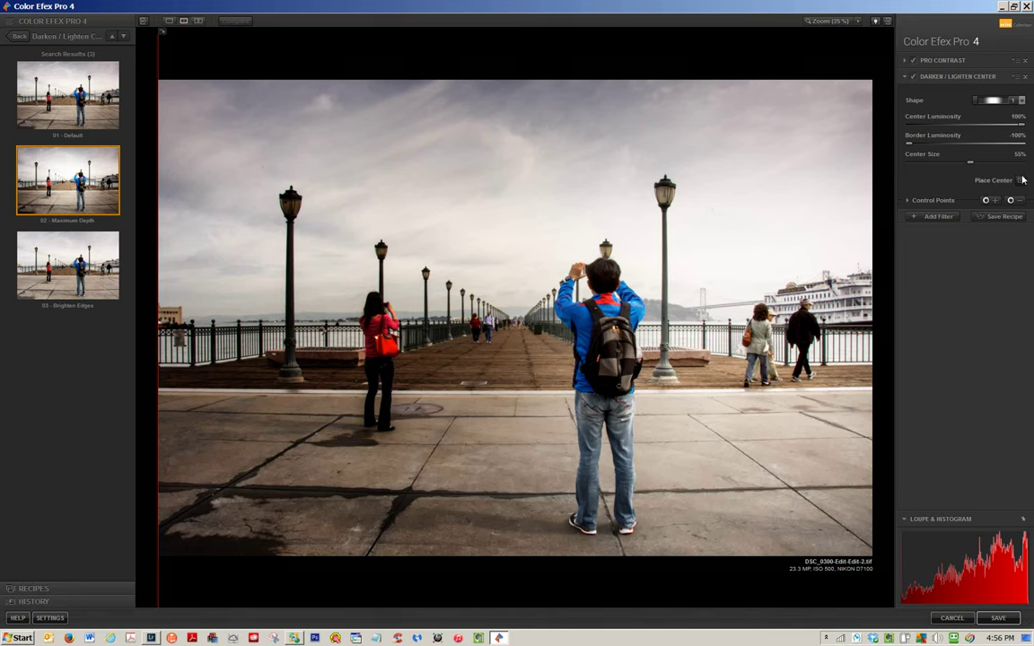
click(1020, 181)
Step: Set the vignette centre, then lower center luminosity to 46% and raise border luminosity to -36%
click(510, 414)
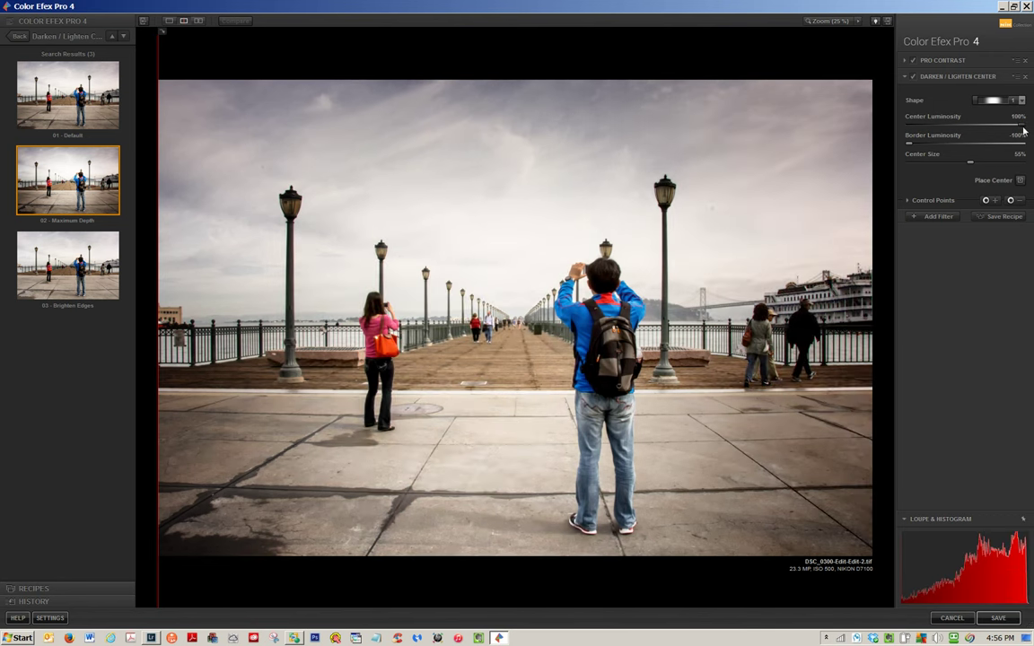
drag(1026, 125, 1003, 124)
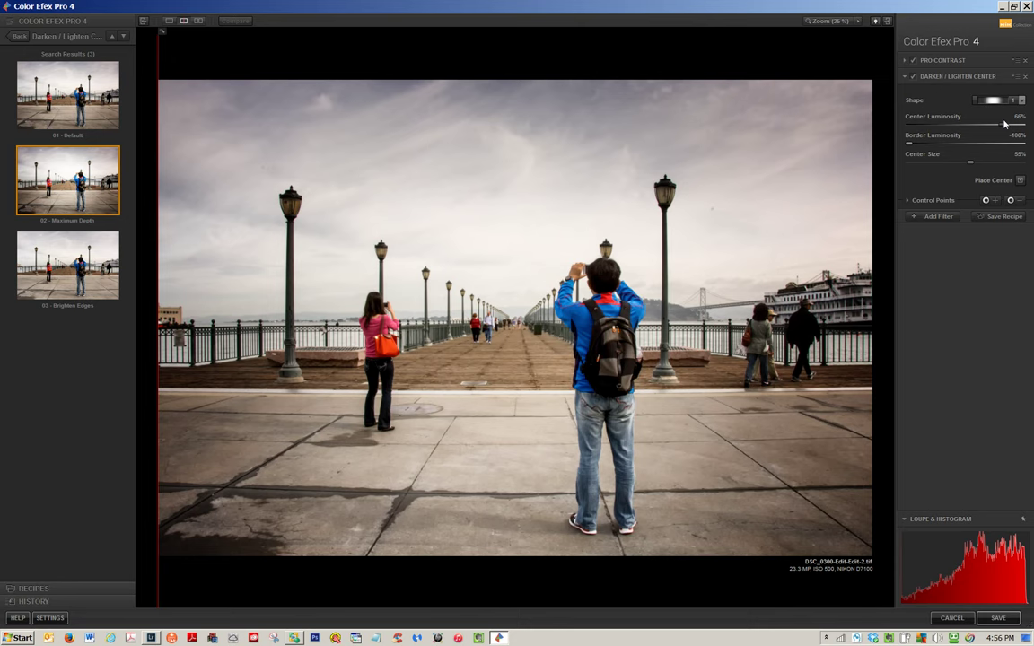
drag(1005, 124, 993, 126)
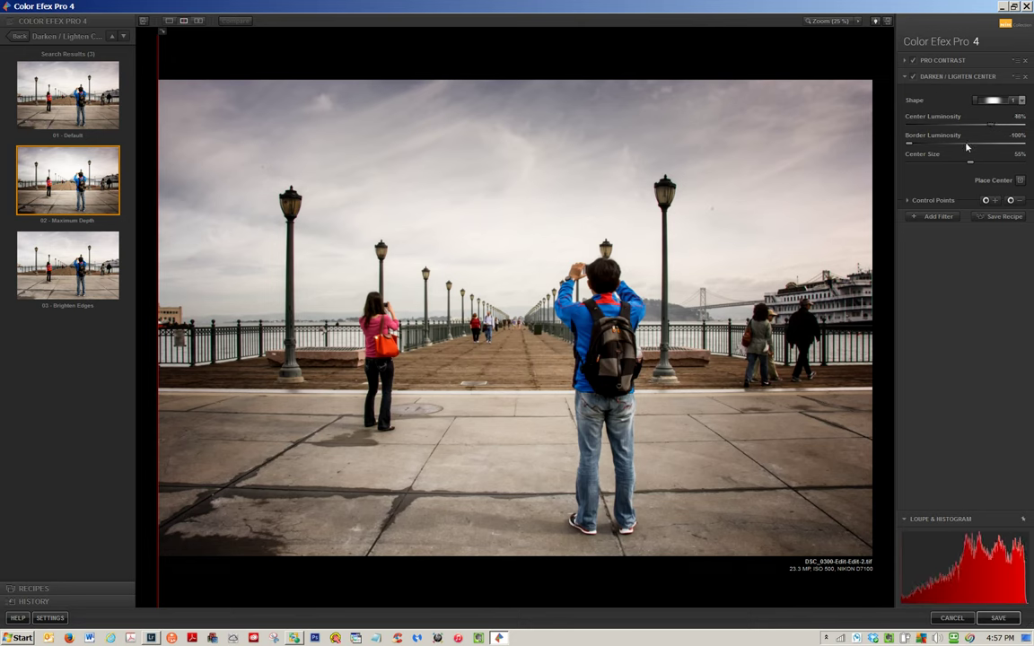
drag(910, 143, 933, 144)
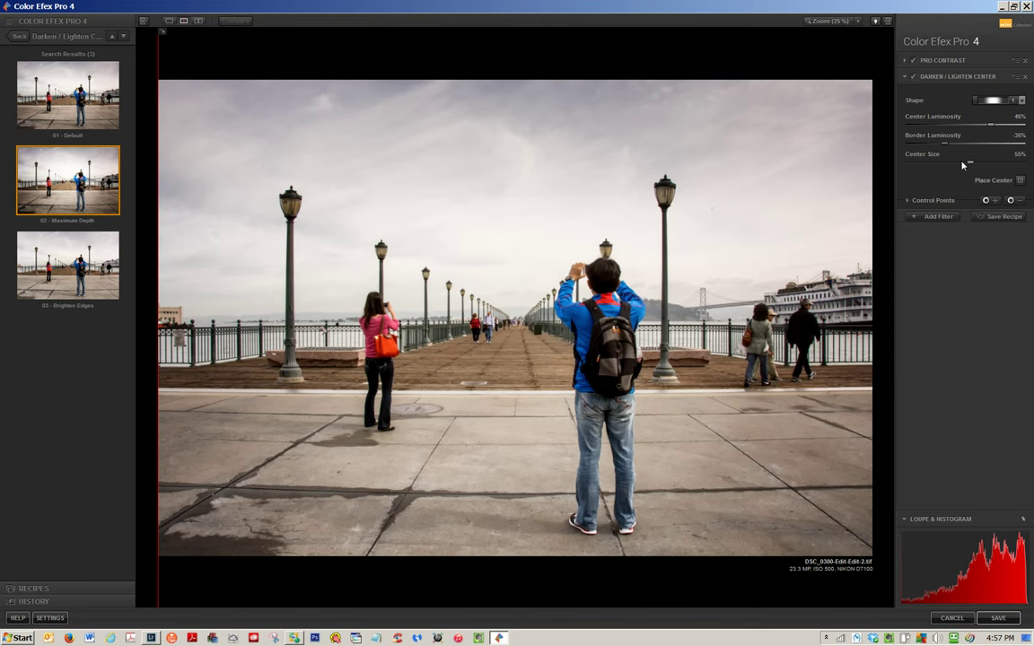
click(1020, 179)
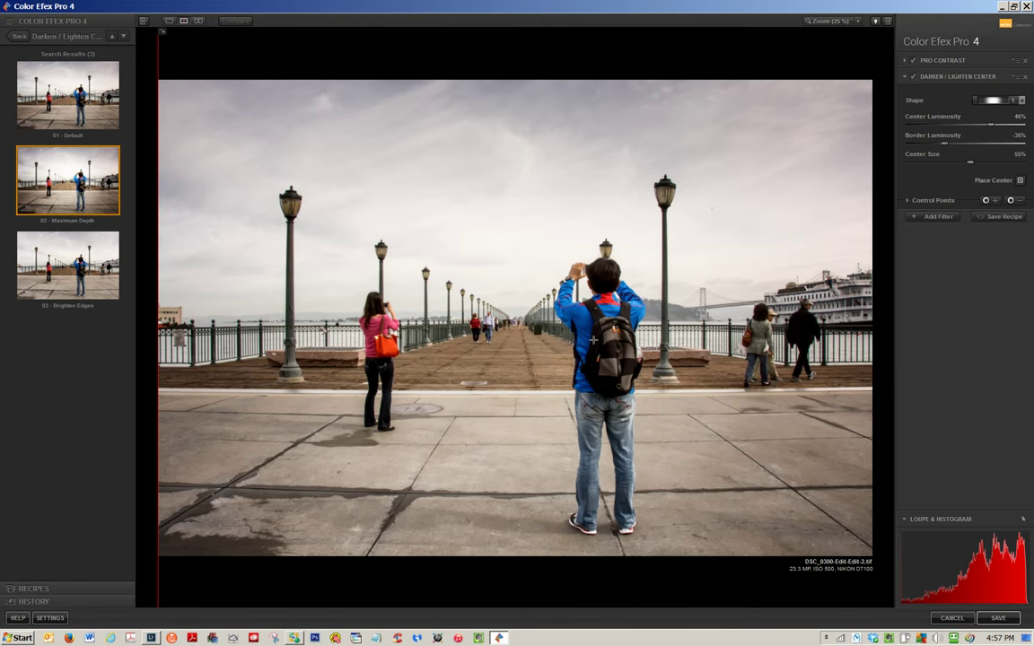
click(519, 398)
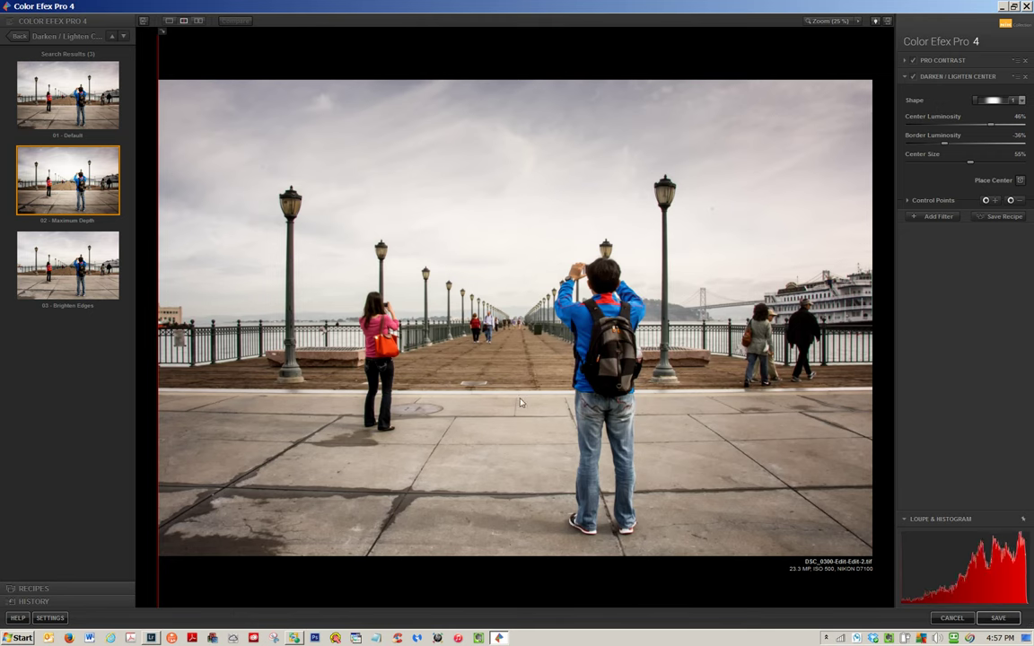
click(1020, 179)
click(471, 292)
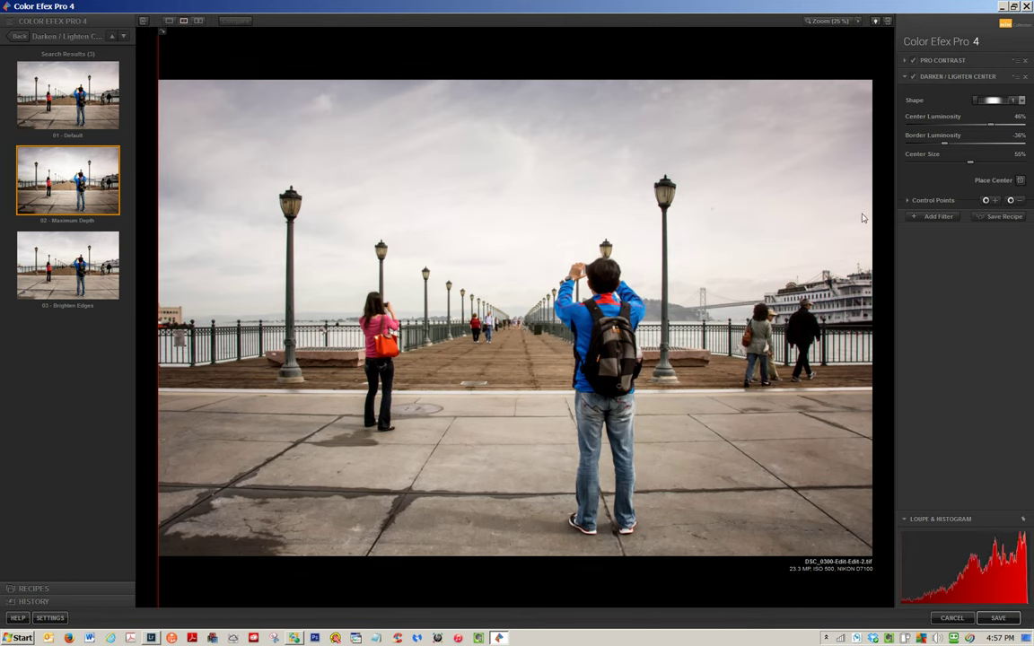
click(1020, 179)
click(508, 406)
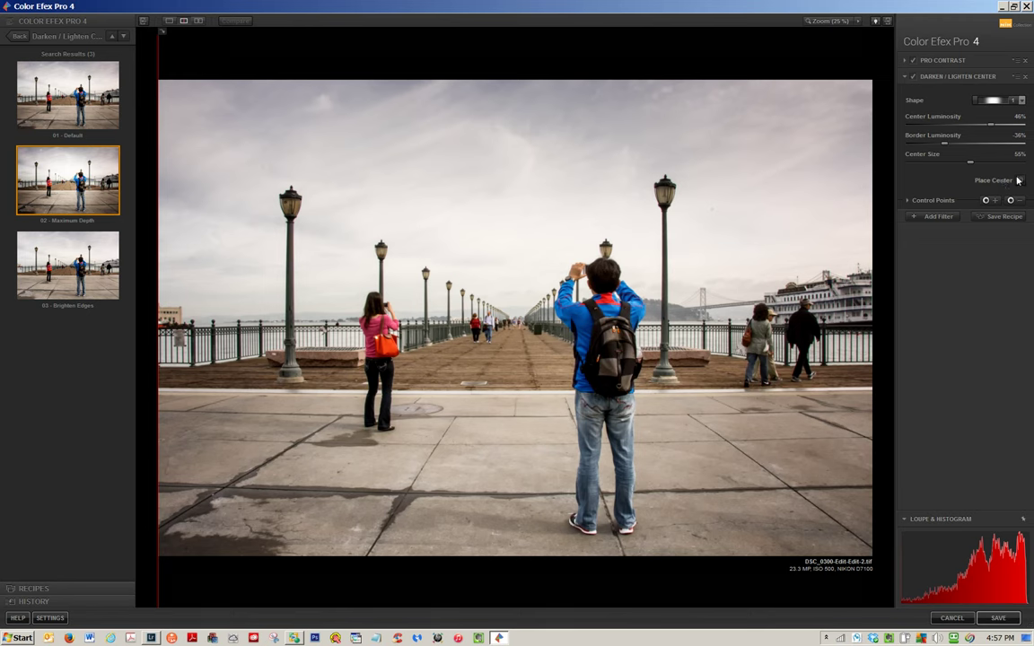
click(1023, 100)
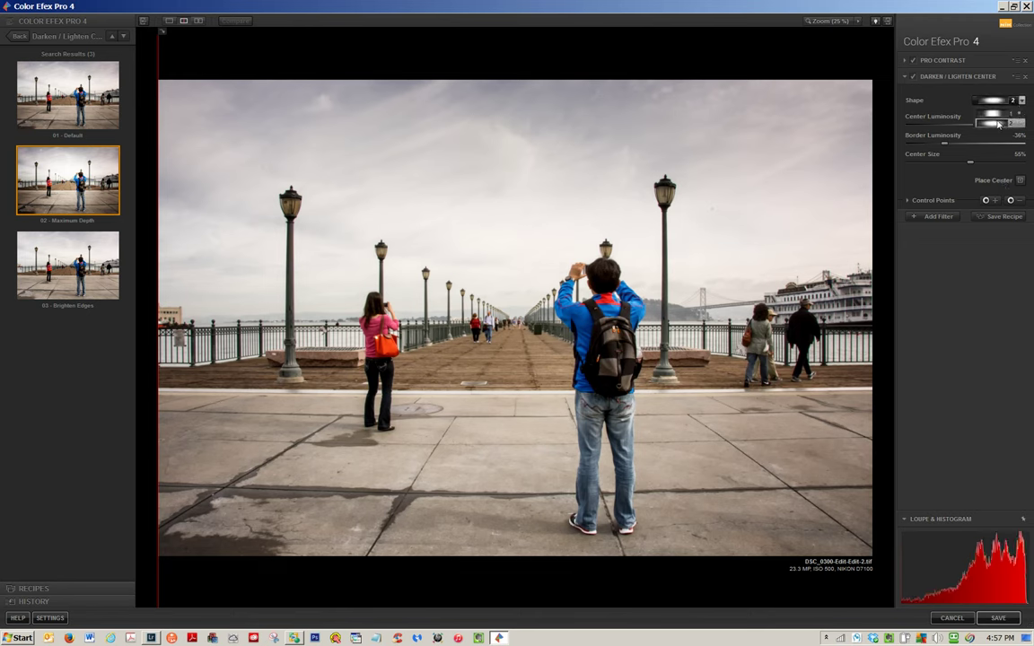
click(998, 124)
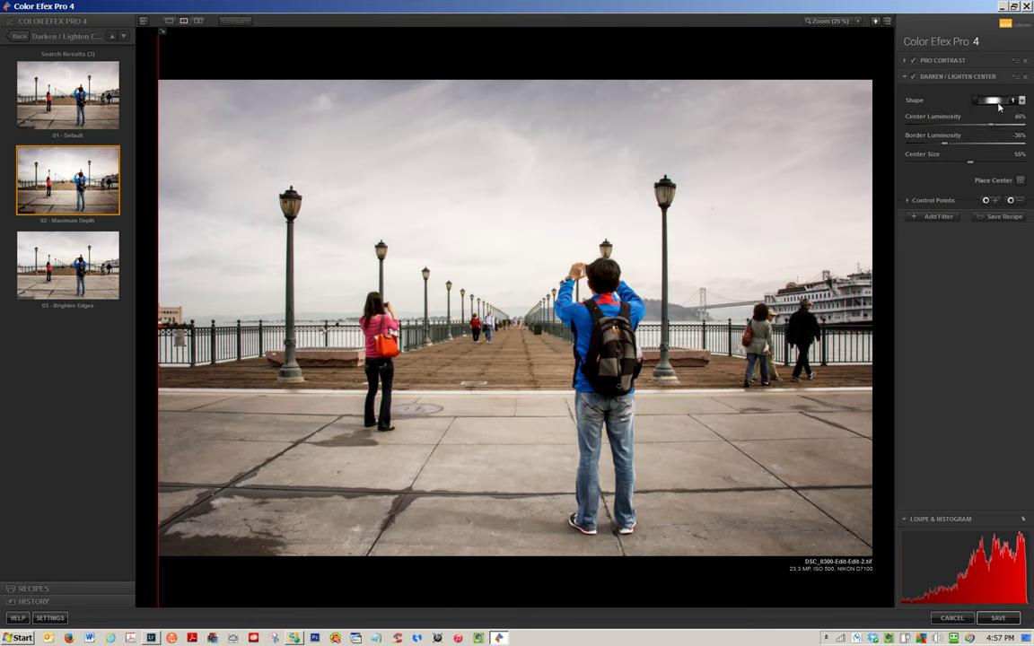
click(1021, 100)
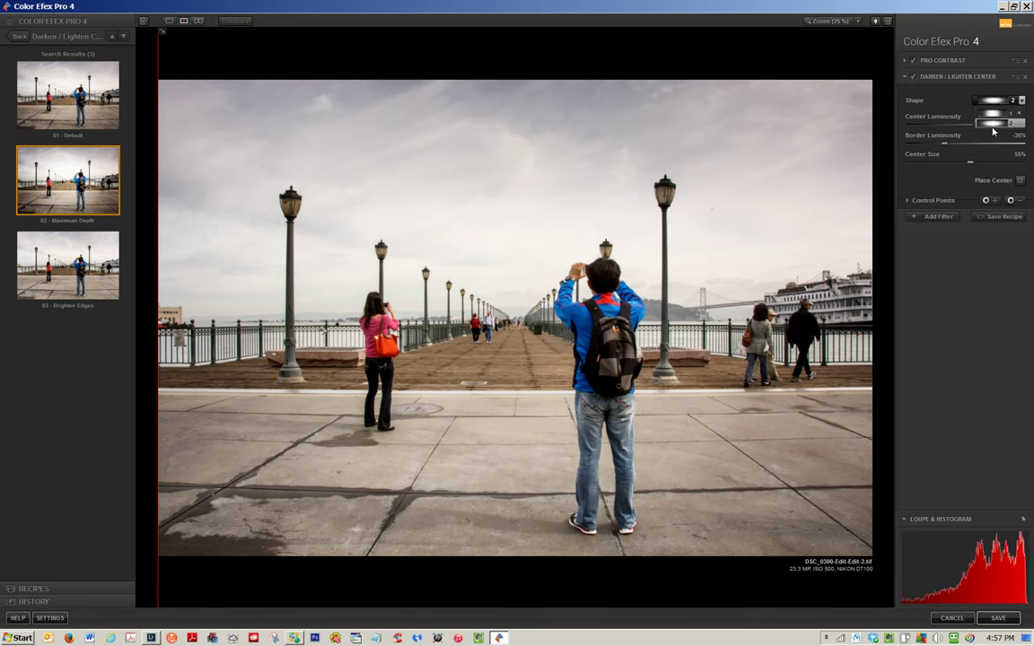
click(993, 131)
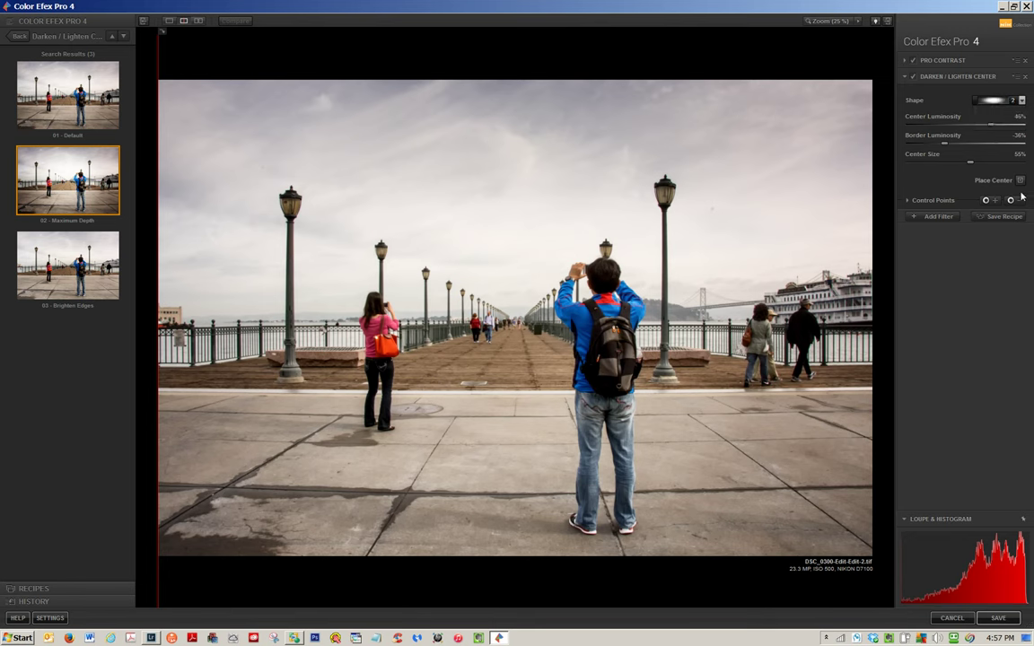
click(1020, 181)
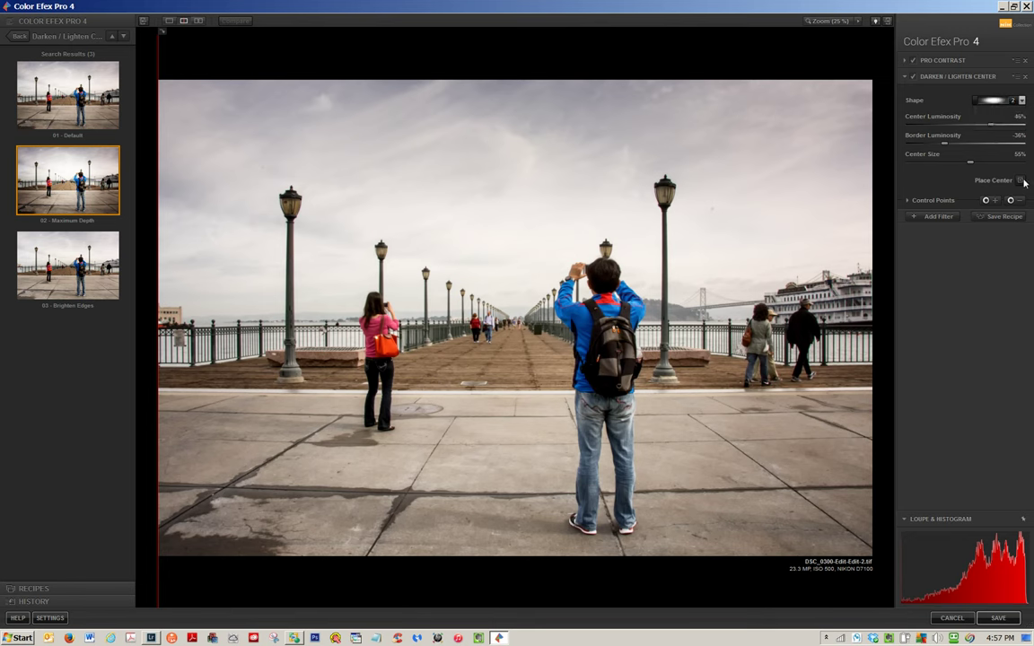
click(514, 426)
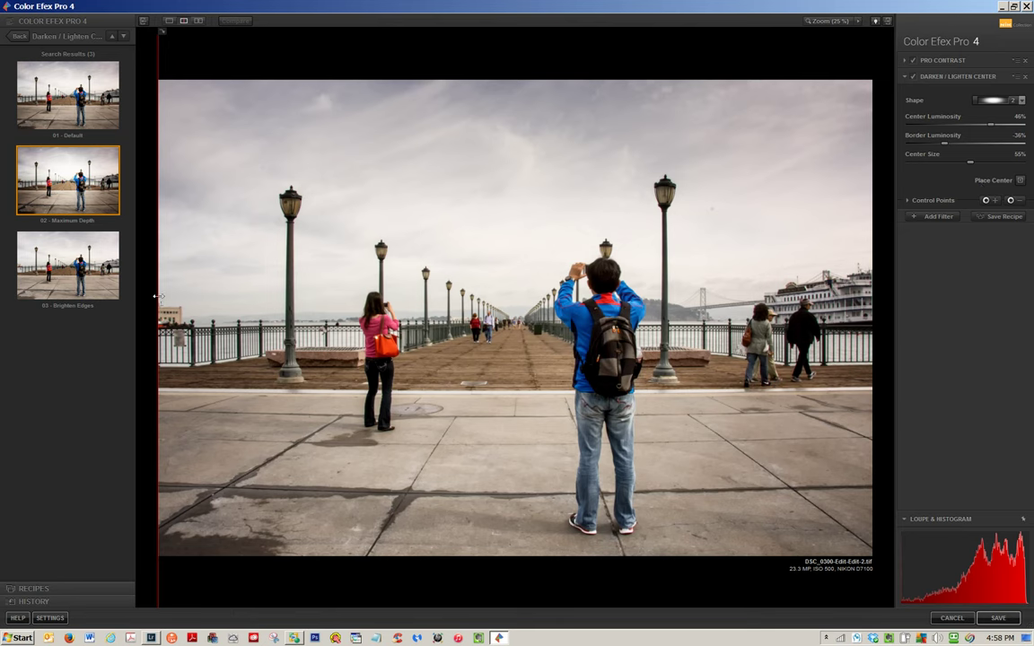
mouse_move(144, 270)
mouse_down()
mouse_move(882, 367)
mouse_move(132, 393)
mouse_up()
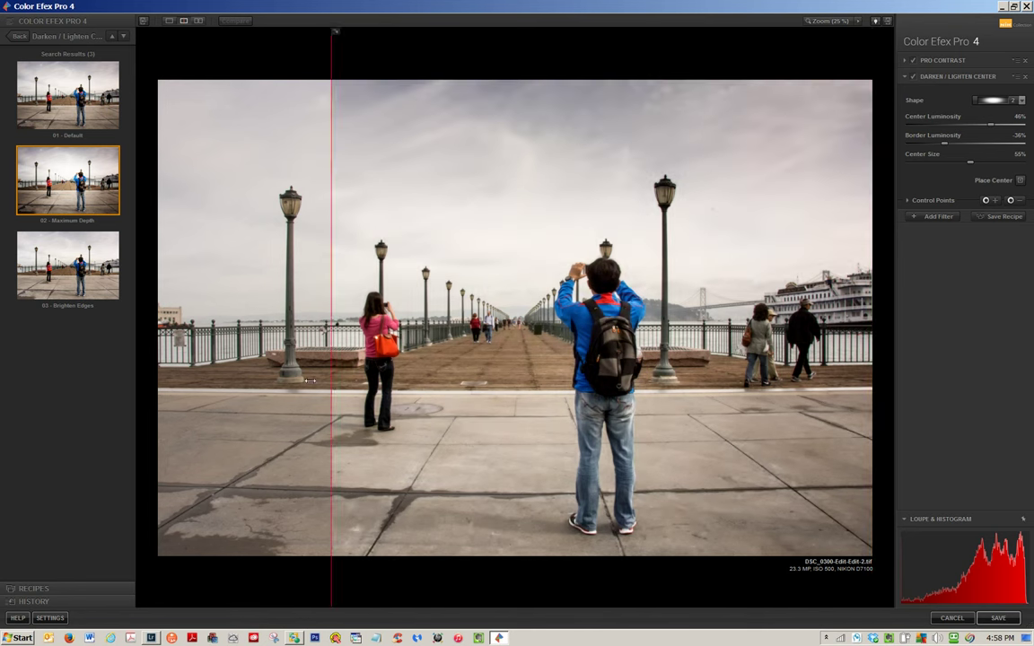
click(913, 77)
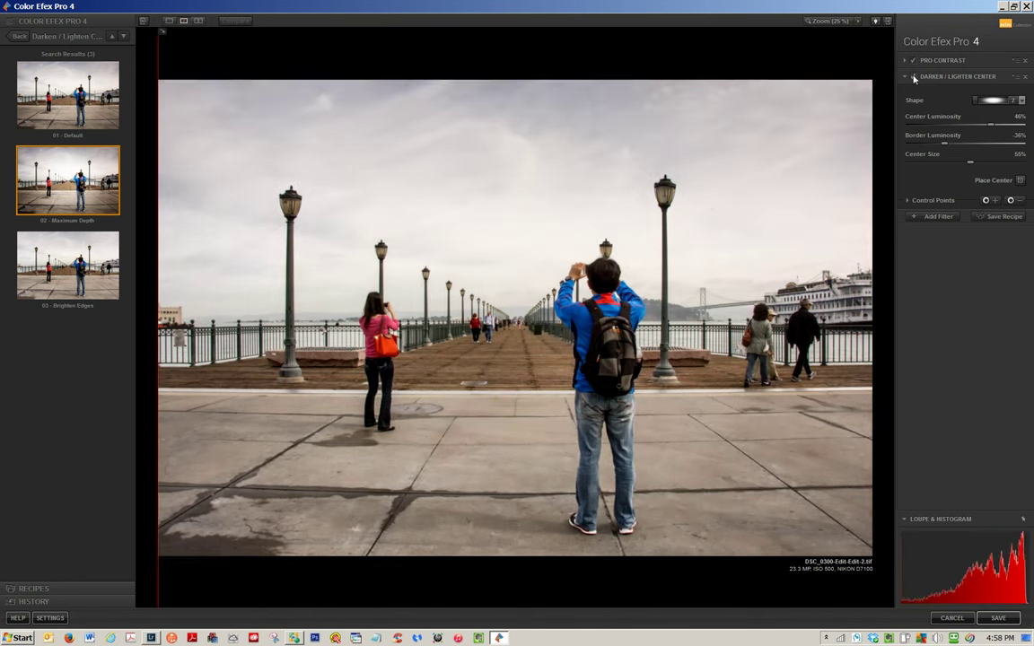
click(913, 77)
click(913, 77)
click(913, 77)
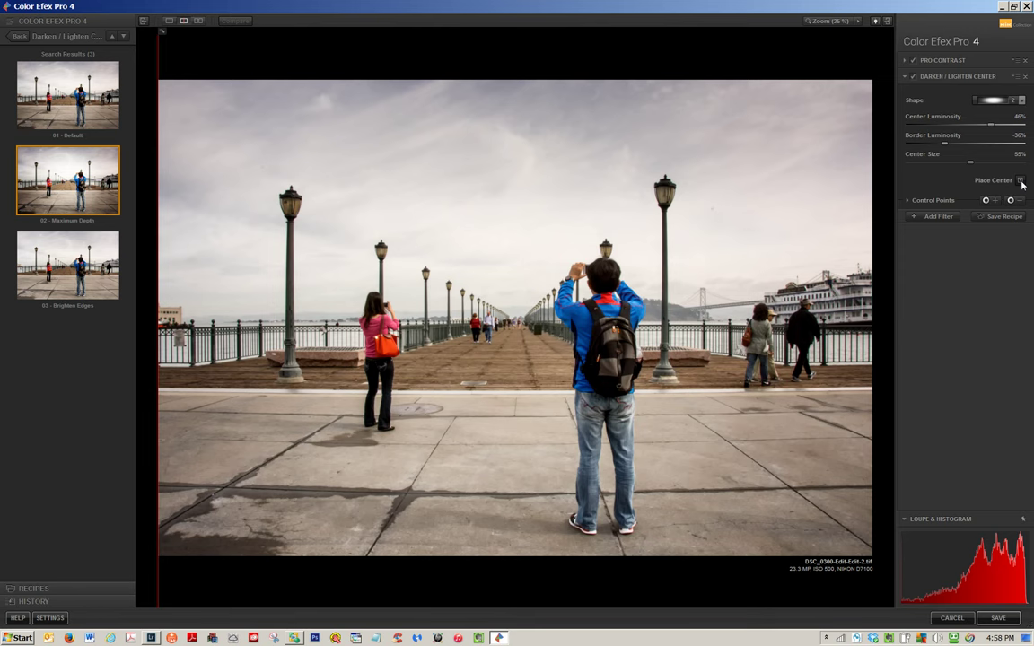
Step: Add a Graduated Neutral Density filter with the 01 - Dark Skies preset
click(950, 219)
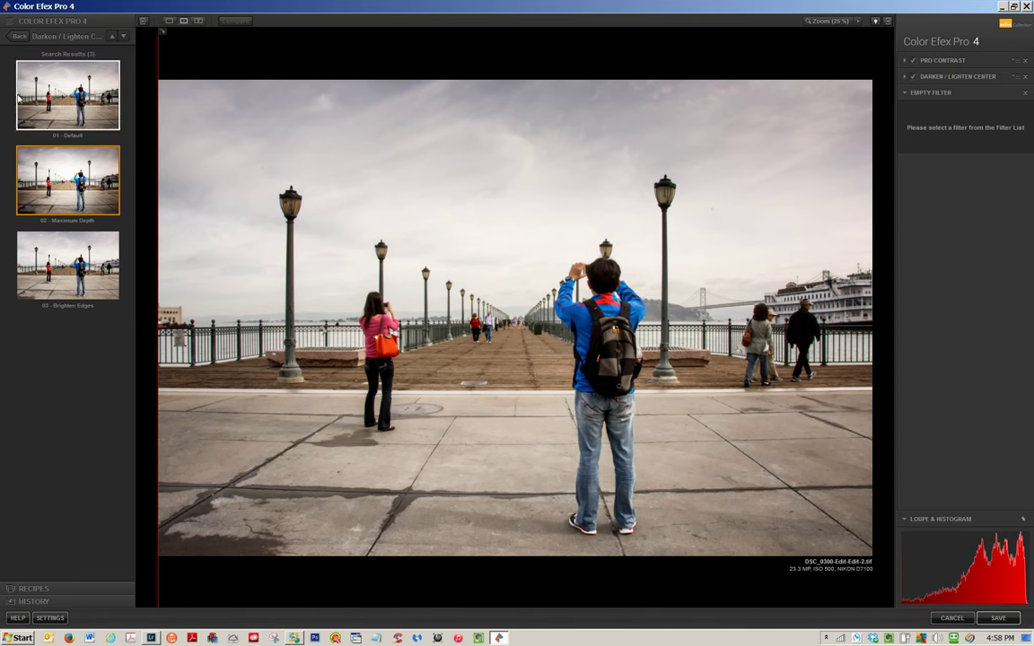
click(22, 36)
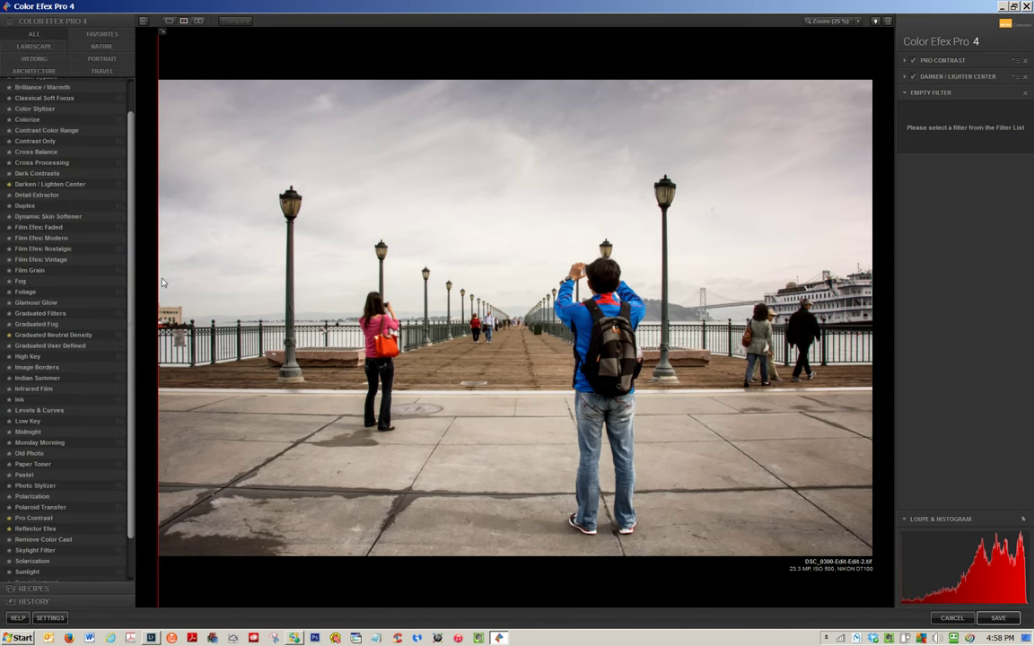
click(120, 337)
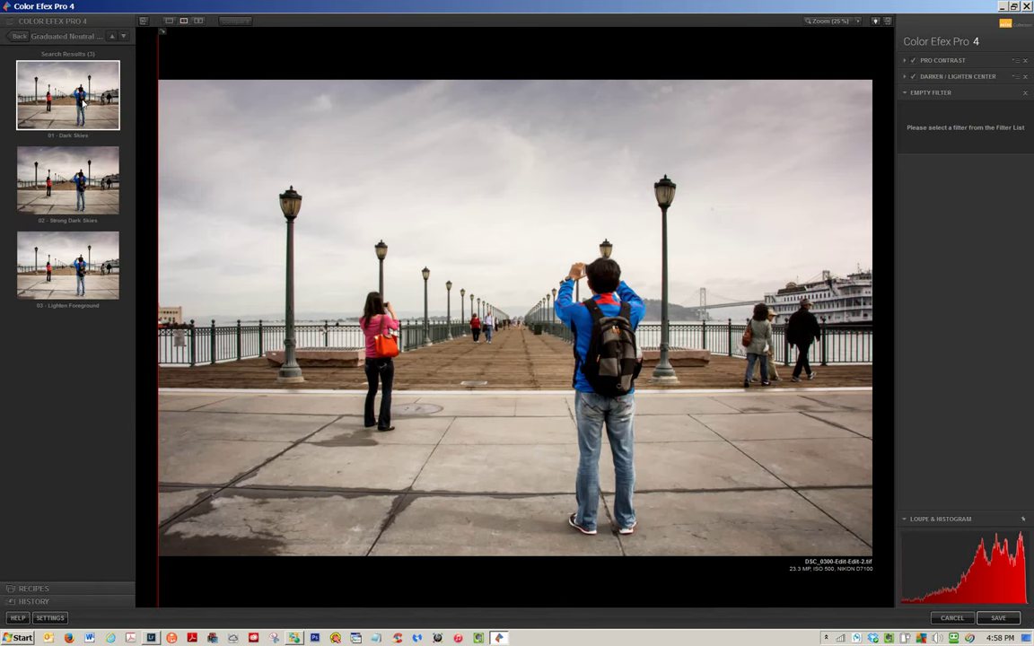
click(82, 102)
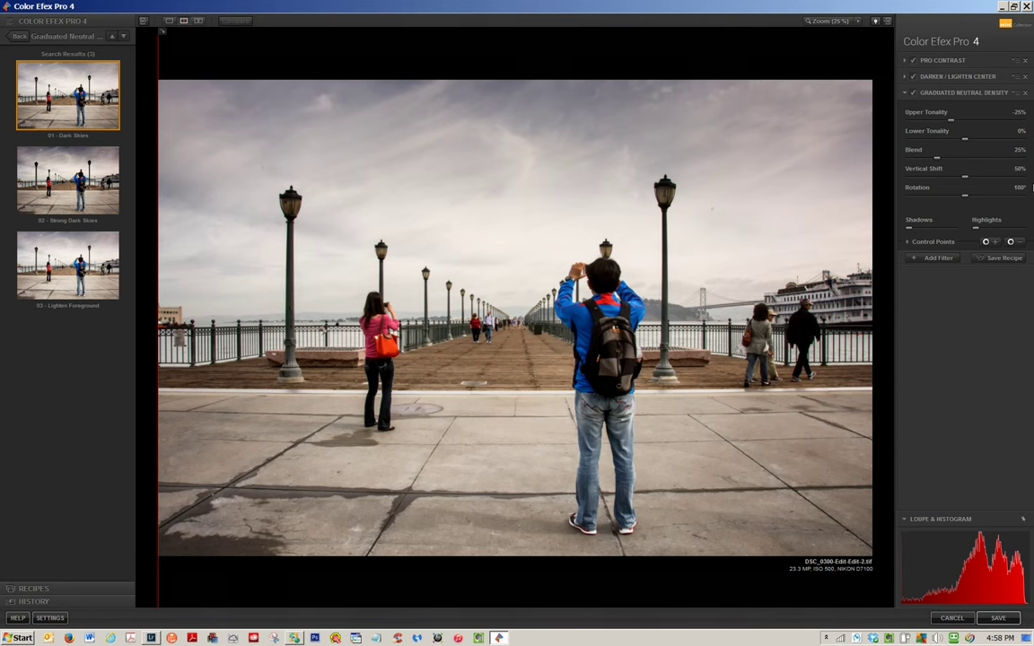
Step: Compare Dark Skies against the original and Strong Dark Skies, settling on Dark Skies
click(914, 93)
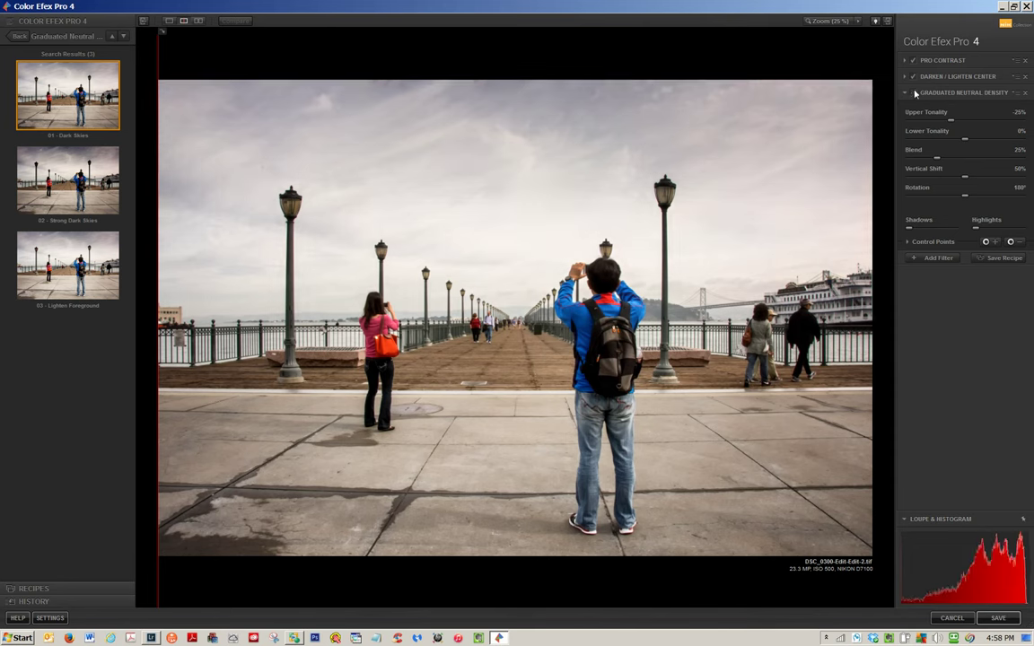
click(914, 94)
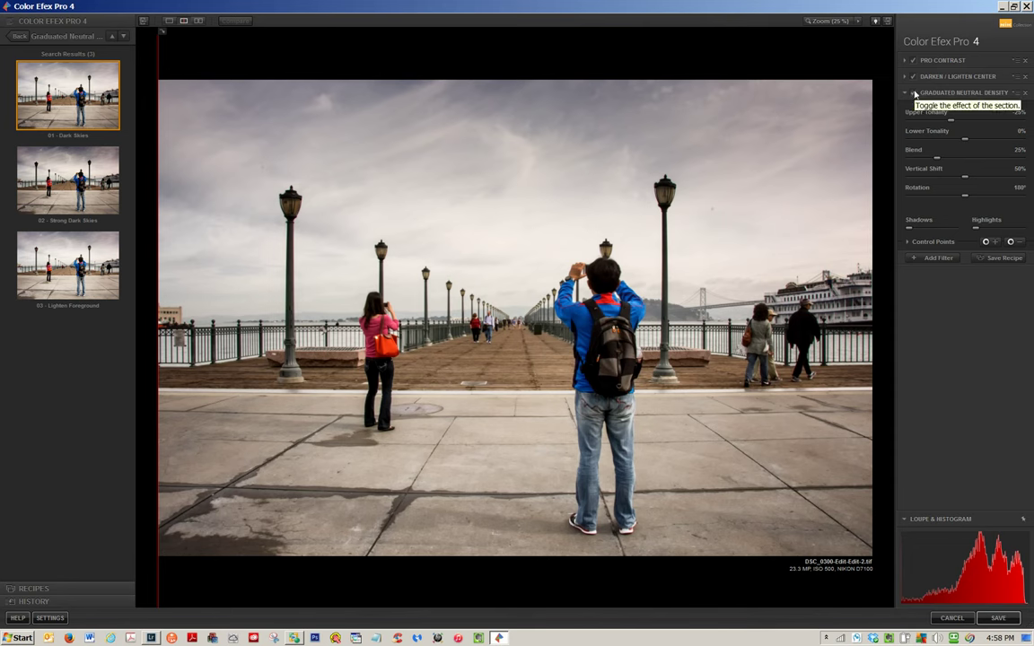
click(914, 93)
click(914, 93)
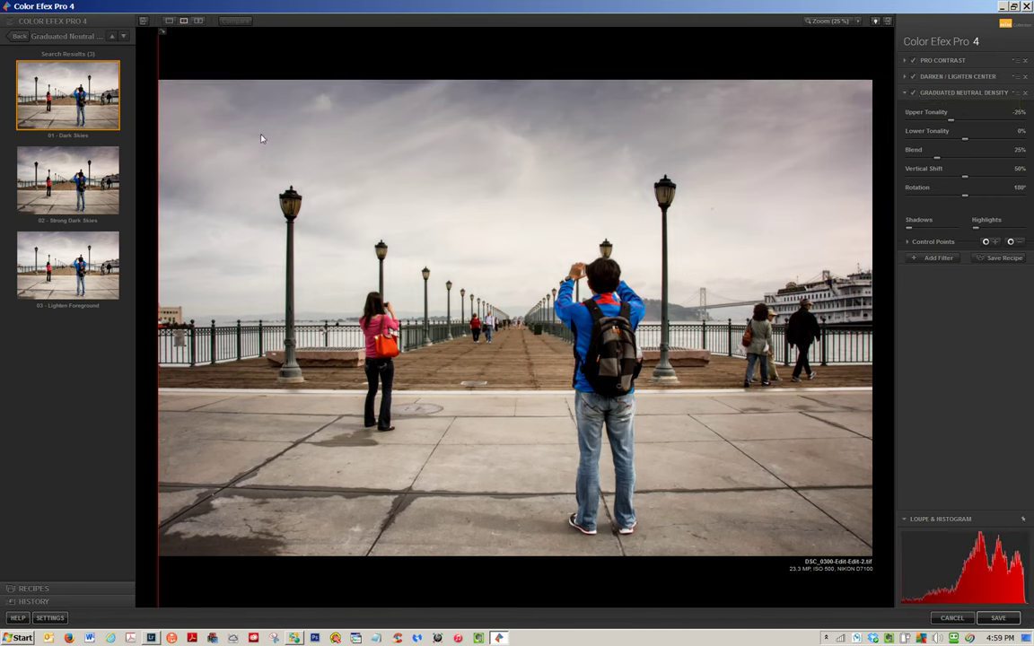
click(95, 158)
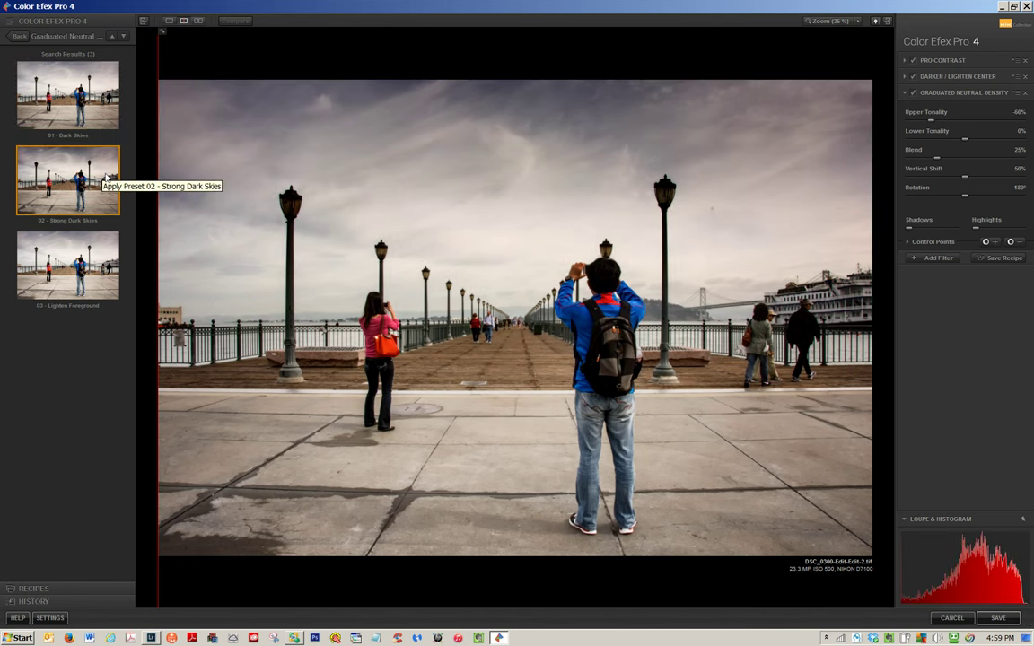
click(79, 101)
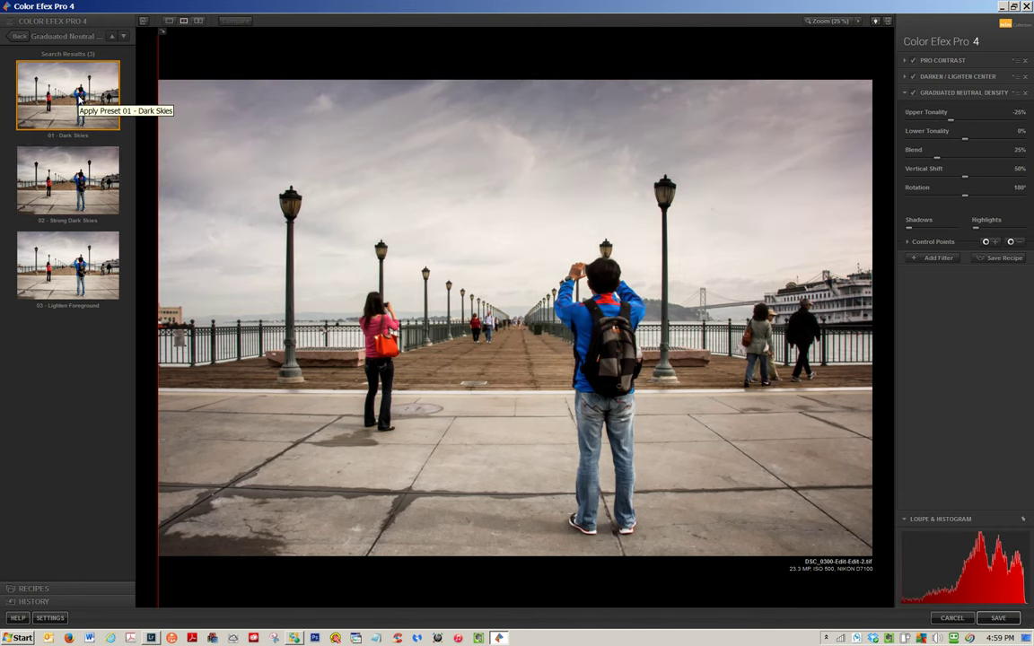
click(70, 163)
click(79, 94)
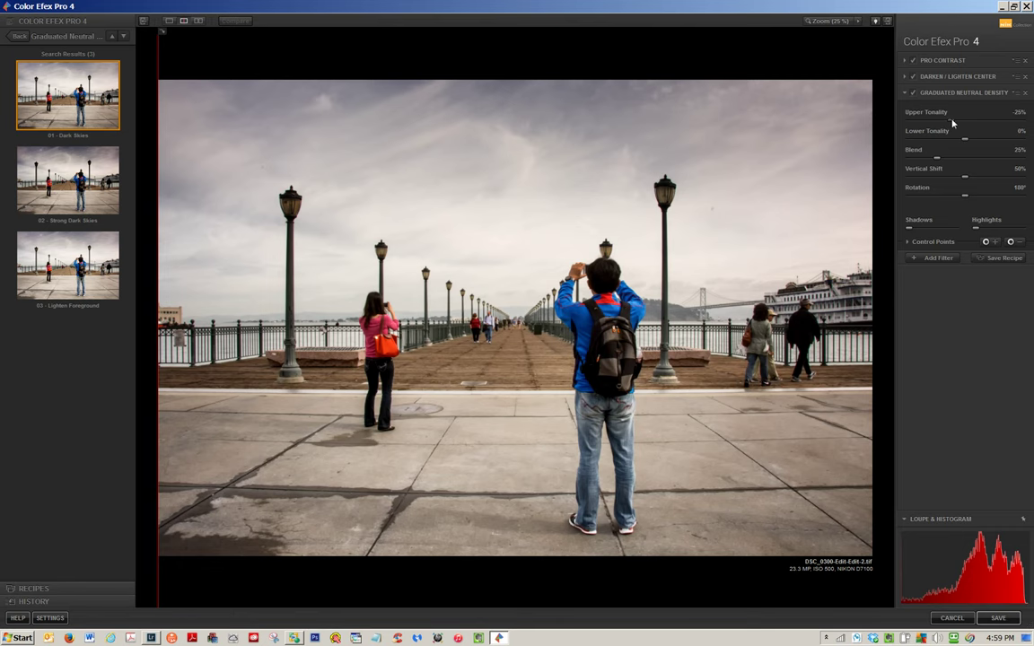
Step: Set the gradient's Upper Tonality to -32%, Lower Tonality to 6% and Blend to 26%
drag(952, 122, 942, 125)
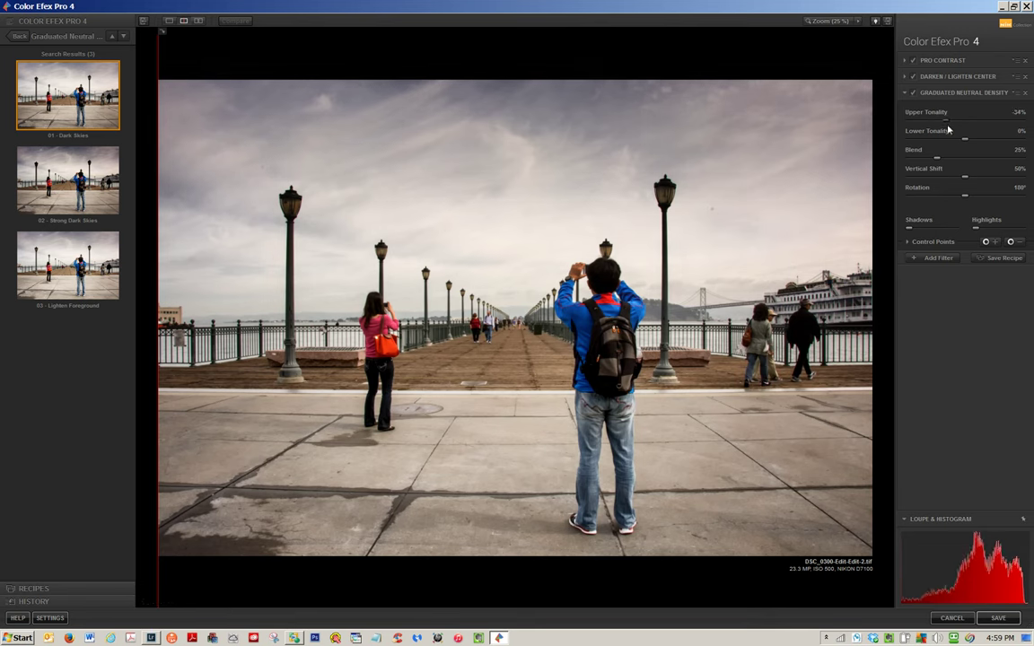
drag(944, 127, 949, 136)
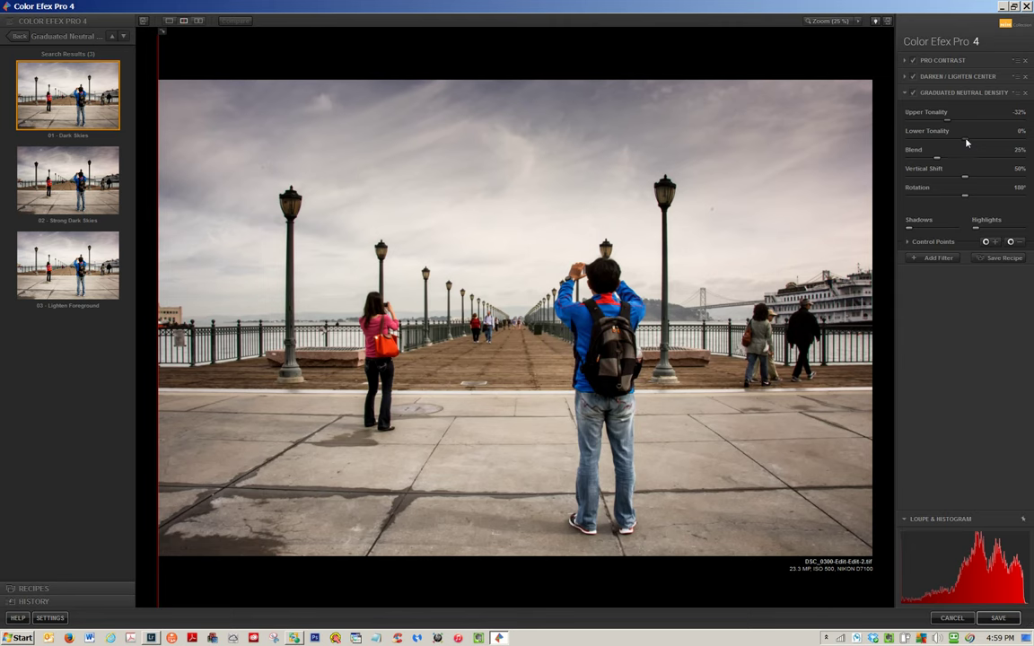
drag(967, 143, 971, 143)
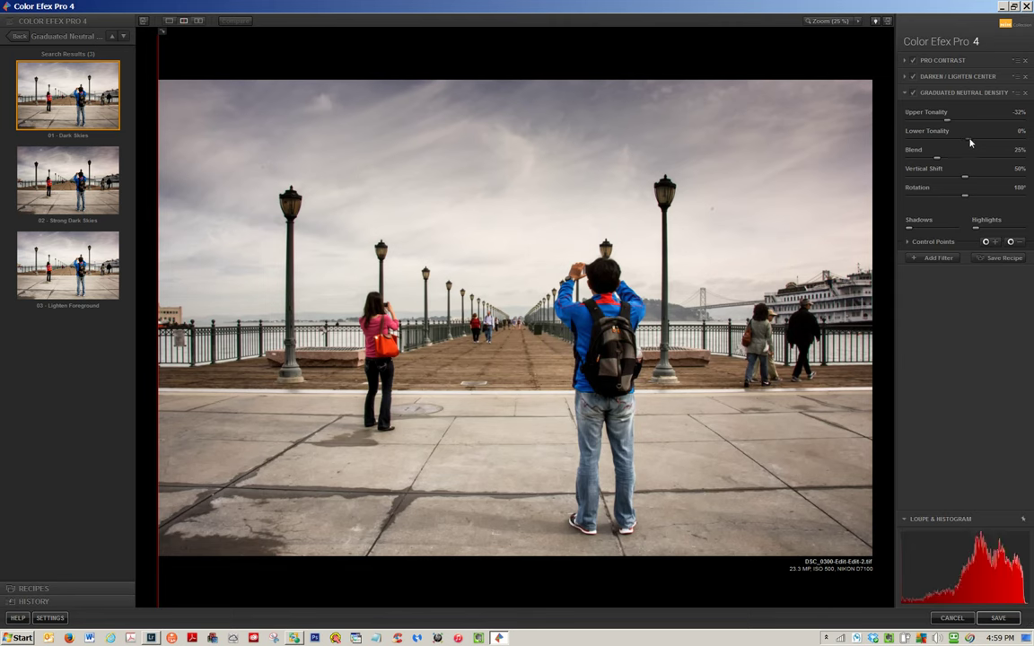
click(970, 143)
mouse_move(937, 161)
mouse_down()
mouse_move(972, 161)
mouse_move(944, 173)
mouse_up()
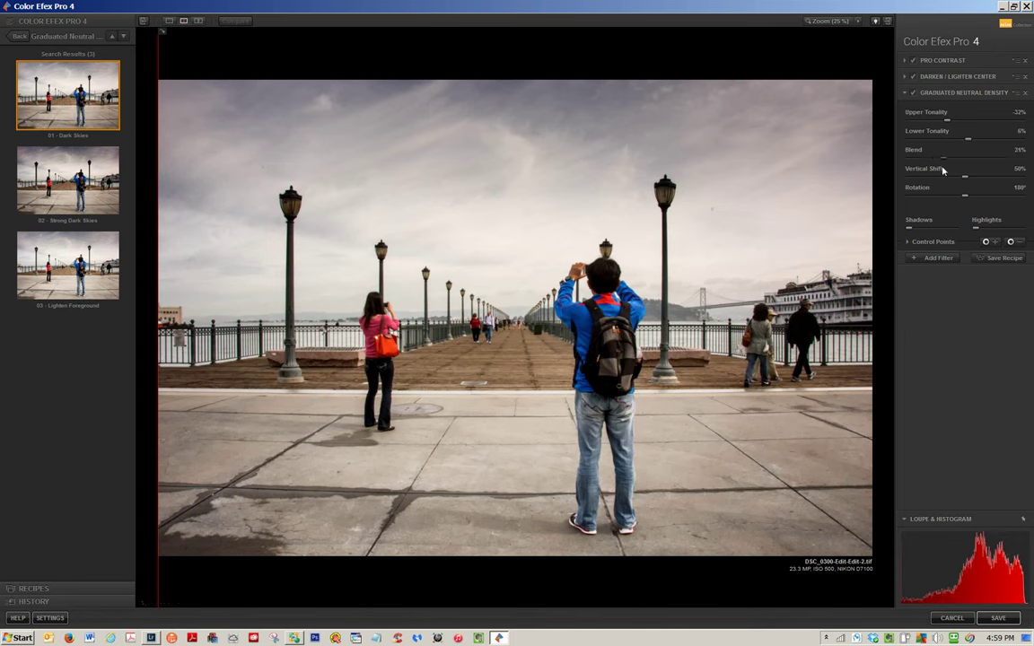
drag(940, 169, 939, 169)
Step: Set the gradient's Vertical Shift to 38% and Rotation to 179°
drag(964, 179, 936, 170)
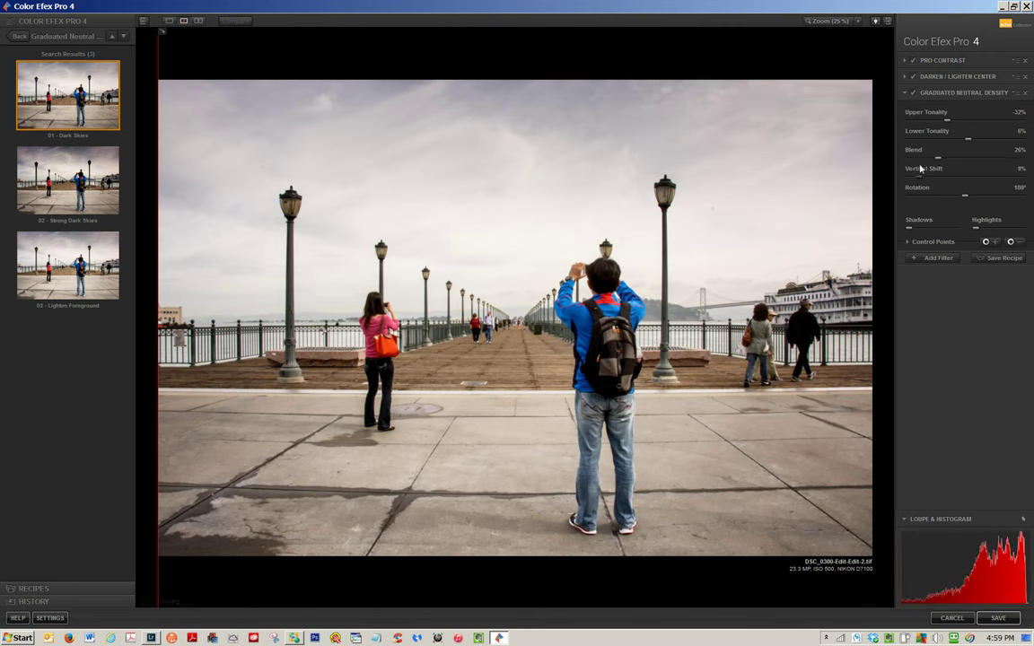
drag(937, 180, 984, 194)
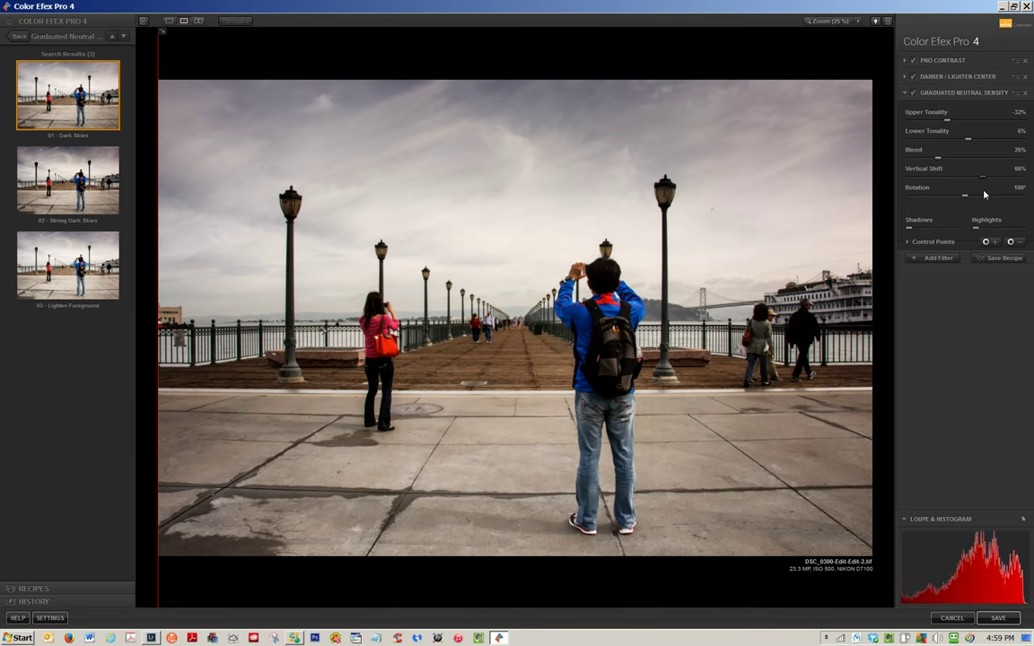
drag(982, 177, 947, 176)
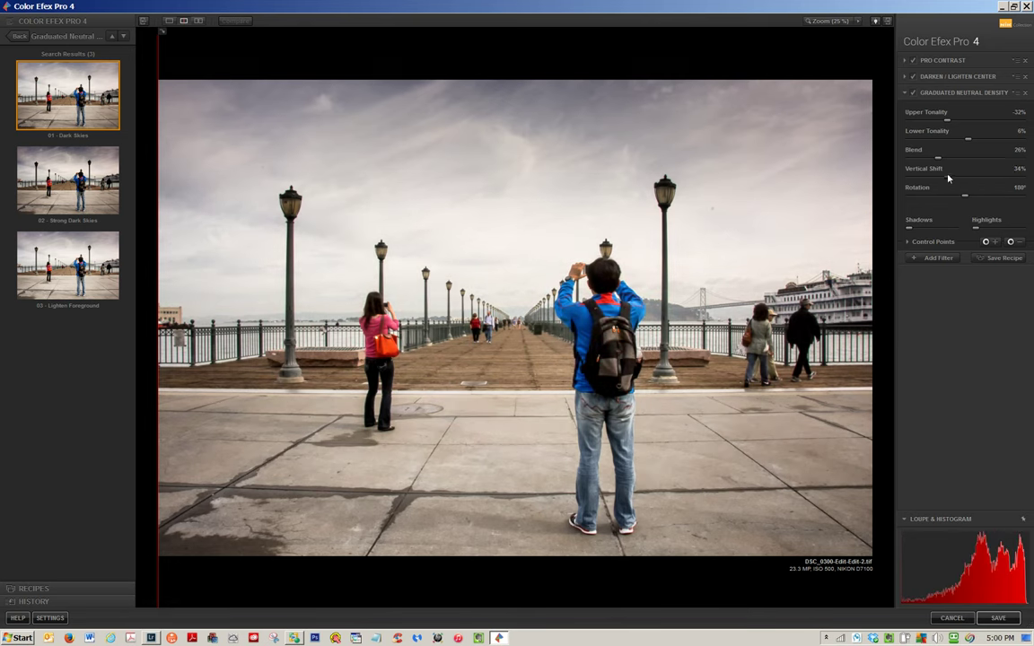
drag(947, 177, 945, 176)
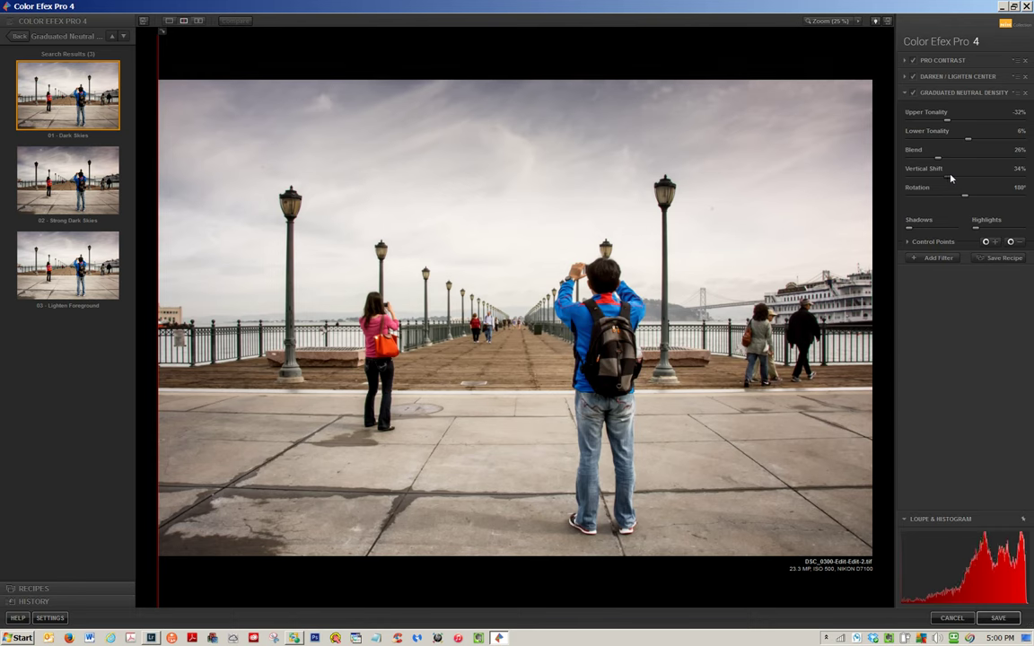
drag(944, 176, 952, 180)
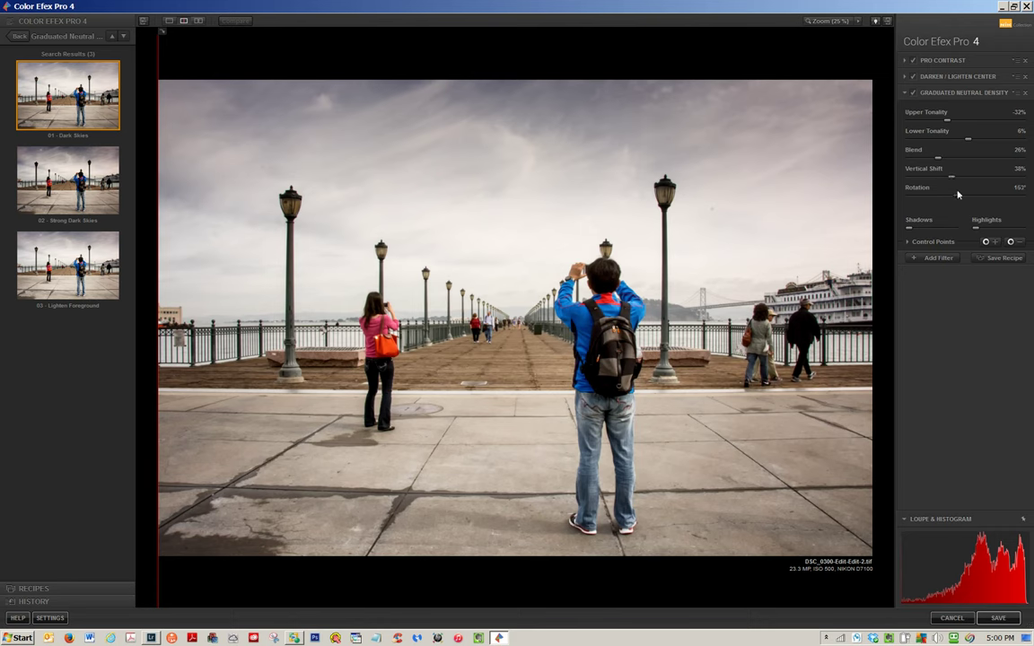
drag(963, 195, 918, 188)
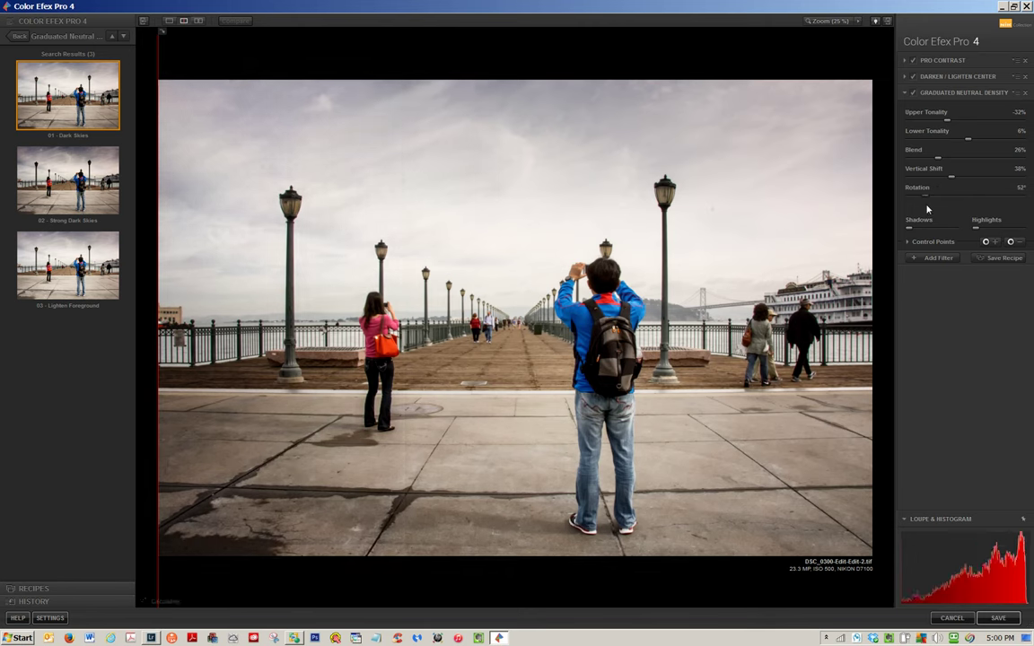
drag(921, 206, 962, 218)
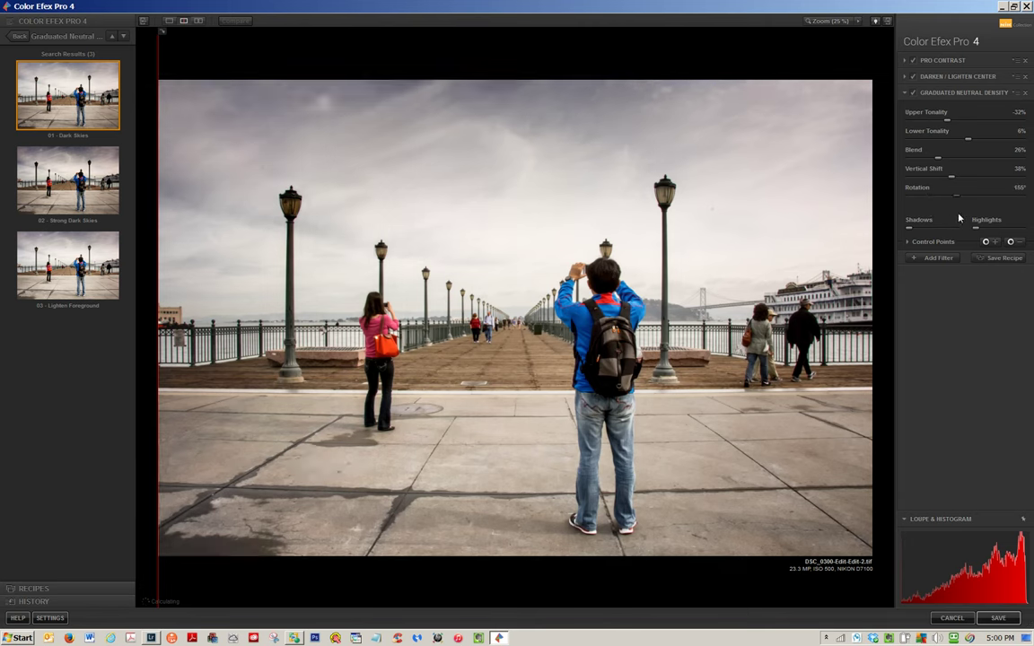
drag(962, 218, 967, 222)
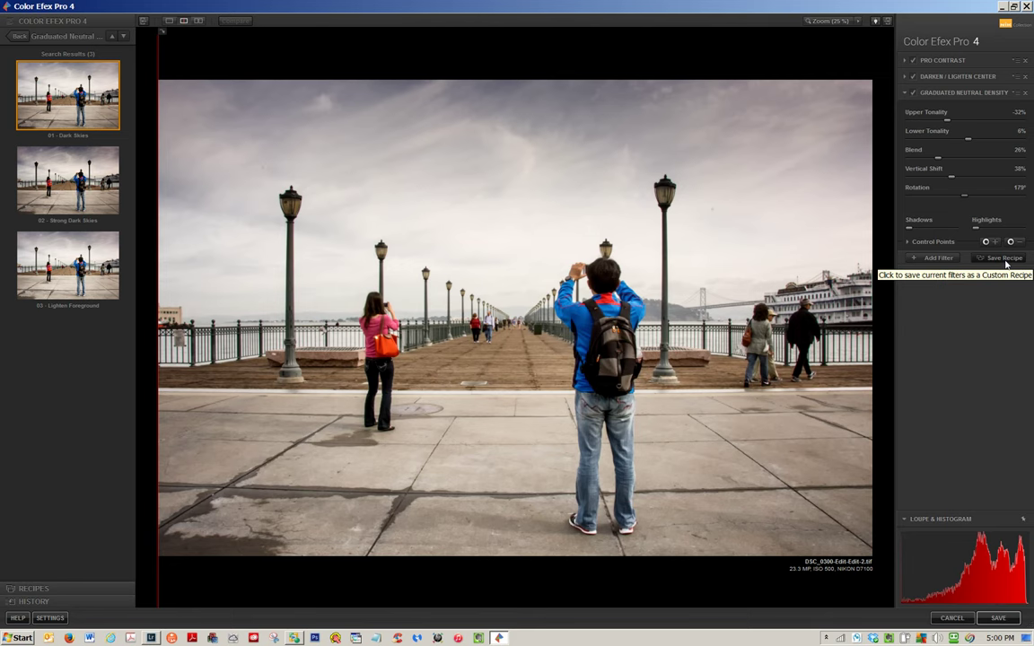
click(1005, 259)
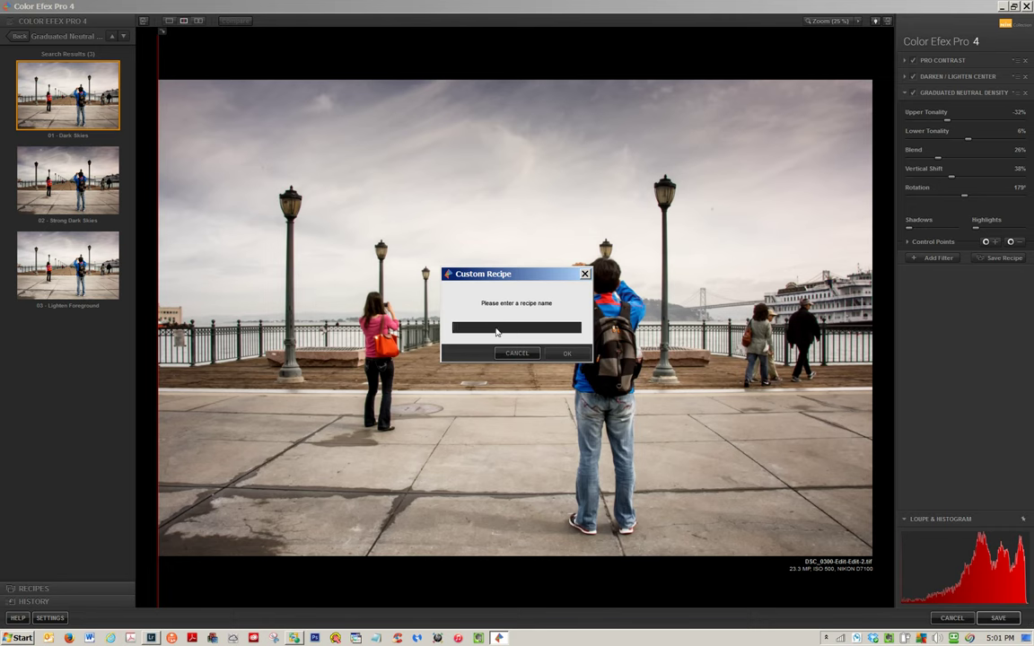
Step: Save the filters as recipe 'Pier 7 (3)' and save the finished image
text(Pier 7 (3))
click(566, 353)
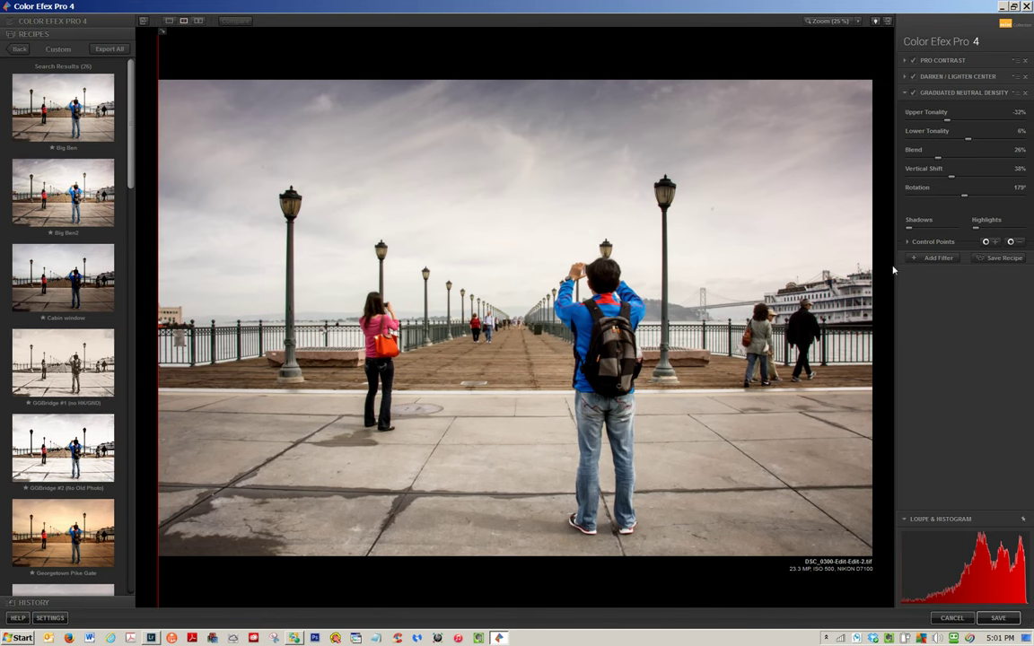
click(999, 620)
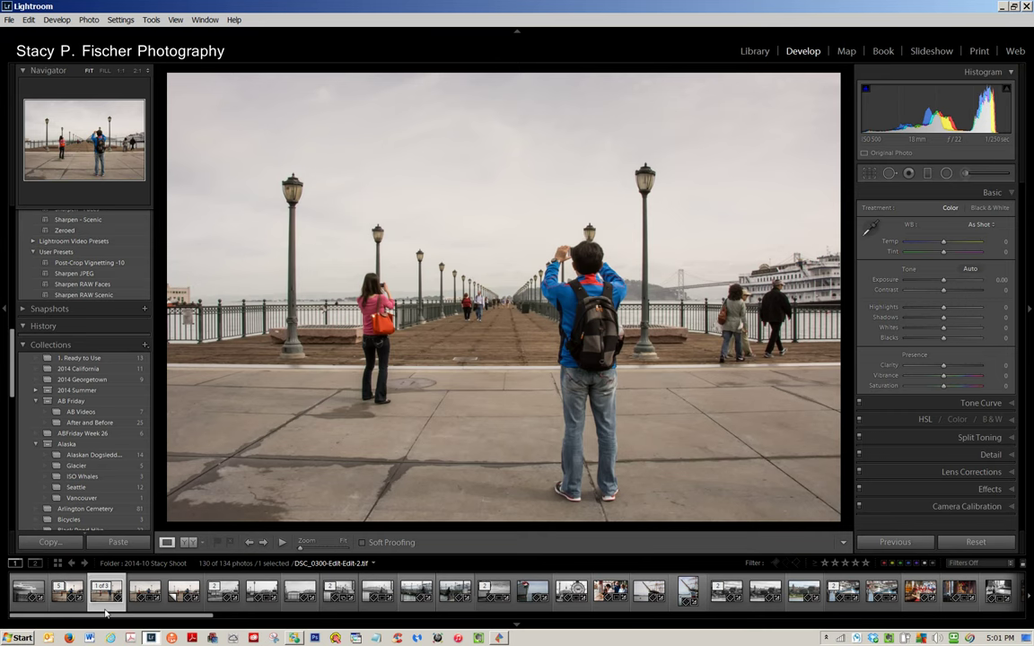
Step: Open the returned DSC_0300-Edit.tif pier photo in Lightroom's Develop view
click(105, 611)
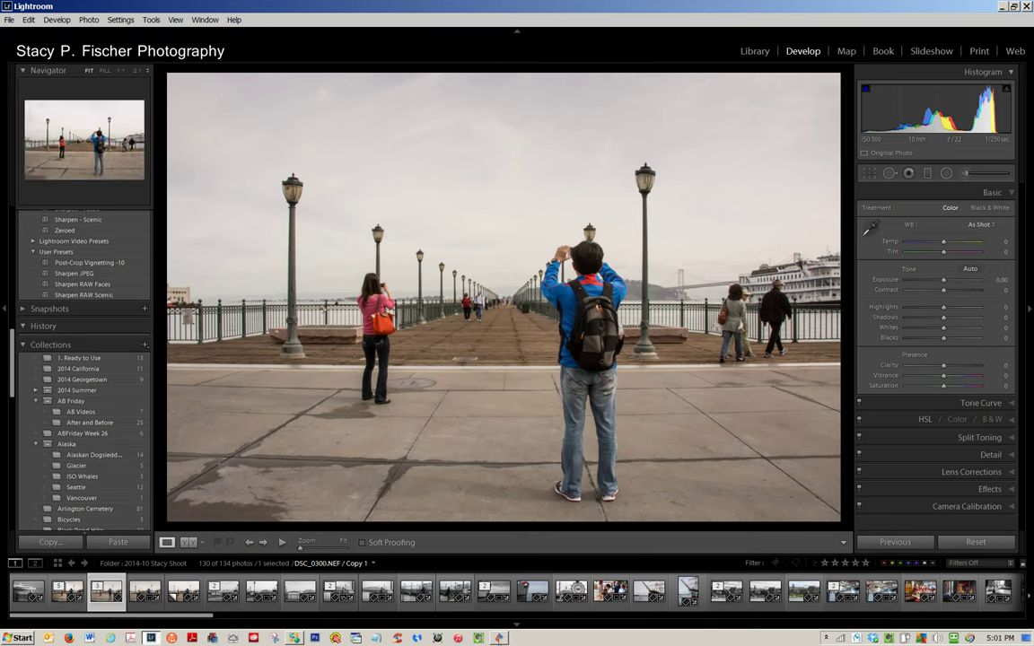
click(501, 639)
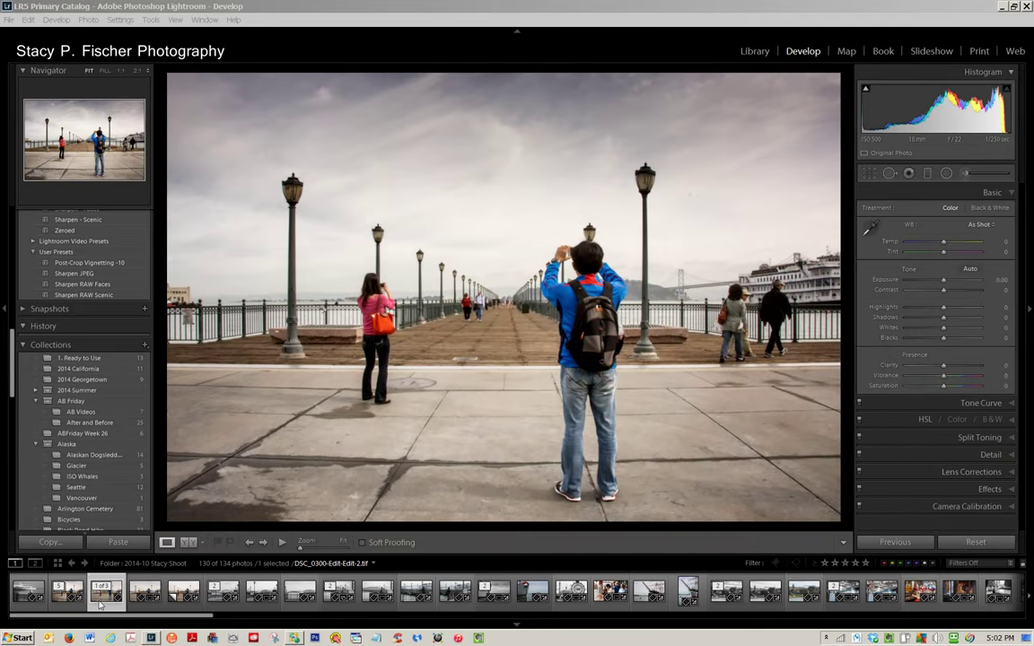
click(100, 604)
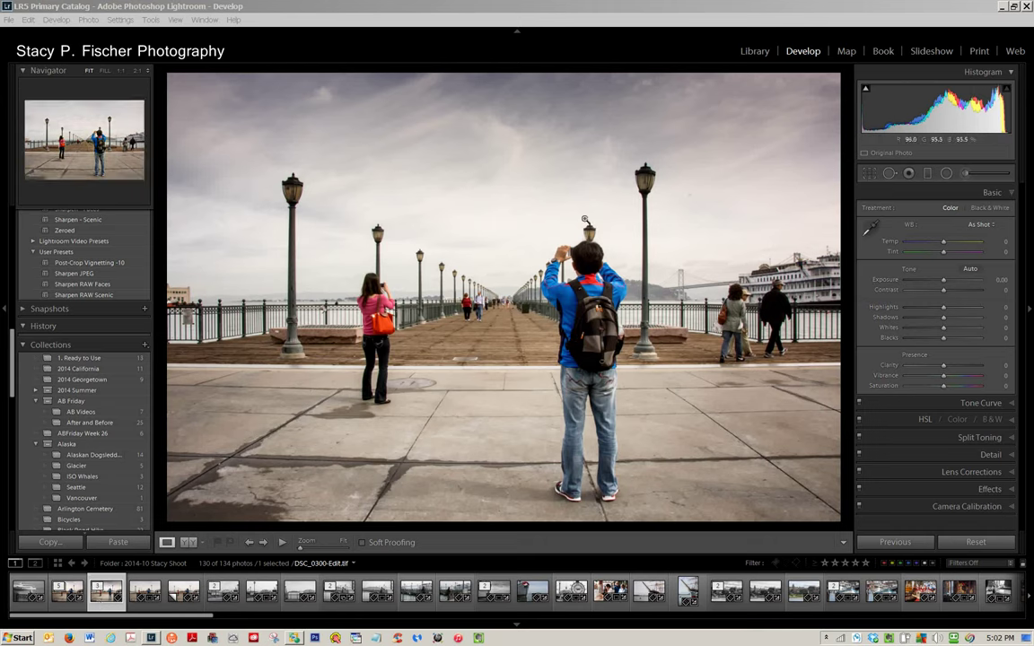
Step: Zoom in and heal the dark dust spot in the sky near the lamp post
click(686, 193)
drag(698, 172, 597, 238)
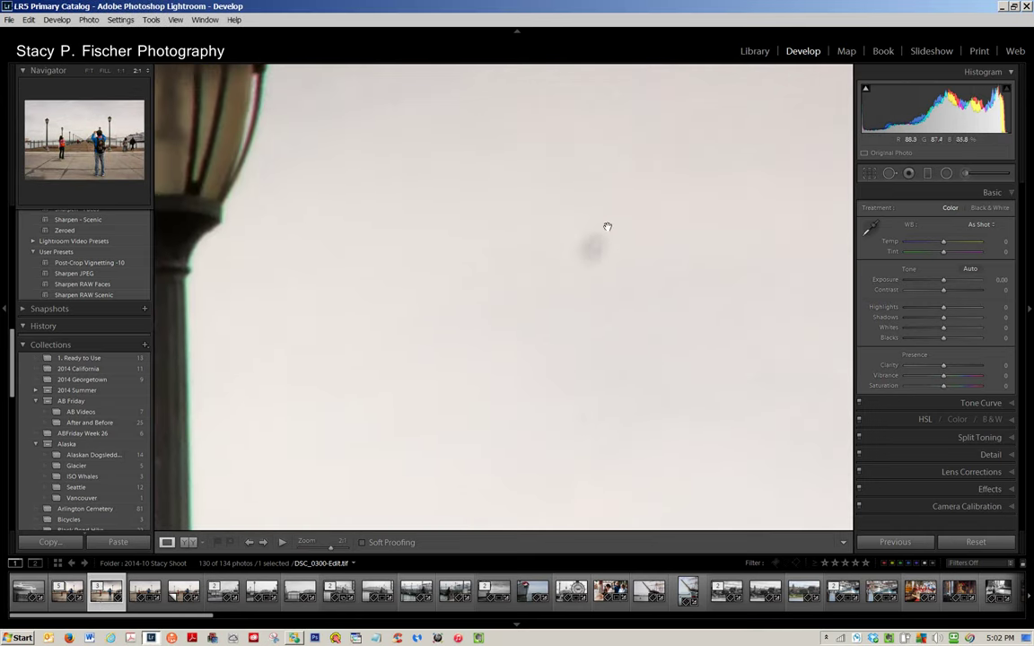
click(889, 173)
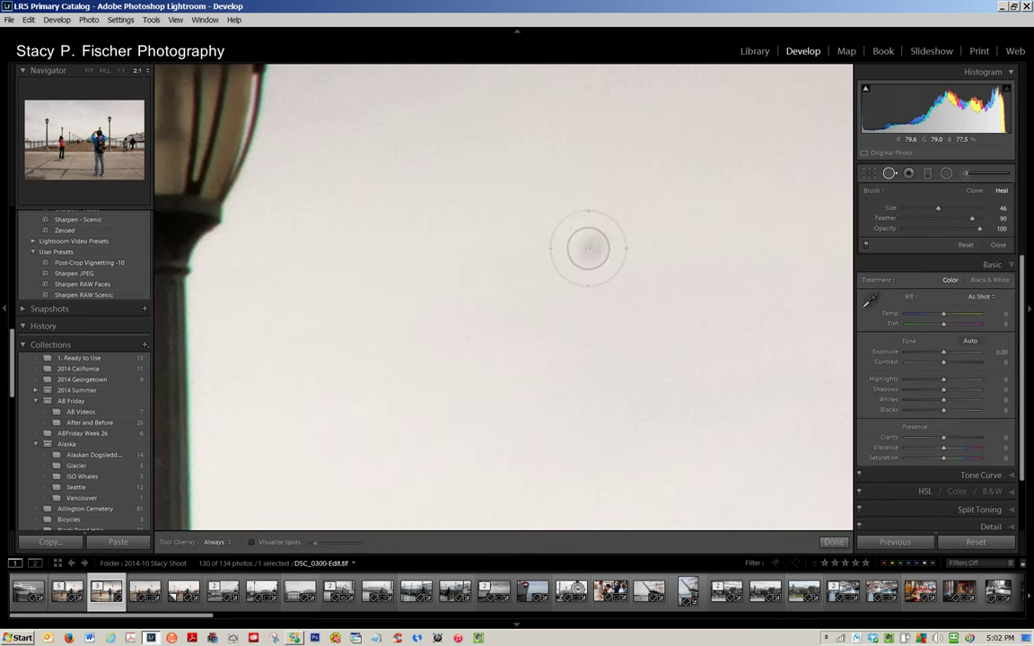
scroll(590, 248, up, 2)
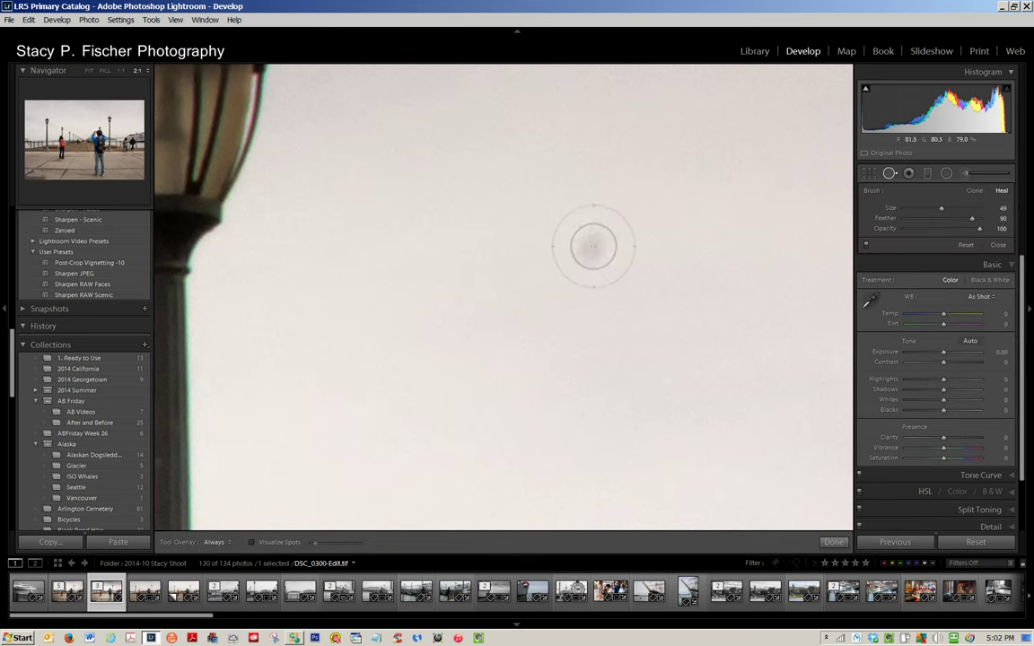
click(590, 249)
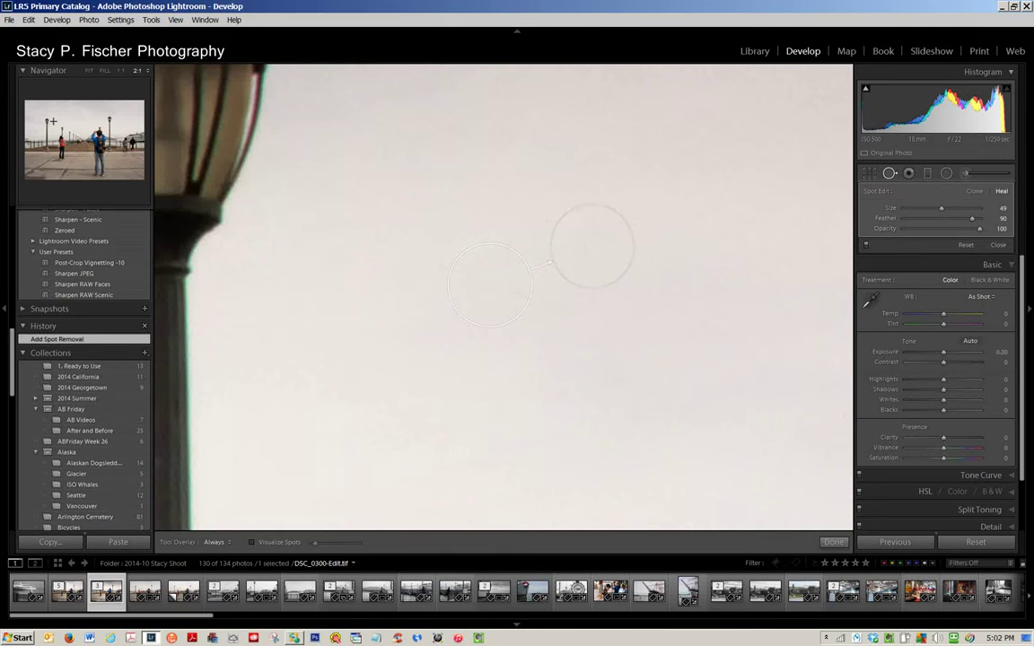
Step: Heal two more sky dust spots near and left of the lamp, then finish Spot Removal
click(46, 107)
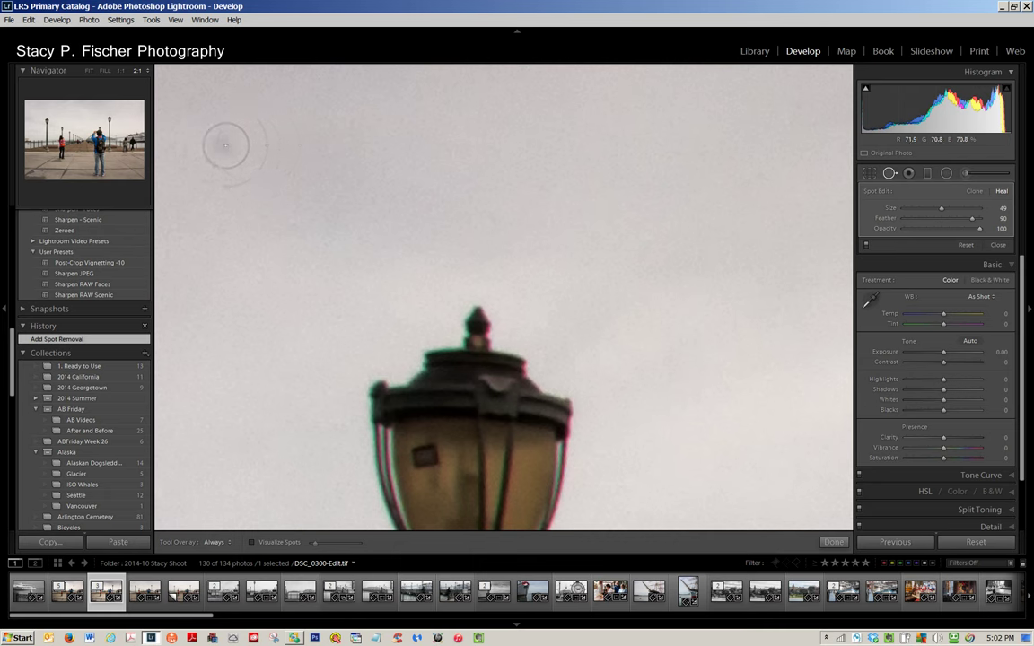
click(223, 143)
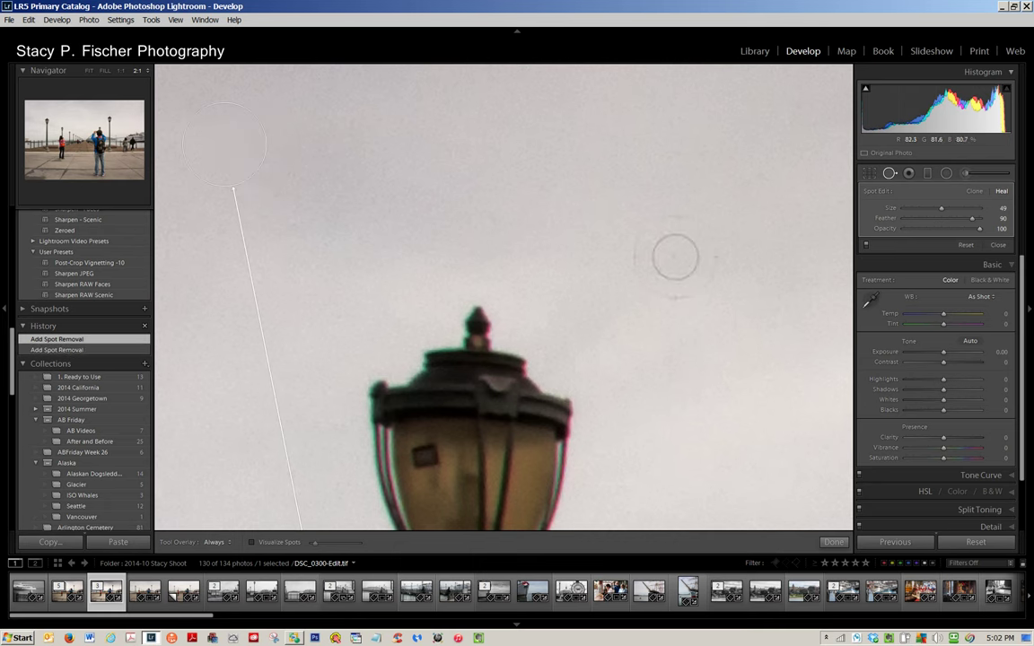
click(120, 70)
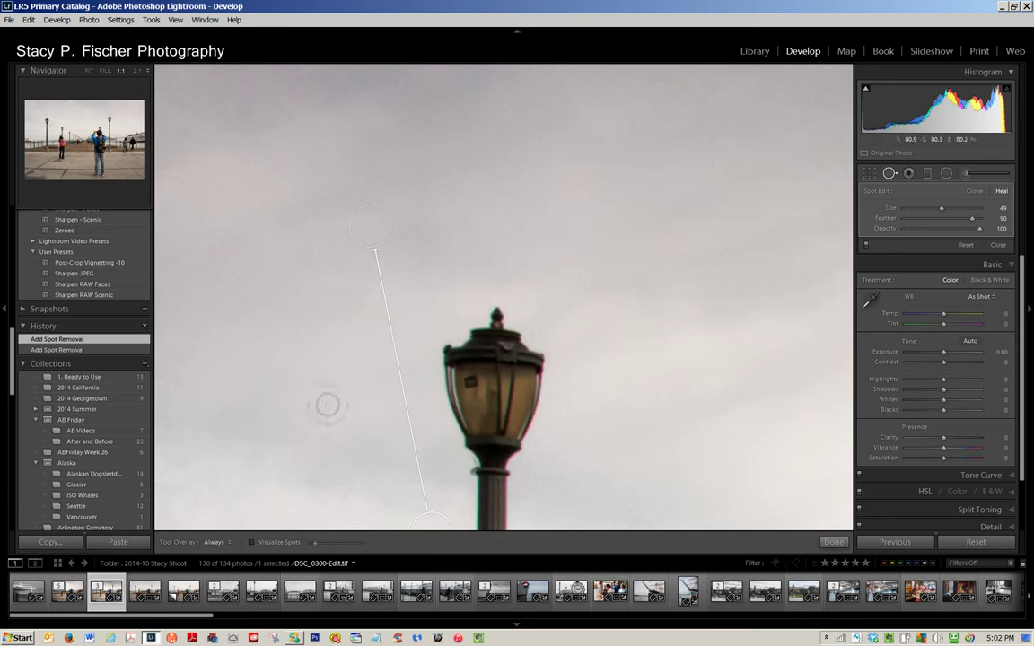
click(269, 406)
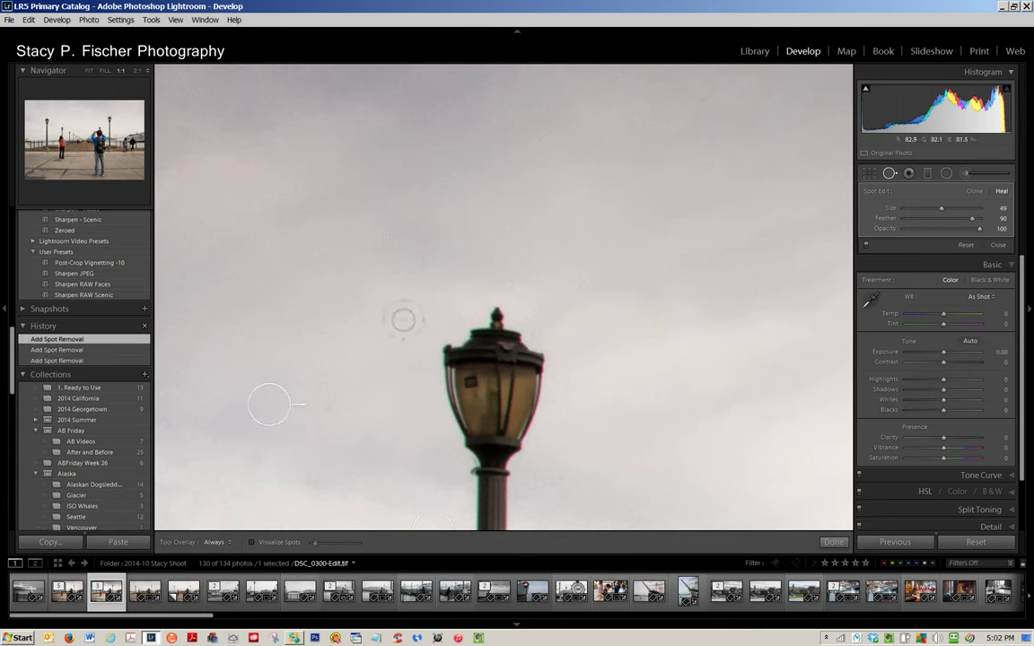
click(89, 71)
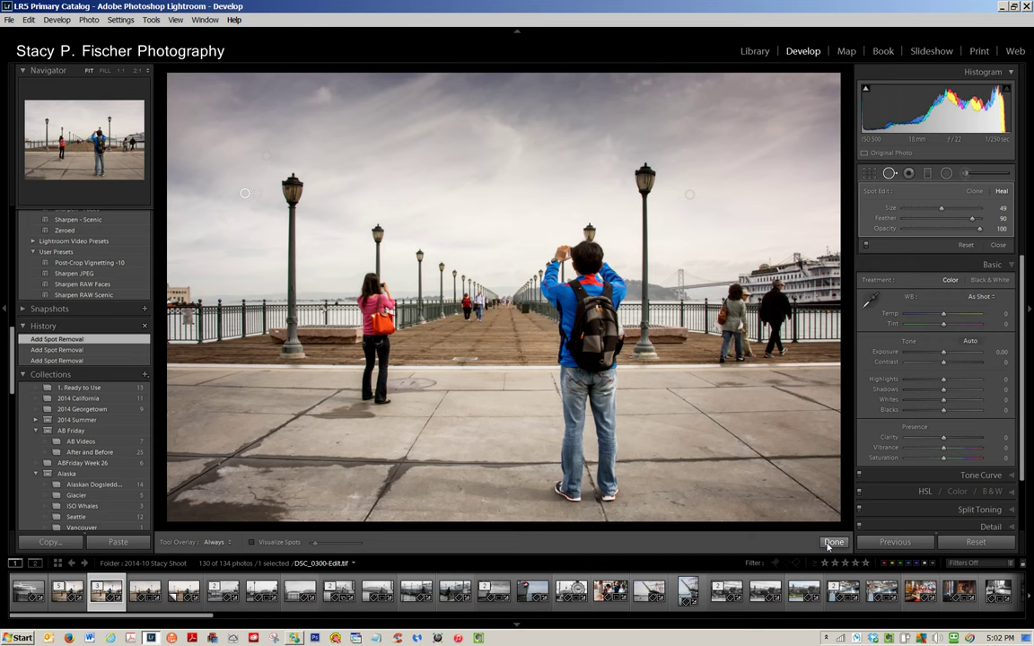
click(834, 542)
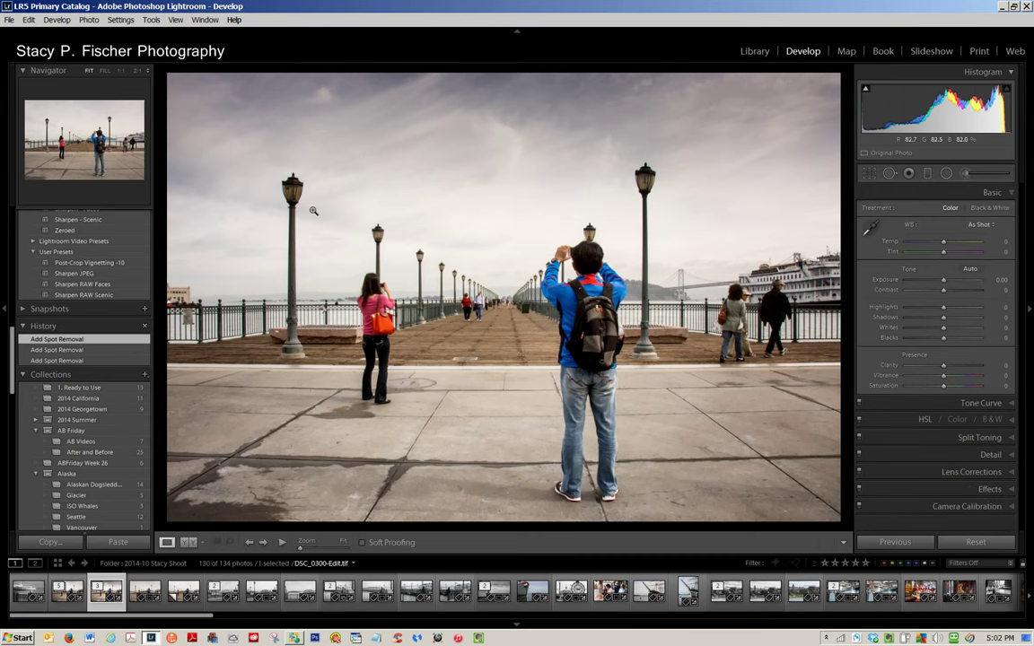
Step: Zoom to 2:1 and centre the top of the left lamp post
click(290, 191)
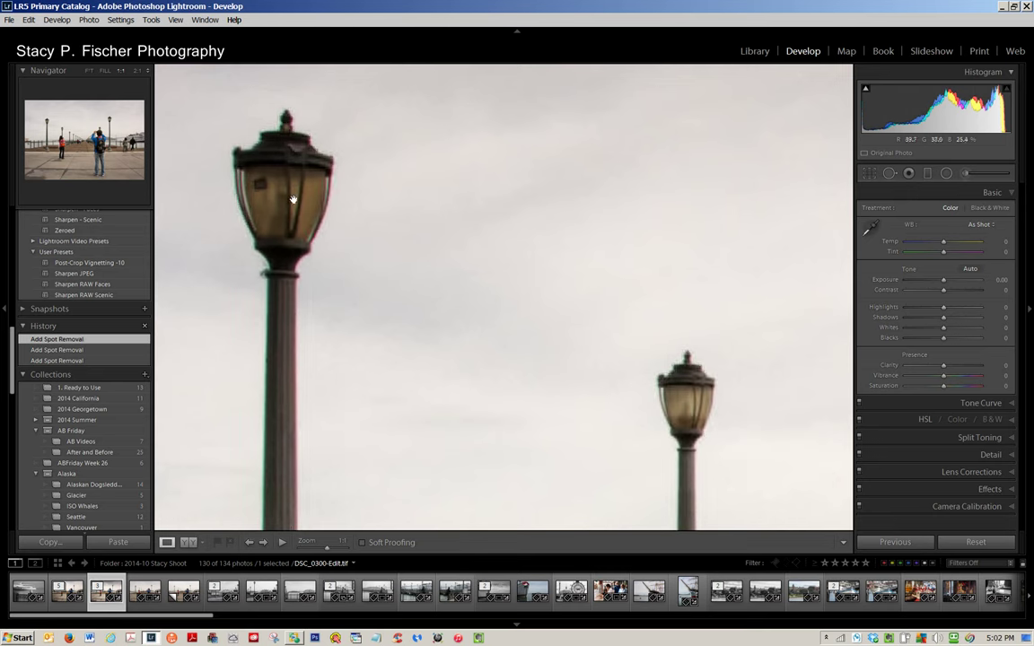
click(137, 71)
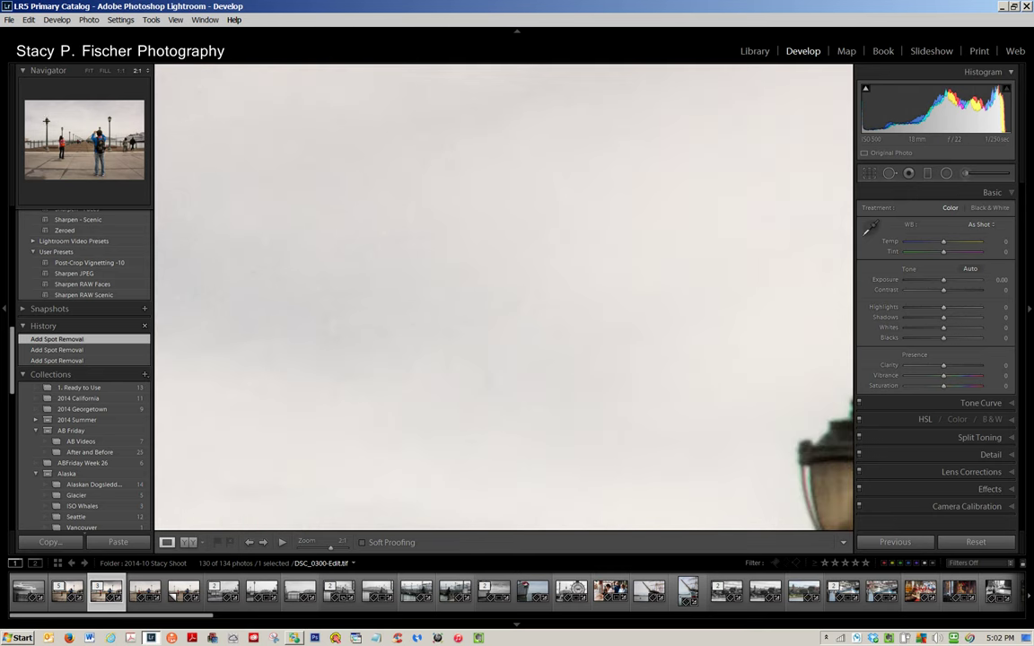
click(41, 109)
drag(627, 300, 561, 260)
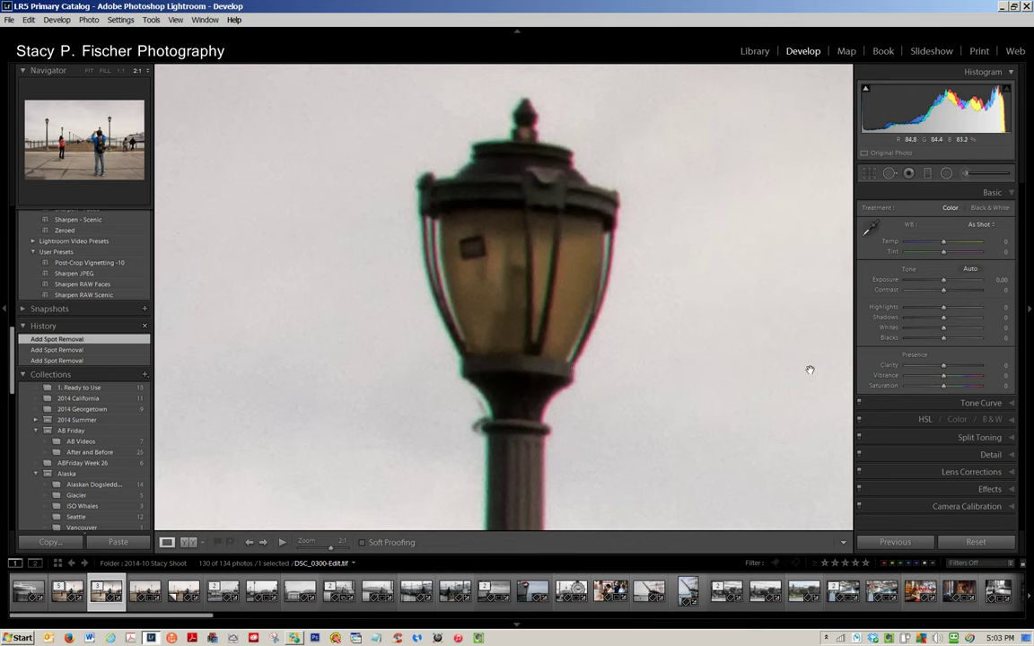
Step: Enable Remove Chromatic Aberration and Upright Auto in Lens Corrections, checking before and after
click(1016, 473)
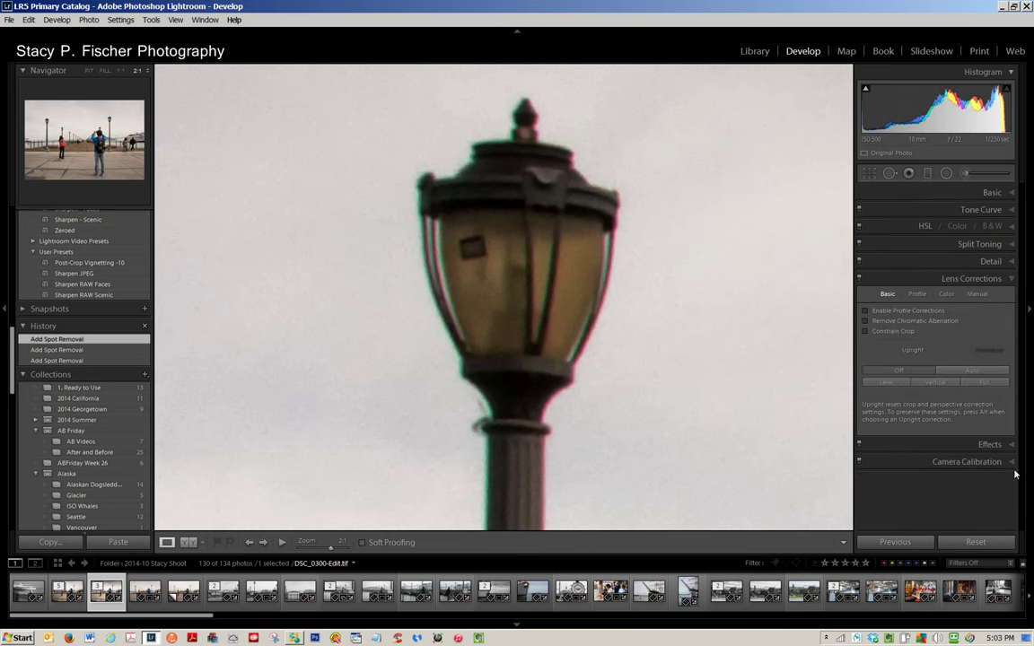
click(866, 322)
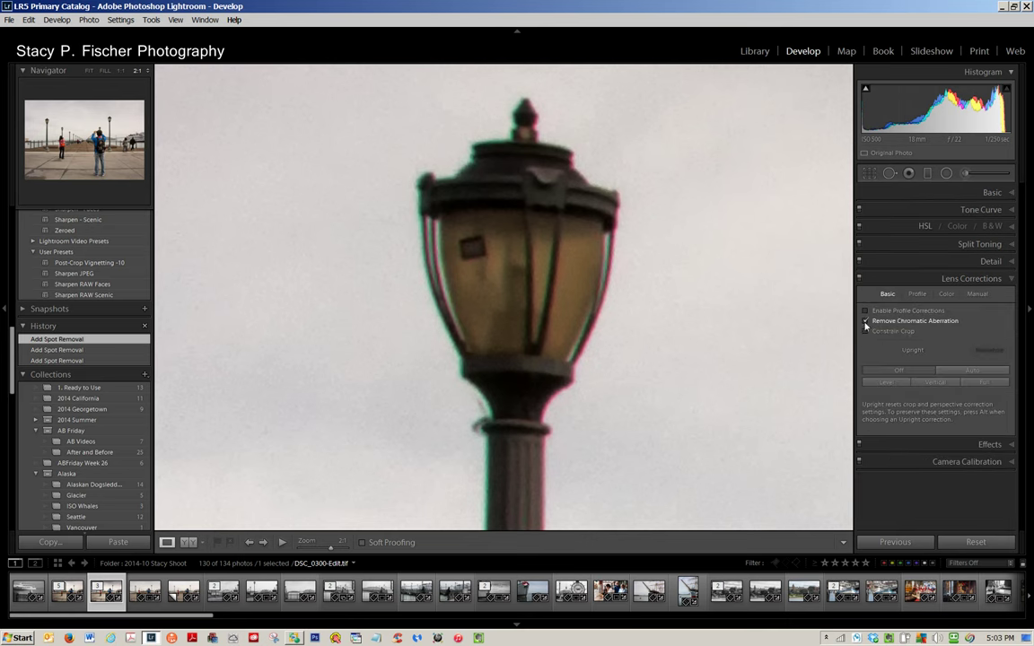
click(988, 374)
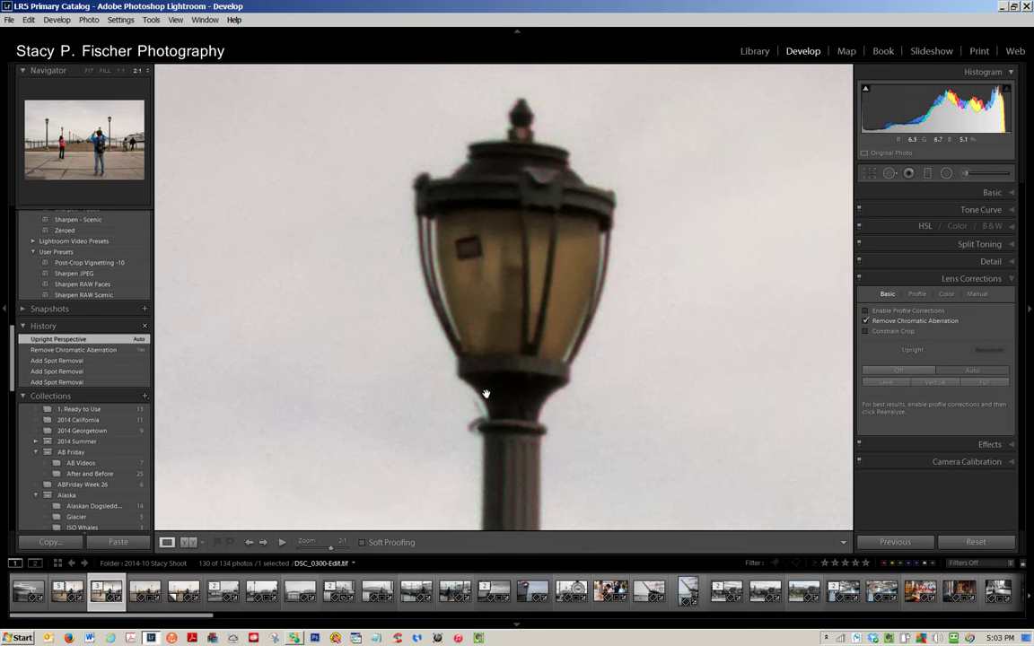
click(90, 360)
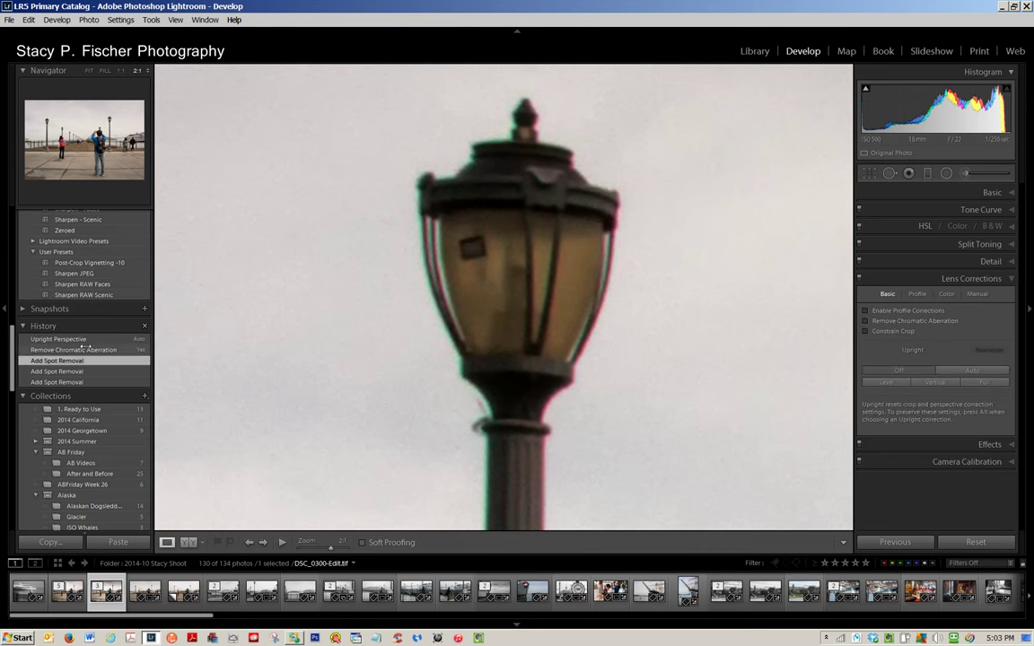
click(83, 339)
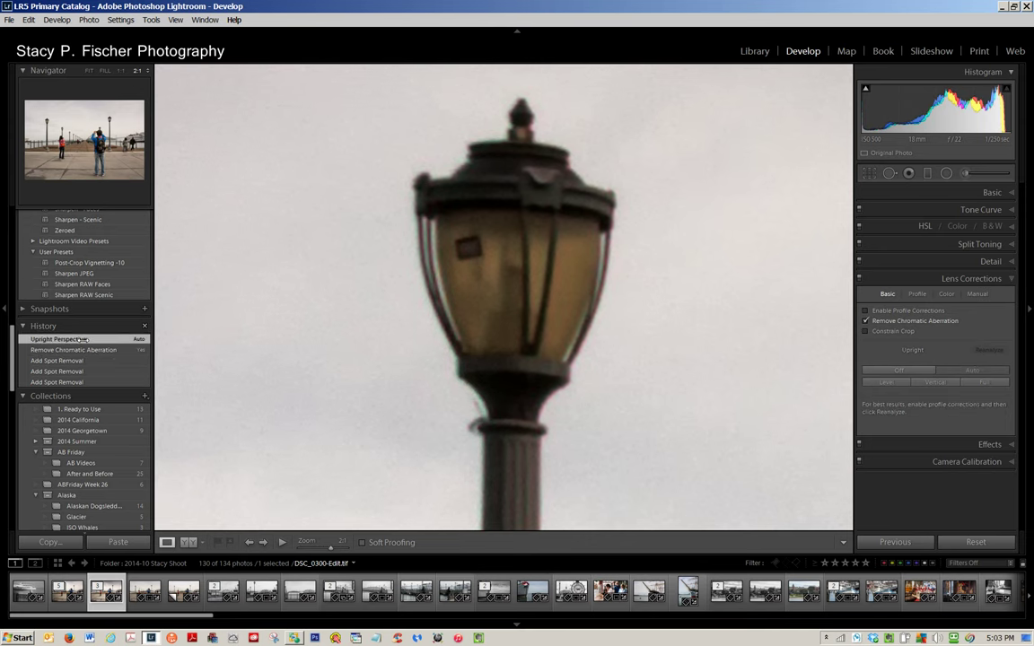
Step: Fit the whole photo in view and apply the Vignette 1 effect preset
click(89, 70)
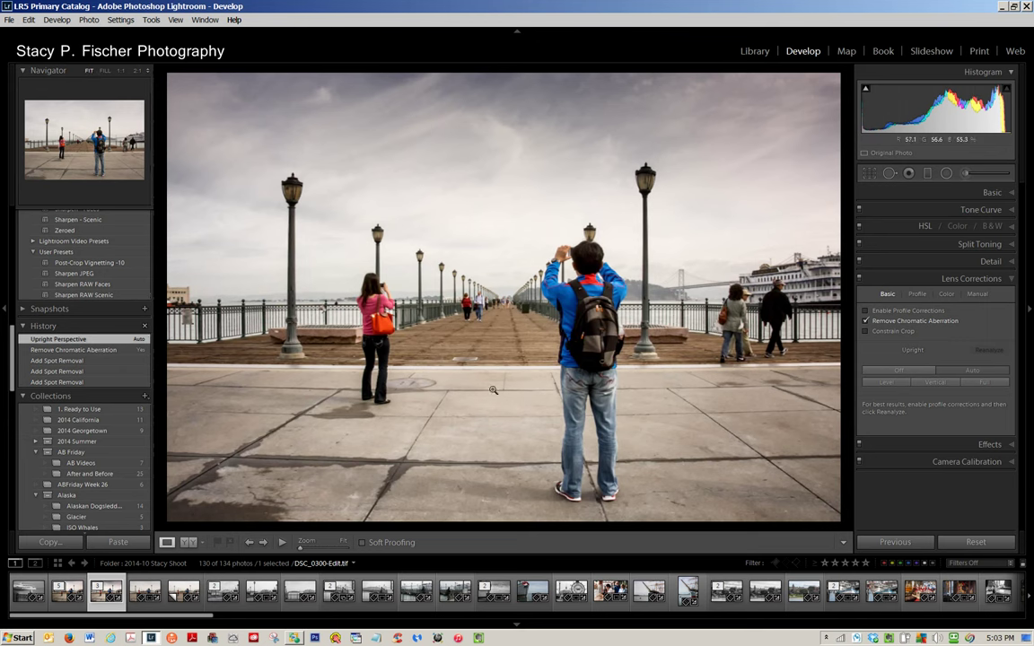
scroll(119, 306, up, 3)
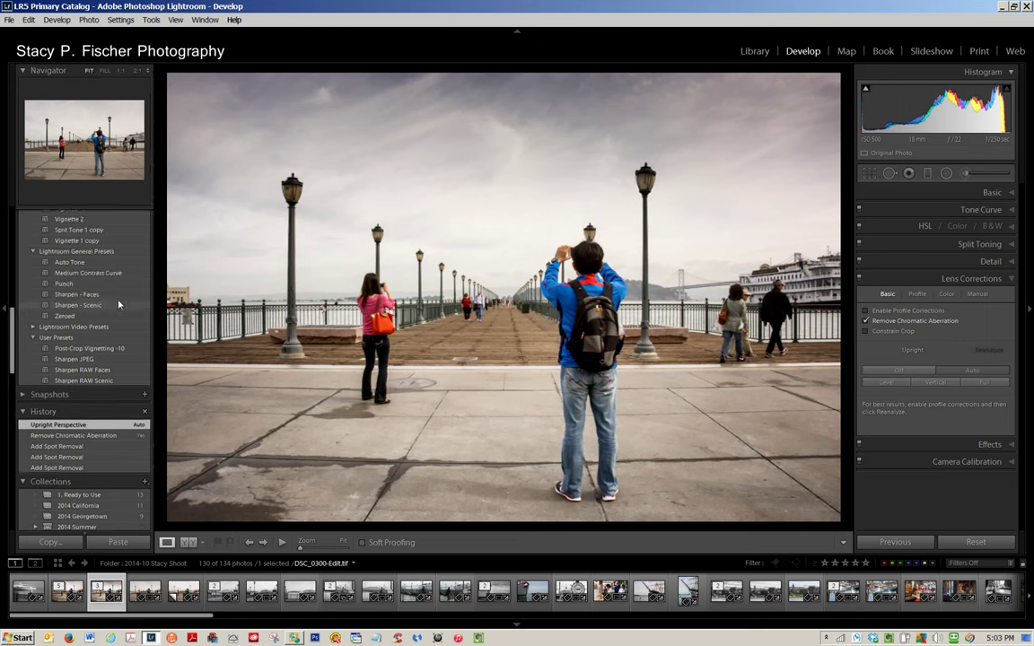
scroll(118, 305, up, 3)
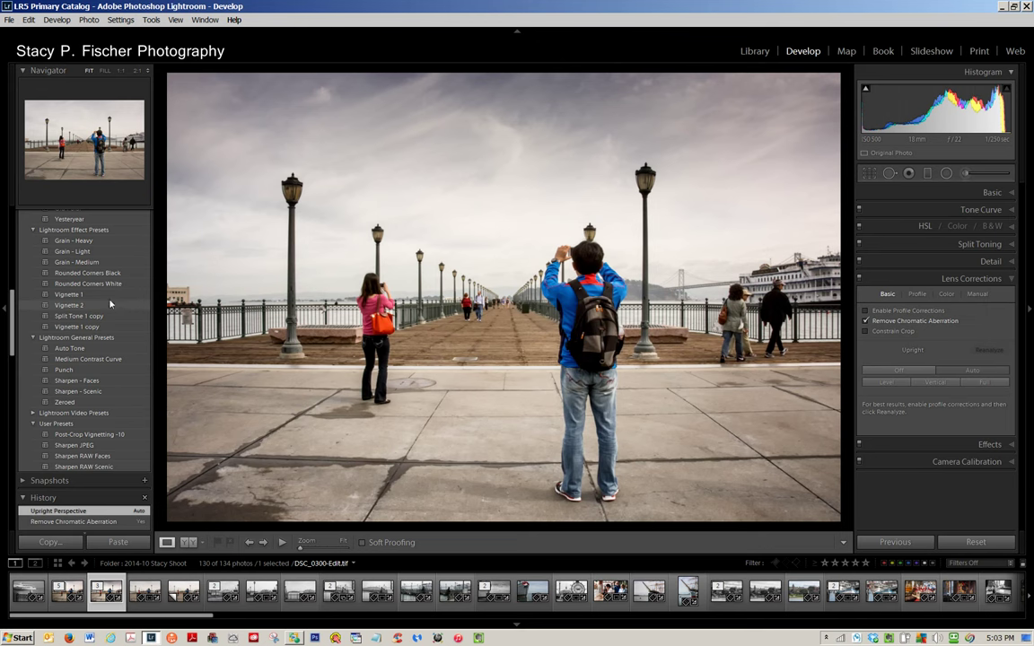
click(109, 297)
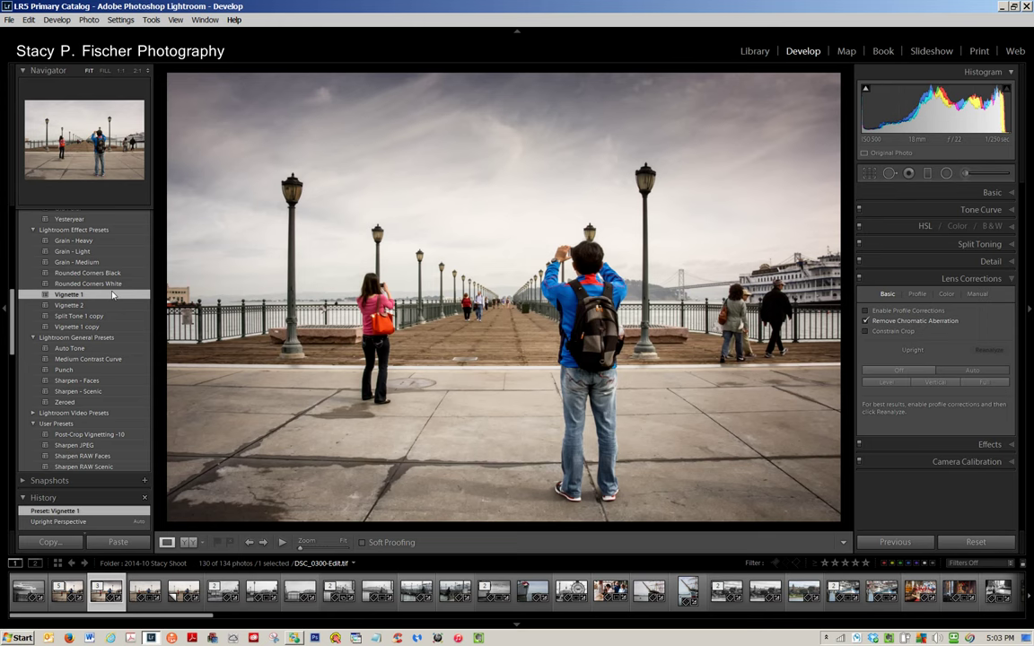
click(189, 599)
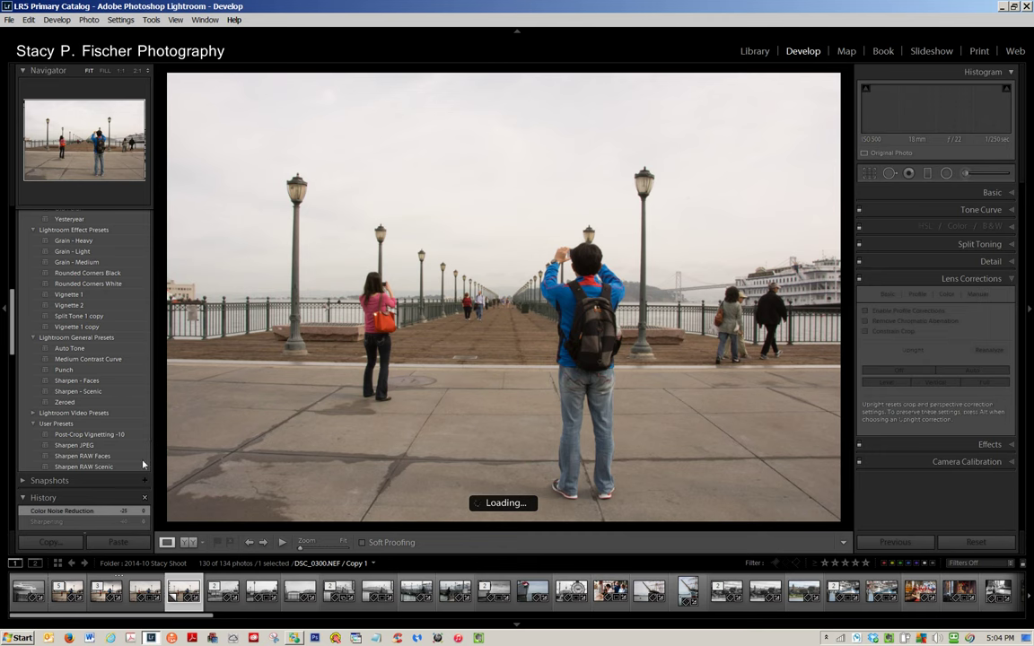
scroll(79, 483, down, 3)
click(79, 479)
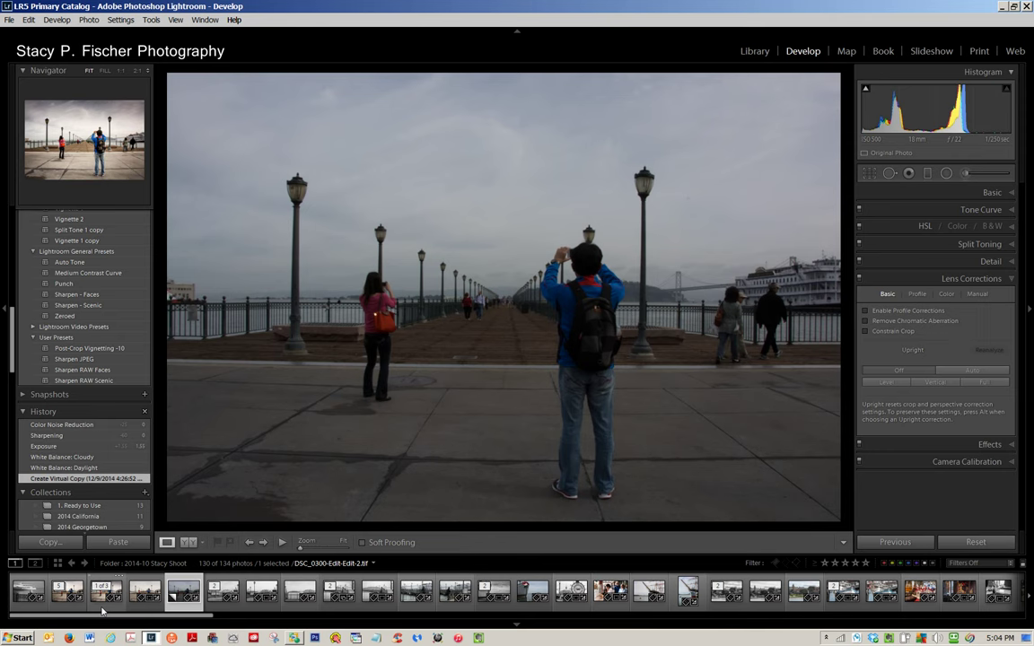
click(102, 608)
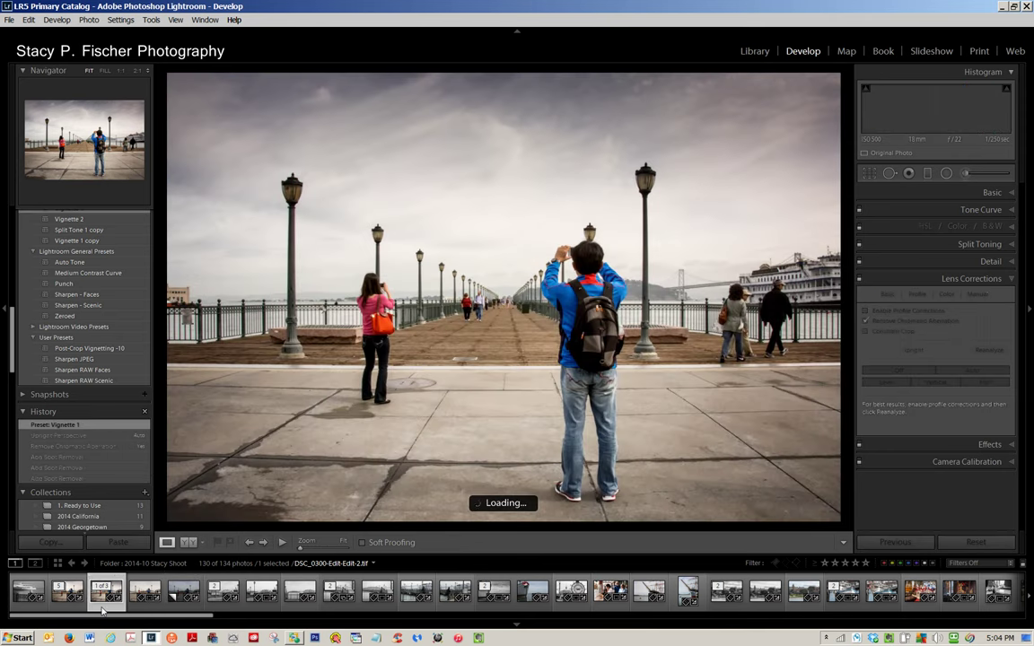